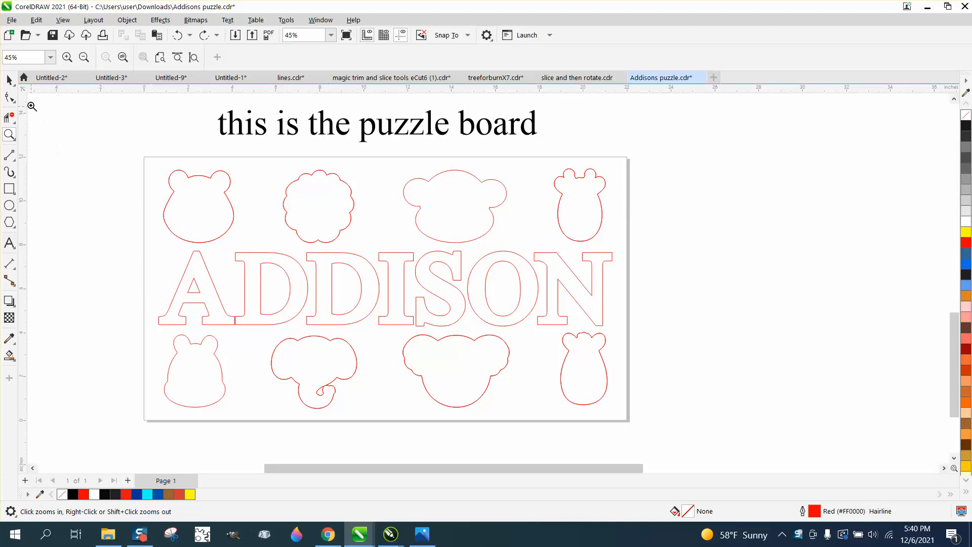
- Nudge the bear outline from the animal cutouts left onto the puzzle board's bear, compare both outlines up close, and undo the move
{"action": "left_click", "coordinate": [9, 79]}
{"action": "scroll", "coordinate": [655, 299], "scroll_direction": "up", "scroll_amount": 1}
{"action": "scroll", "coordinate": [653, 299], "scroll_direction": "down", "scroll_amount": 4}
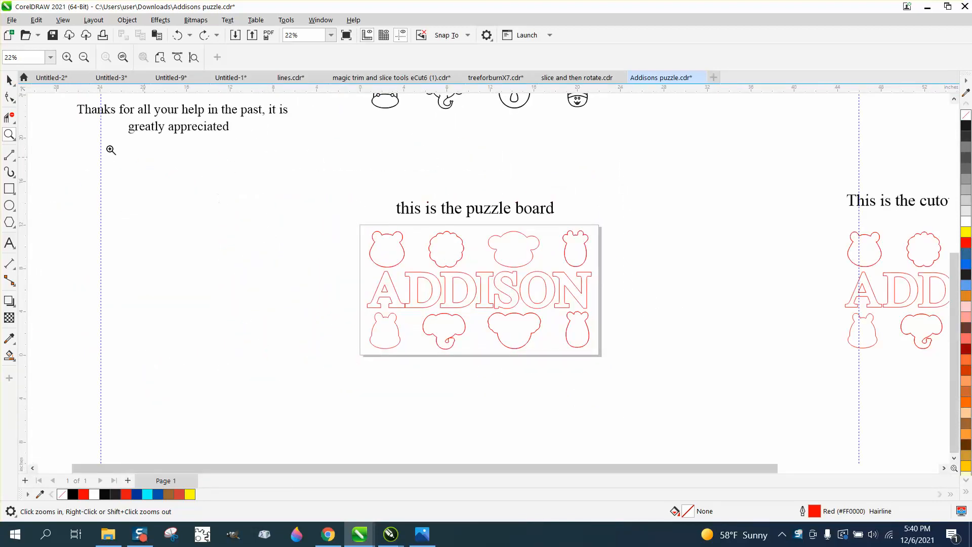
{"action": "left_click", "coordinate": [9, 80]}
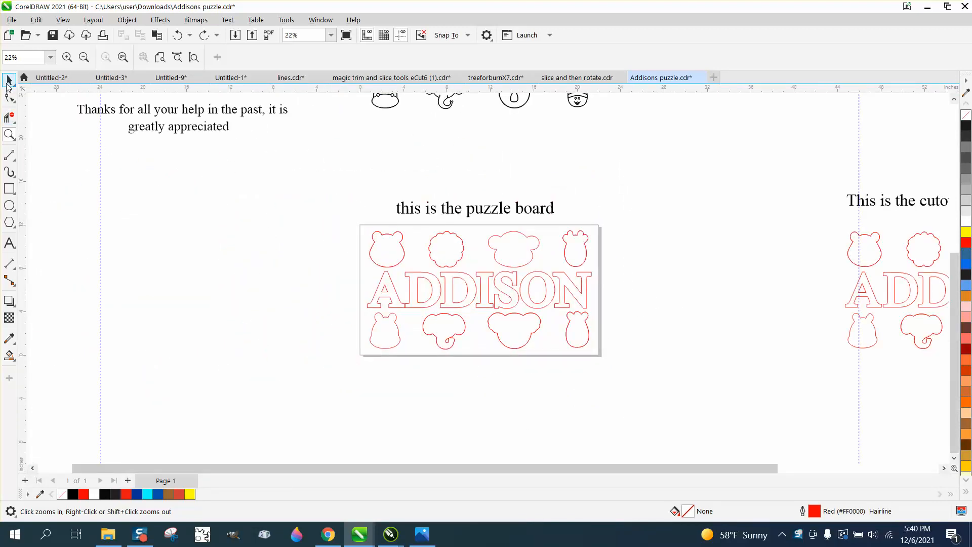
{"action": "left_click", "coordinate": [851, 260]}
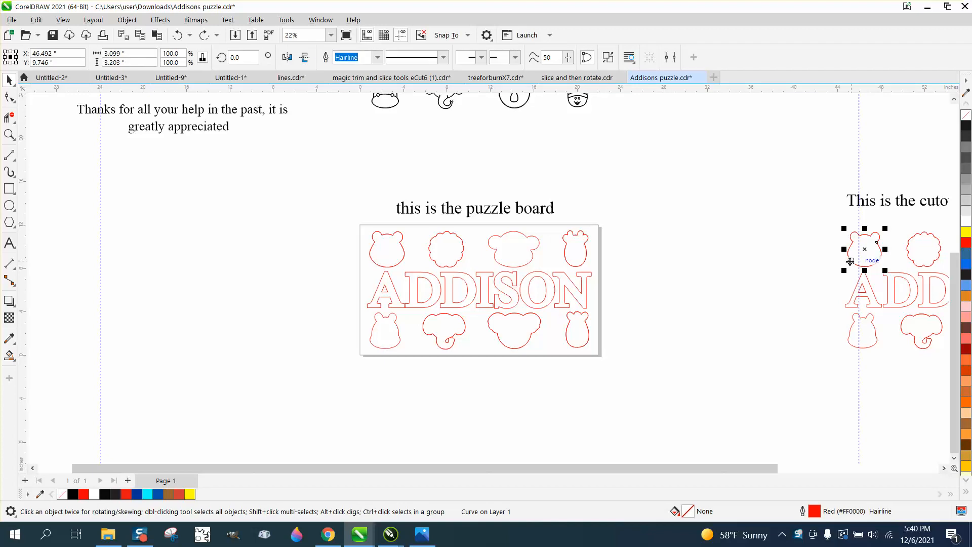
{"action": "key", "text": "Left"}
{"action": "key", "text": "Left"}
{"action": "left_click", "coordinate": [9, 135]}
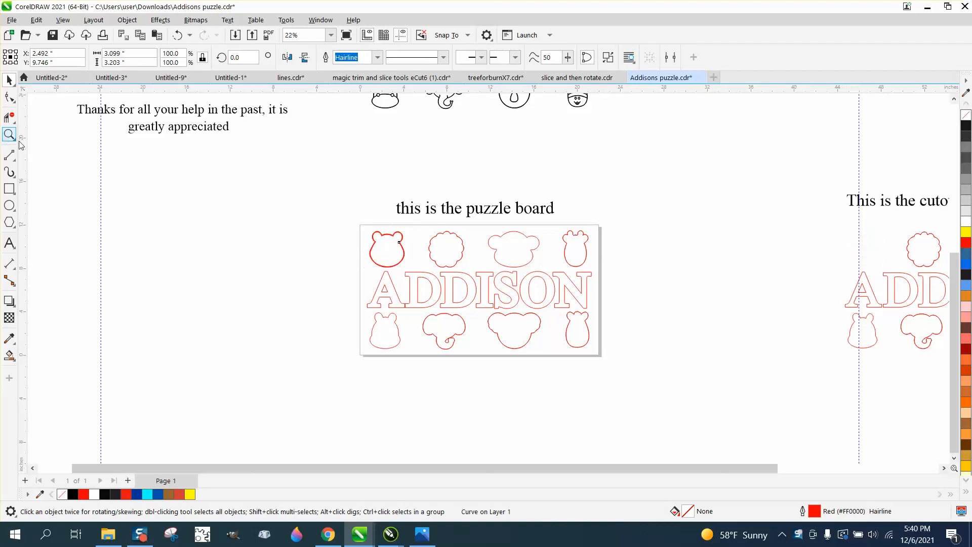
{"action": "left_click_drag", "start_coordinate": [369, 223], "coordinate": [457, 280]}
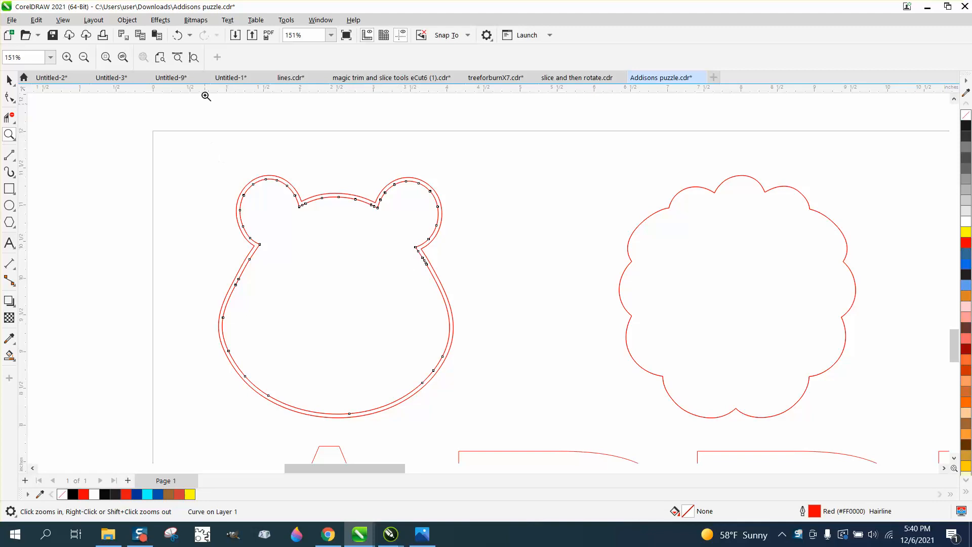
{"action": "left_click", "coordinate": [178, 37]}
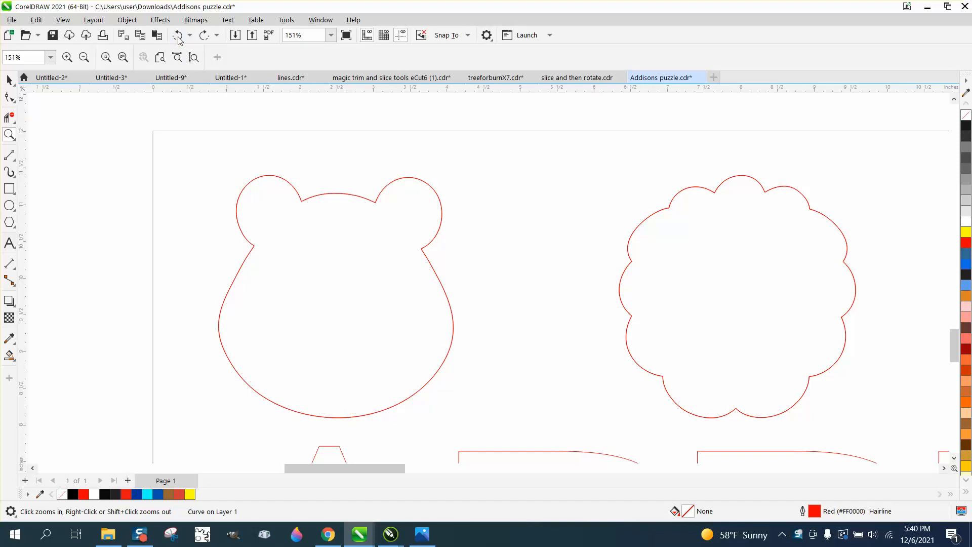
- Move the red puzzle-board outlines 22 inches down off the page, and move the engraved animals and name 22 inches down onto it
{"action": "right_click", "coordinate": [187, 139]}
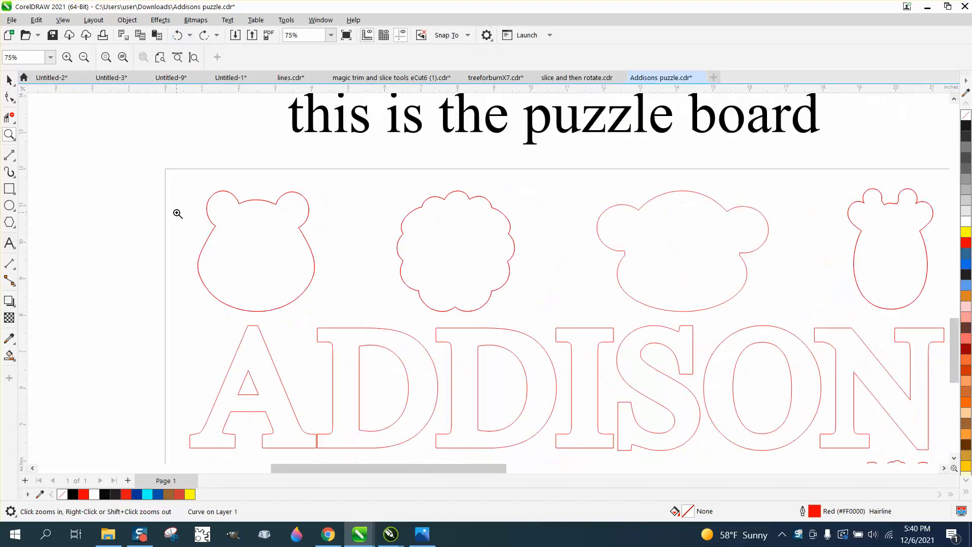
{"action": "scroll", "coordinate": [206, 216], "scroll_direction": "down", "scroll_amount": 1}
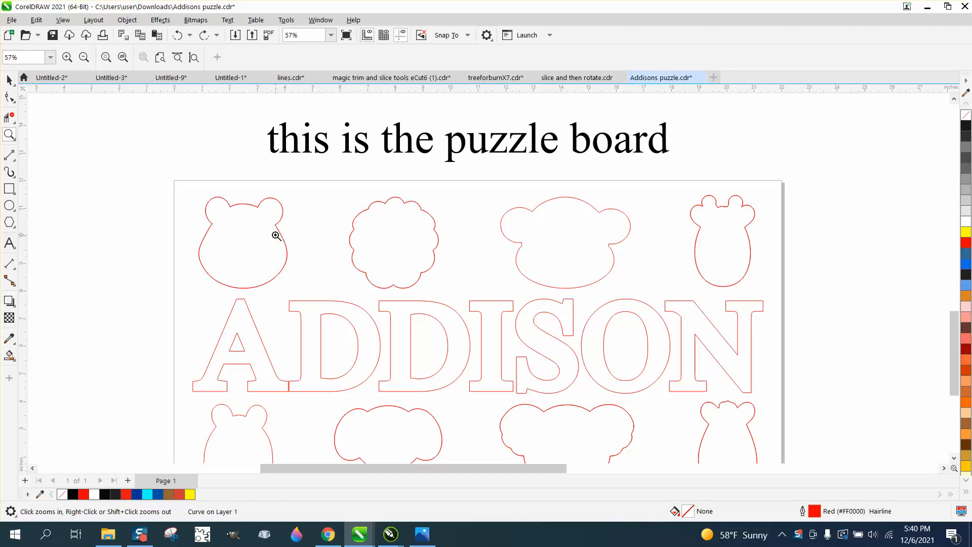
{"action": "scroll", "coordinate": [276, 236], "scroll_direction": "down", "scroll_amount": 1}
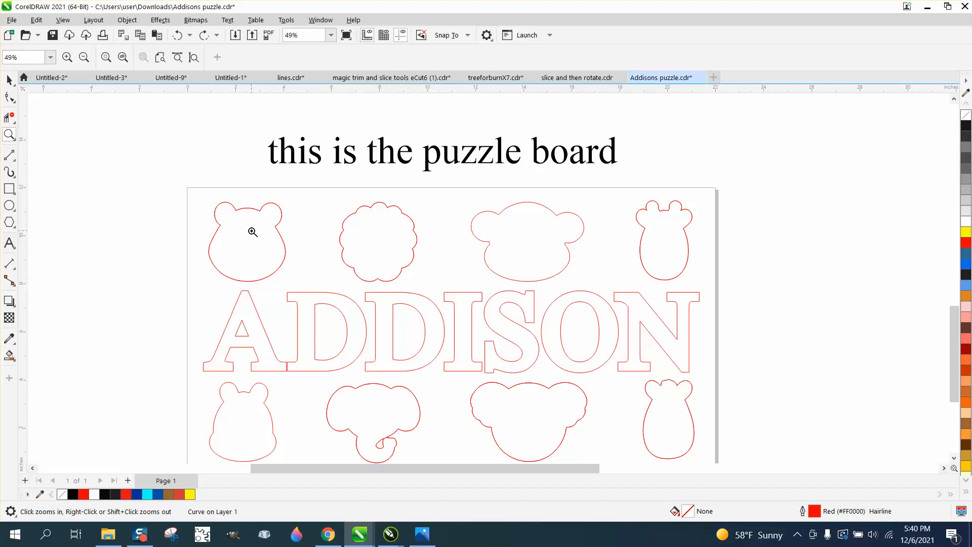
{"action": "scroll", "coordinate": [250, 230], "scroll_direction": "down", "scroll_amount": 1}
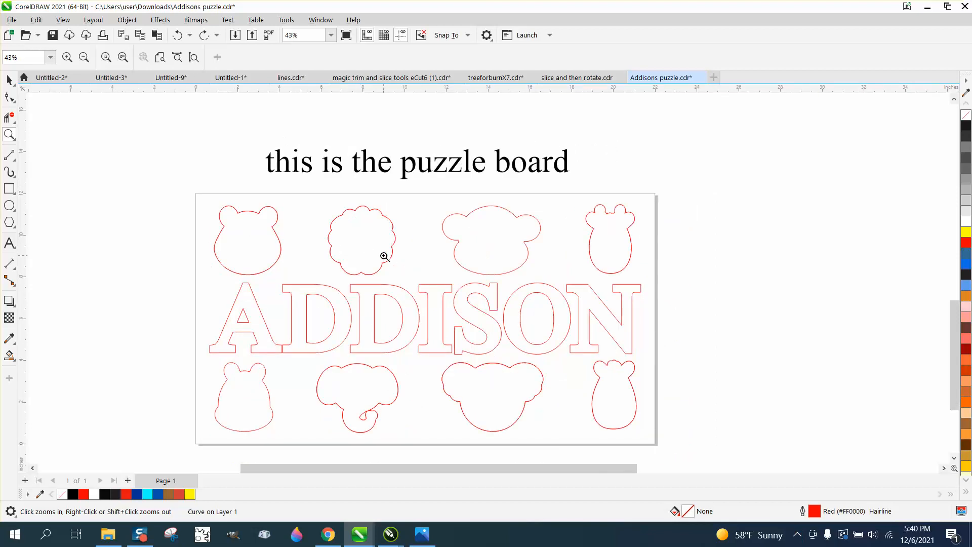
{"action": "scroll", "coordinate": [384, 256], "scroll_direction": "down", "scroll_amount": 7}
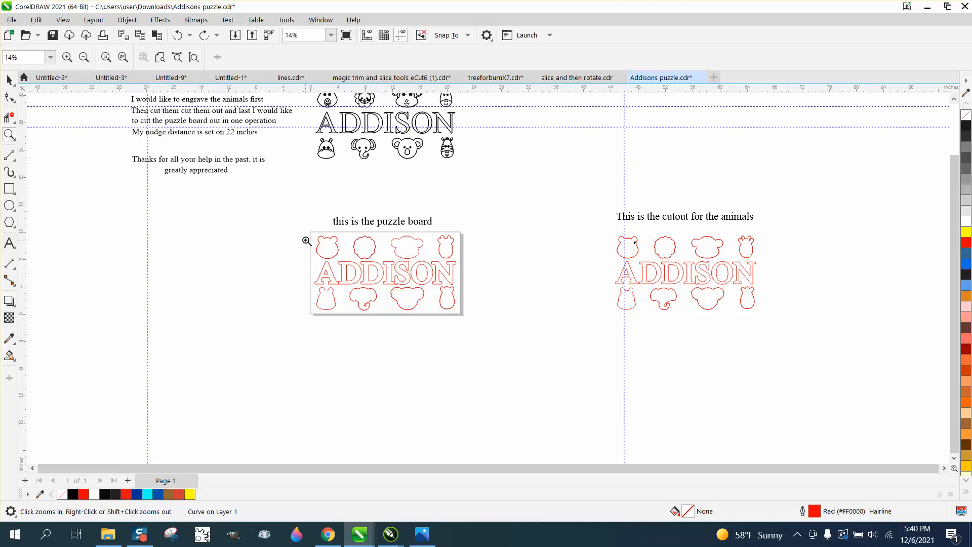
{"action": "scroll", "coordinate": [311, 248], "scroll_direction": "down", "scroll_amount": 1}
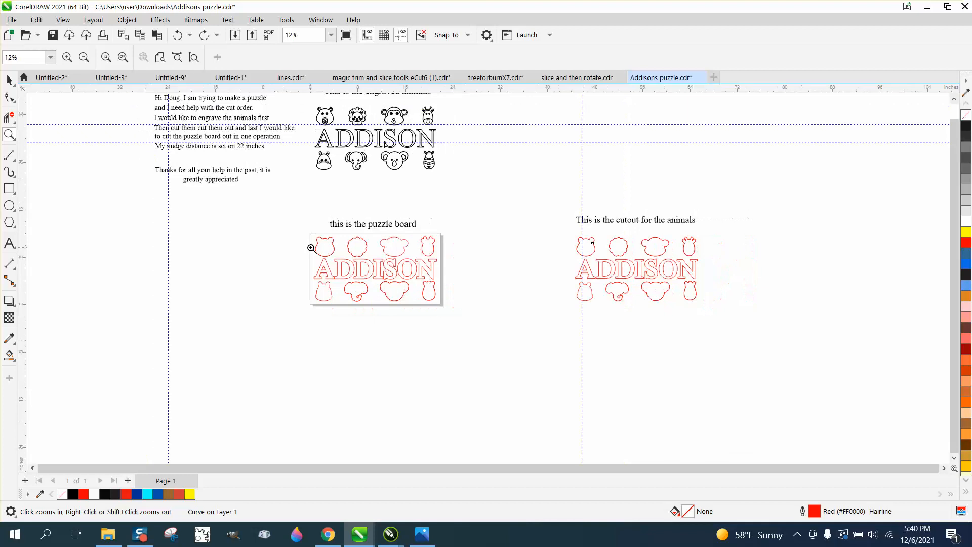
{"action": "left_click", "coordinate": [9, 80]}
{"action": "left_click_drag", "start_coordinate": [308, 99], "coordinate": [457, 179]}
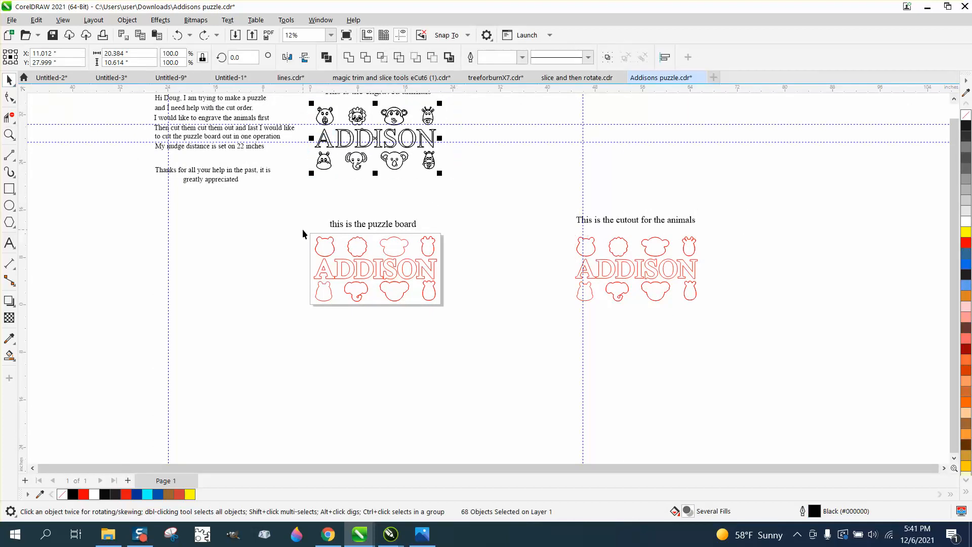
{"action": "left_click_drag", "start_coordinate": [302, 228], "coordinate": [489, 318]}
{"action": "key", "text": "Down"}
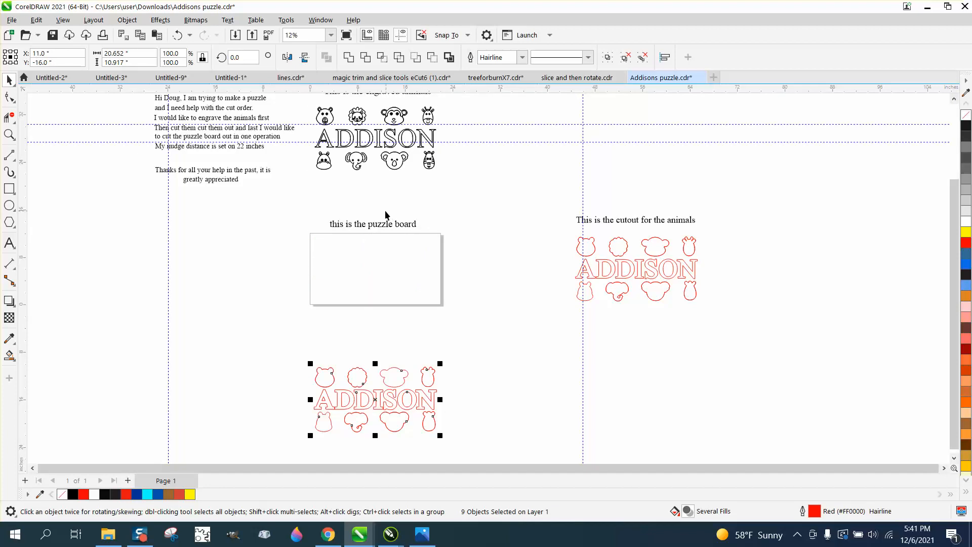
{"action": "left_click_drag", "start_coordinate": [305, 103], "coordinate": [470, 177]}
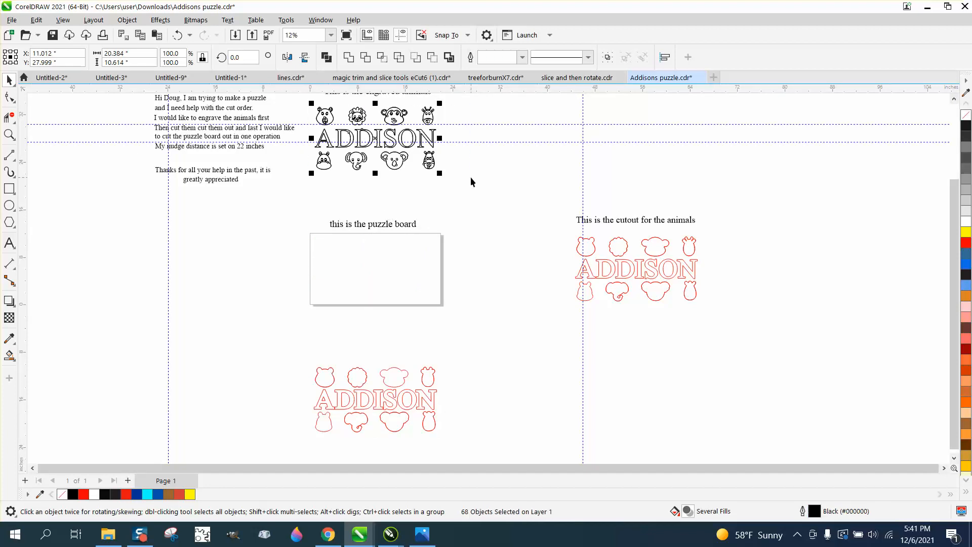
{"action": "key", "text": "Down"}
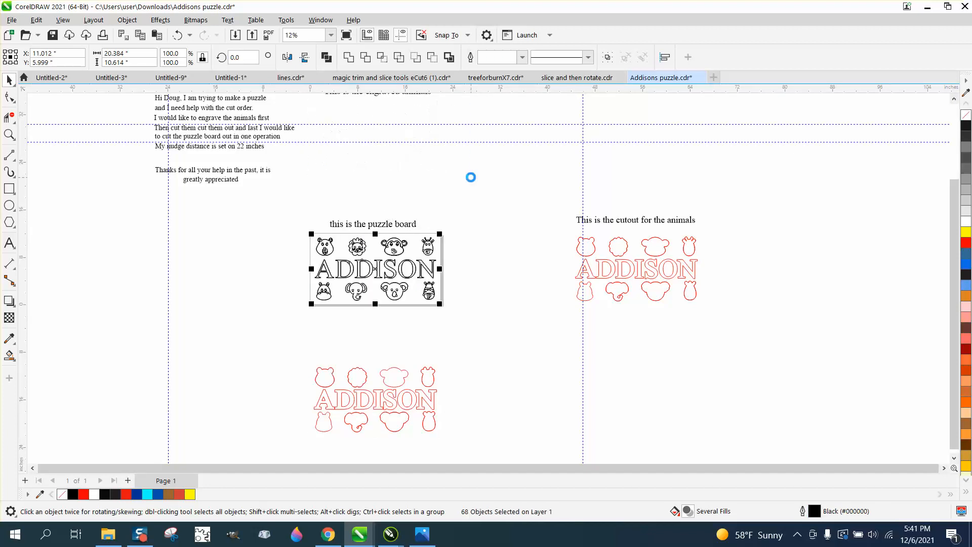
- Group all the parts of the engraved bear in the upper row of the page
{"action": "left_click", "coordinate": [9, 135]}
{"action": "mouse_move", "coordinate": [299, 218]}
{"action": "left_mouse_down"}
{"action": "mouse_move", "coordinate": [481, 319]}
{"action": "mouse_move", "coordinate": [496, 316]}
{"action": "left_mouse_up"}
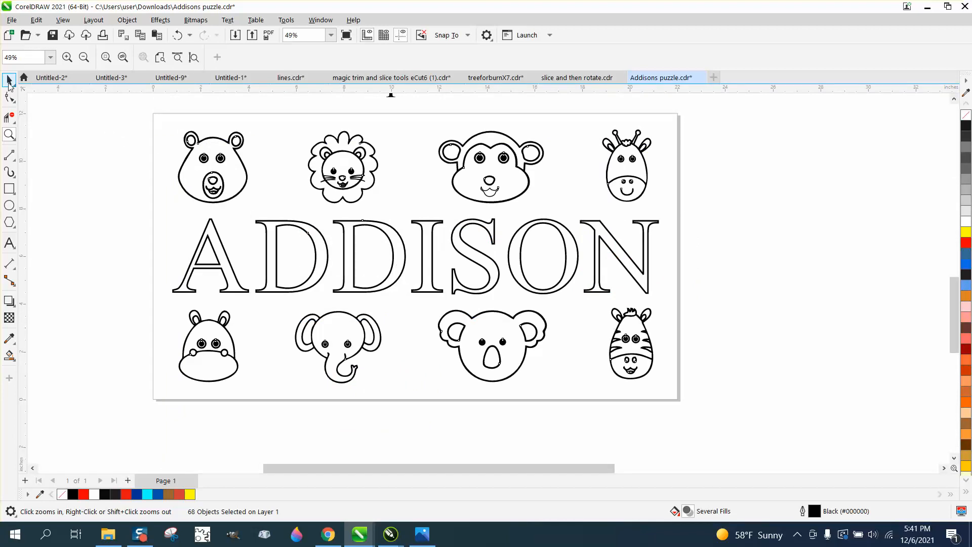
{"action": "left_click", "coordinate": [9, 80]}
{"action": "left_click", "coordinate": [180, 141]}
{"action": "left_click", "coordinate": [219, 160]}
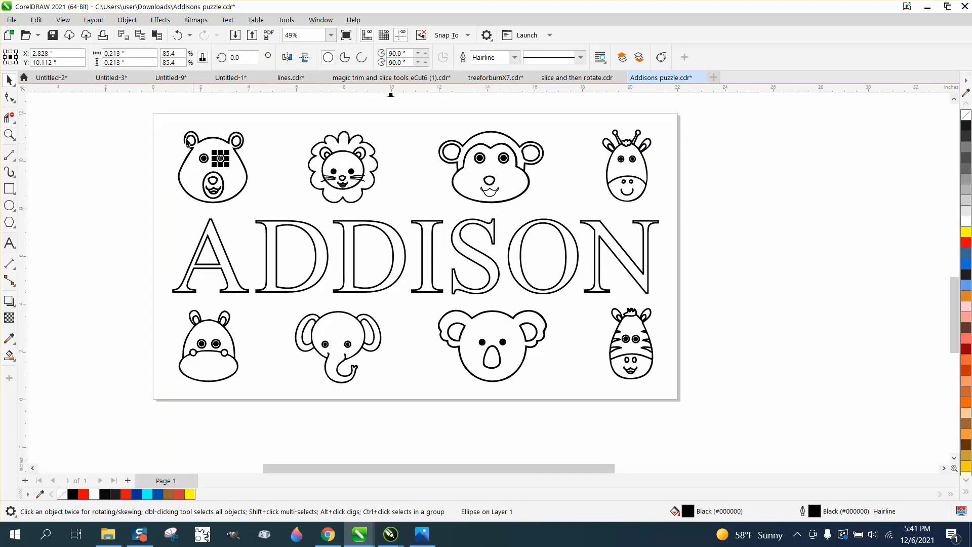
{"action": "left_click_drag", "start_coordinate": [140, 117], "coordinate": [268, 205]}
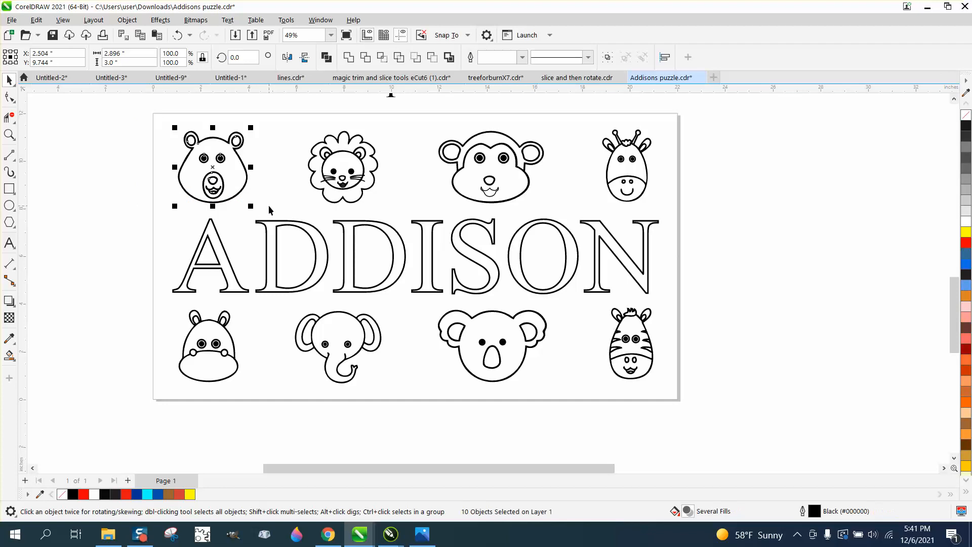
{"action": "key", "text": "ctrl+g"}
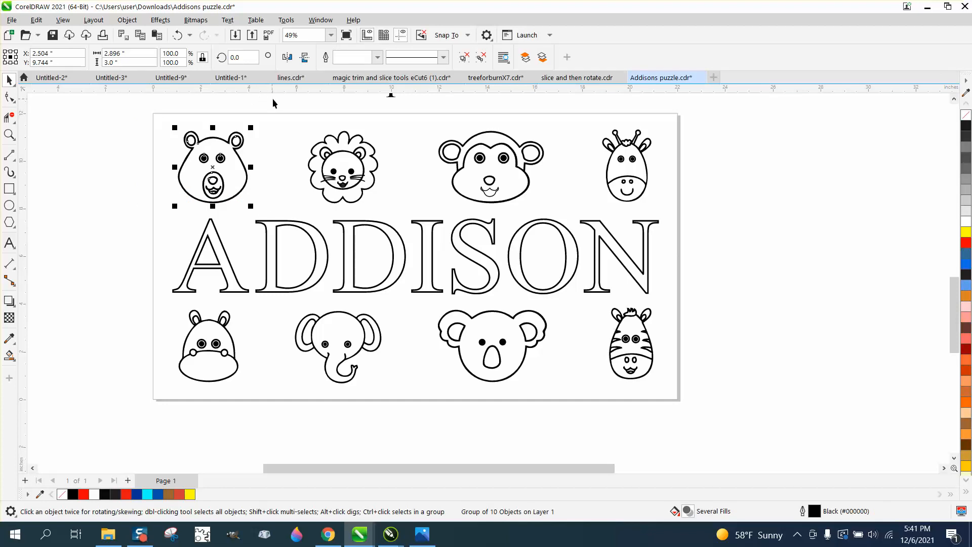
- Group the parts of the lion, the monkey and the giraffe in the upper row, each as its own group
{"action": "left_click_drag", "start_coordinate": [286, 109], "coordinate": [396, 212]}
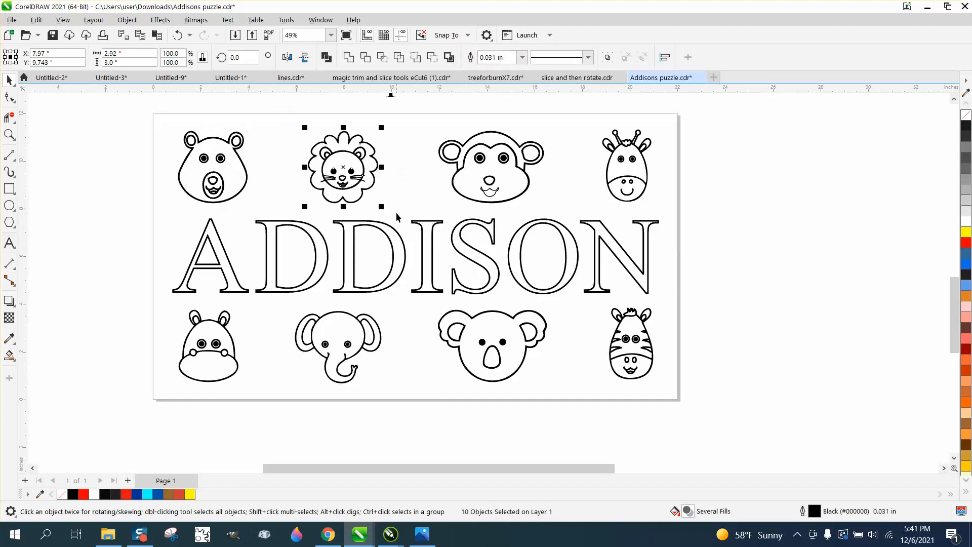
{"action": "key", "text": "ctrl+g"}
{"action": "left_click_drag", "start_coordinate": [428, 108], "coordinate": [559, 210]}
{"action": "key", "text": "ctrl+g"}
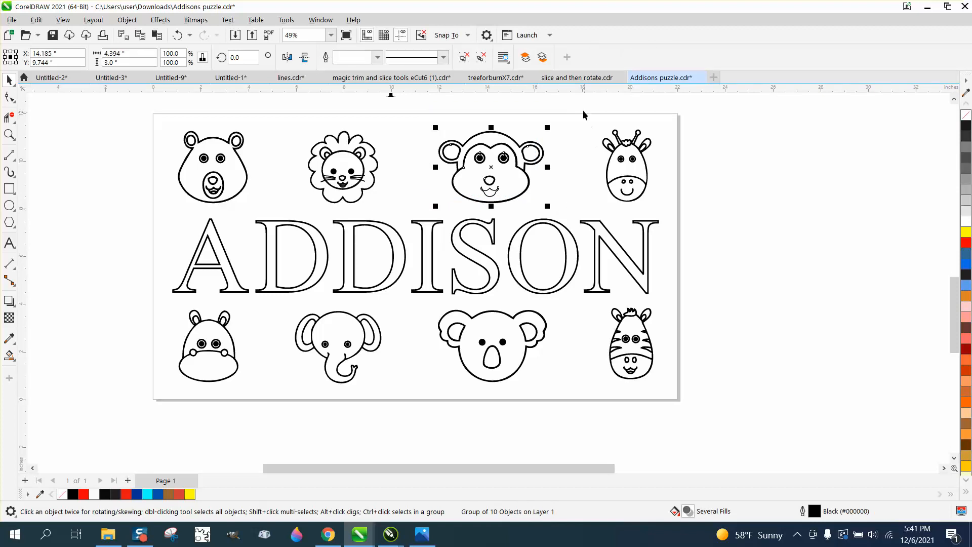
{"action": "left_click_drag", "start_coordinate": [582, 111], "coordinate": [676, 211]}
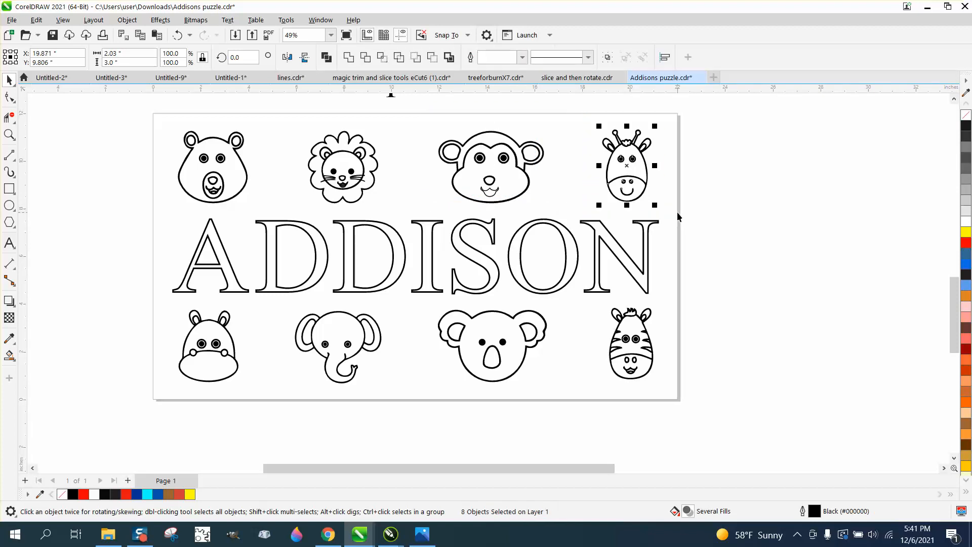
{"action": "key", "text": "ctrl+g"}
- Group the parts of the hippo, the elephant, the koala and the zebra in the lower row, each as its own group
{"action": "left_click_drag", "start_coordinate": [118, 305], "coordinate": [286, 387]}
{"action": "key", "text": "ctrl+g"}
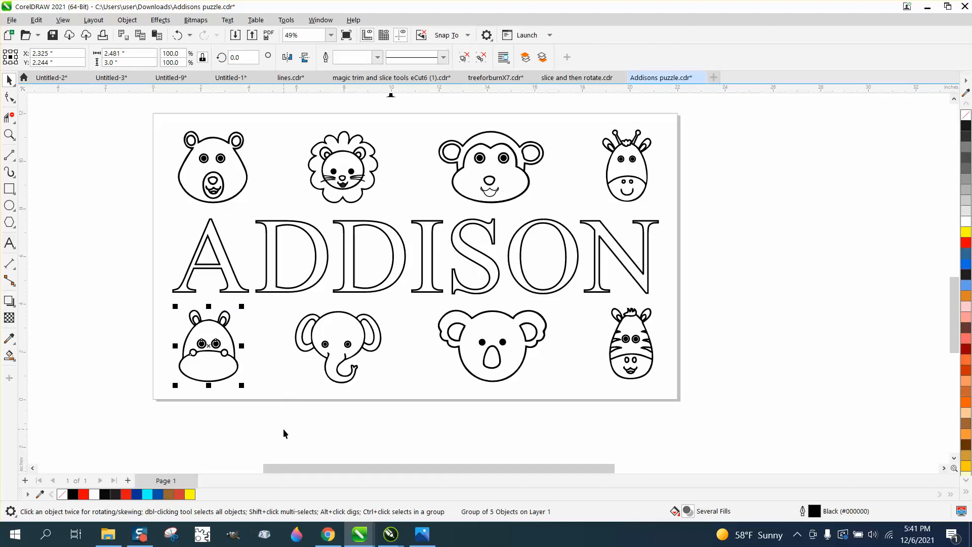
{"action": "left_click_drag", "start_coordinate": [283, 433], "coordinate": [408, 306]}
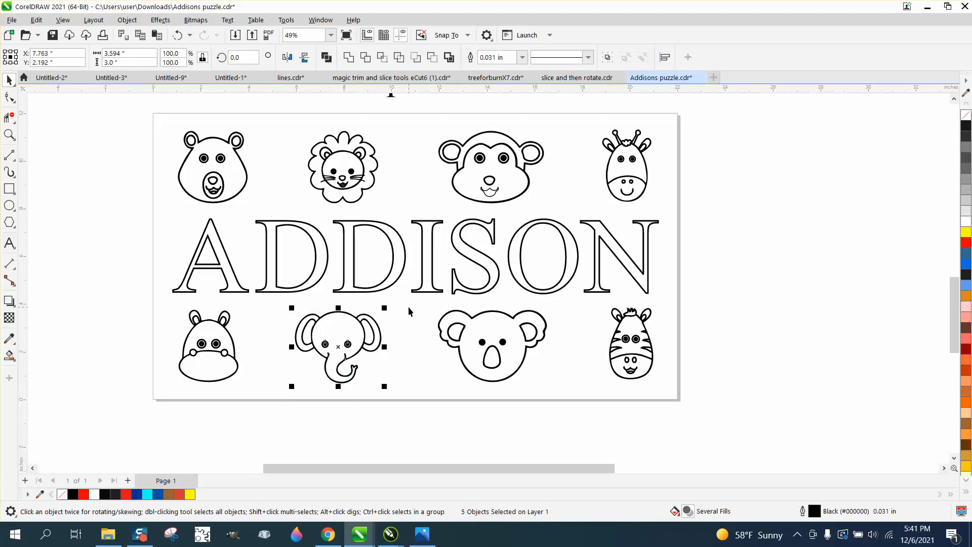
{"action": "key", "text": "ctrl+g"}
{"action": "left_click_drag", "start_coordinate": [419, 414], "coordinate": [579, 302]}
{"action": "key", "text": "ctrl+g"}
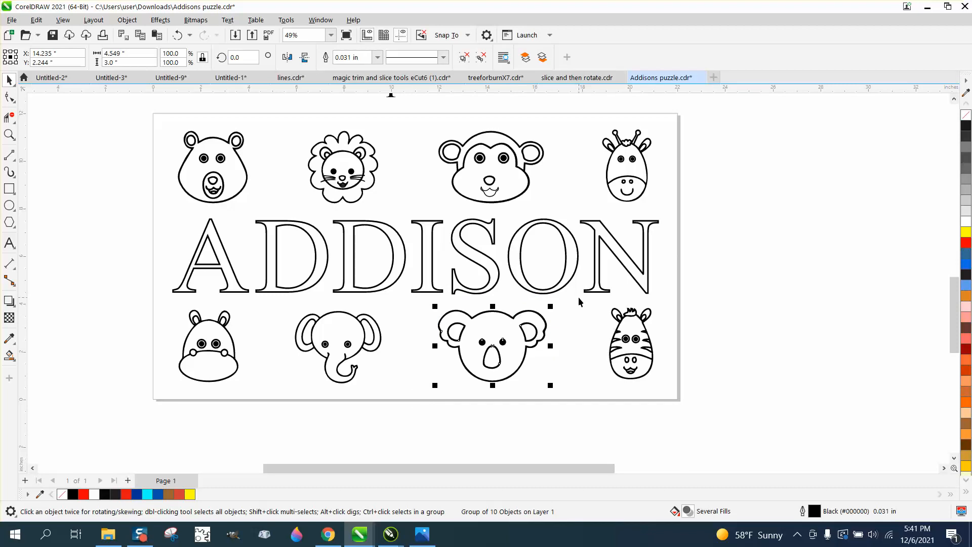
{"action": "left_click_drag", "start_coordinate": [684, 295], "coordinate": [595, 405]}
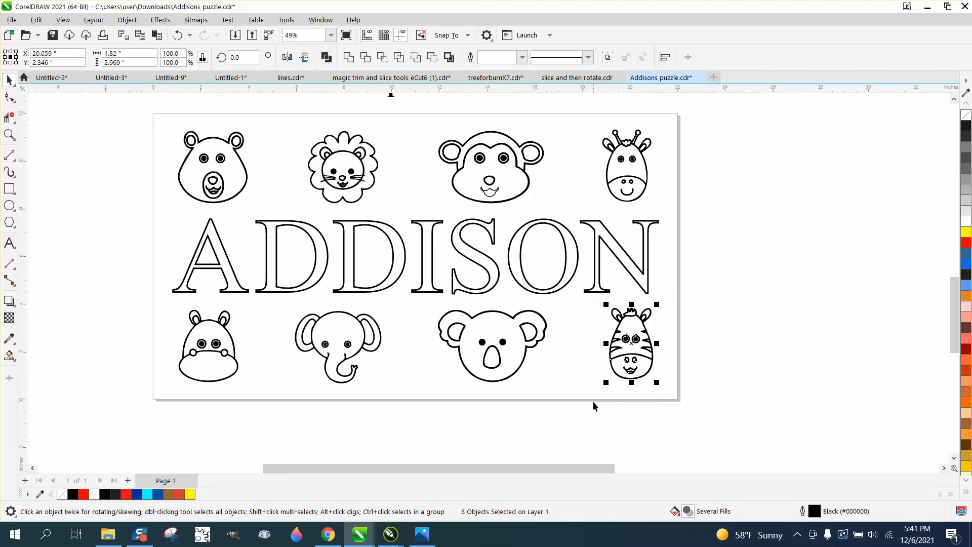
{"action": "key", "text": "ctrl+g"}
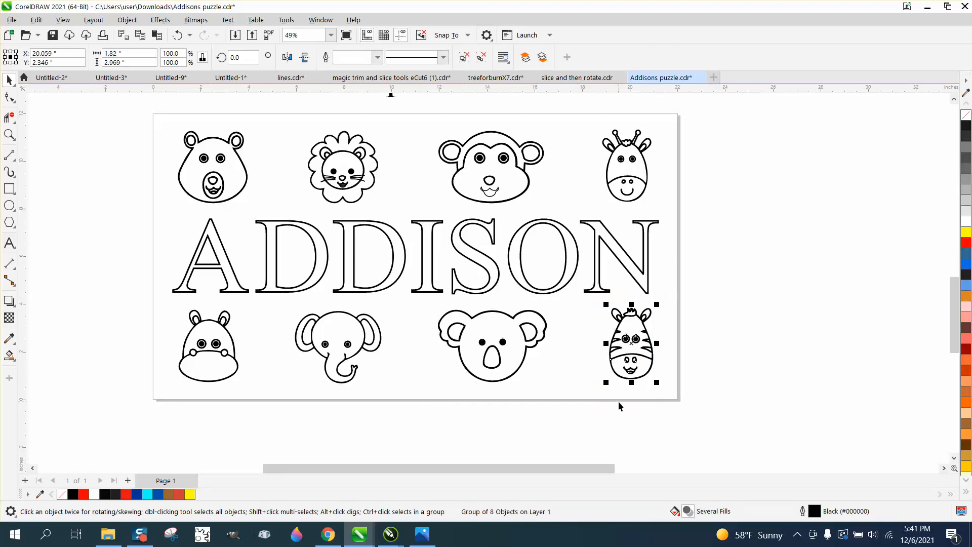
- Select the engraved name lettering, and examine the red name outline below the page where the A meets the first D
{"action": "left_click", "coordinate": [289, 295]}
{"action": "scroll", "coordinate": [350, 320], "scroll_direction": "down", "scroll_amount": 4}
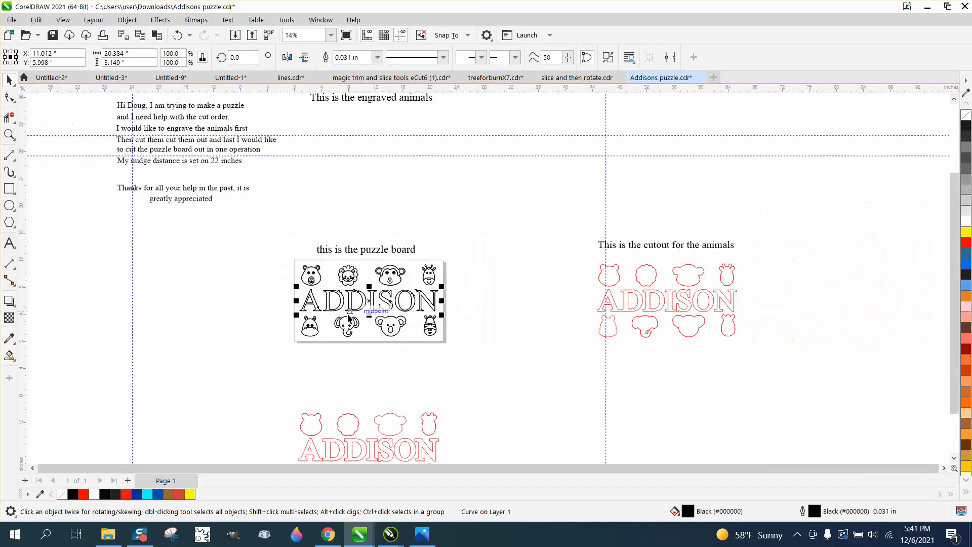
{"action": "scroll", "coordinate": [349, 318], "scroll_direction": "down", "scroll_amount": 1}
{"action": "left_click", "coordinate": [9, 134]}
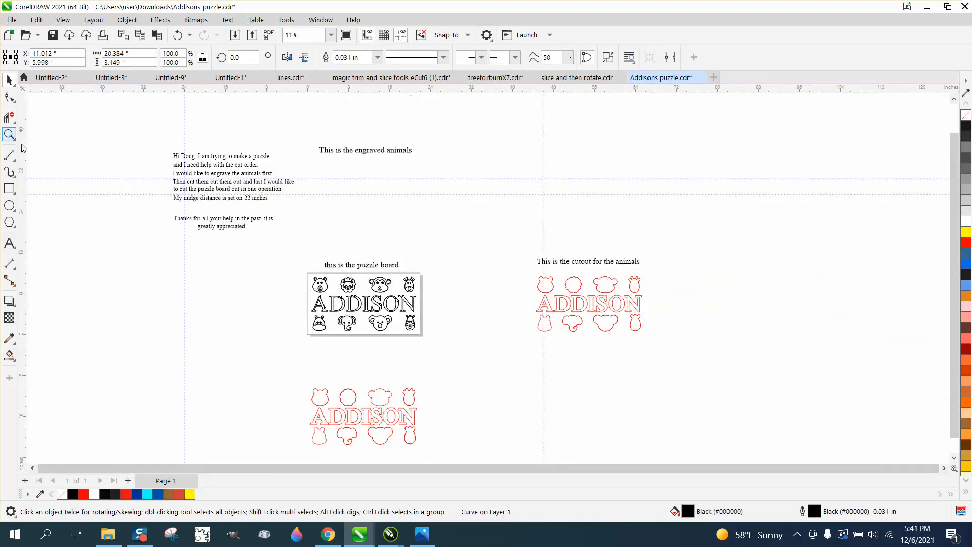
{"action": "left_click_drag", "start_coordinate": [302, 412], "coordinate": [432, 433]}
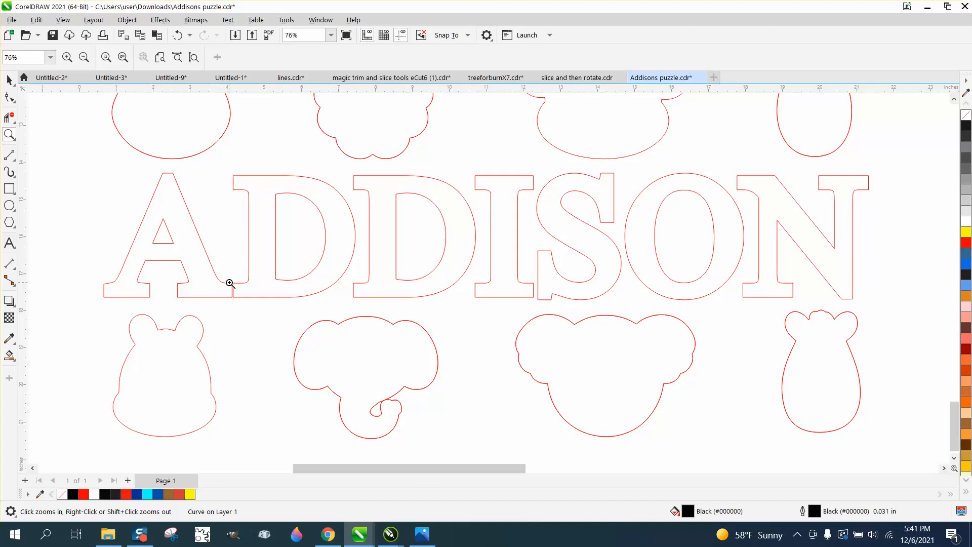
{"action": "left_click_drag", "start_coordinate": [230, 283], "coordinate": [245, 300]}
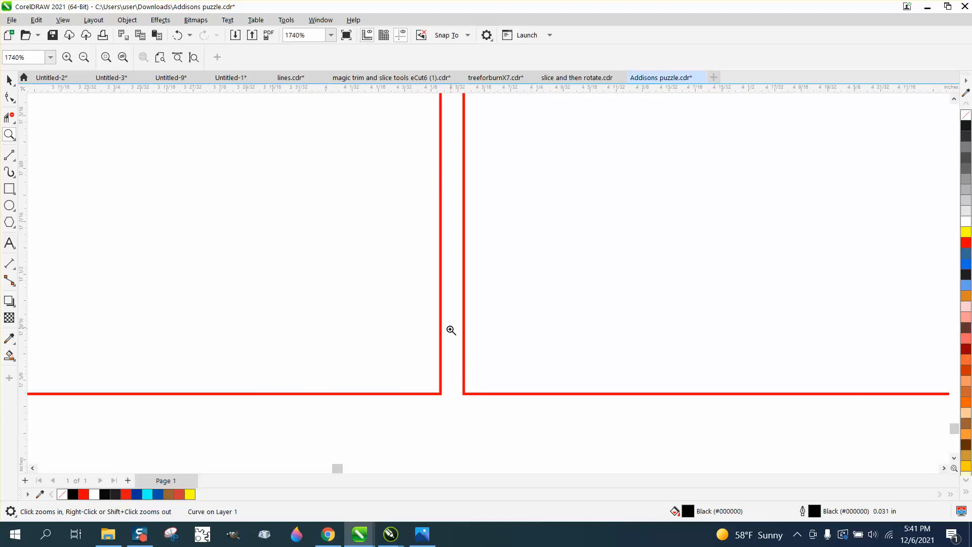
{"action": "scroll", "coordinate": [450, 330], "scroll_direction": "down", "scroll_amount": 10}
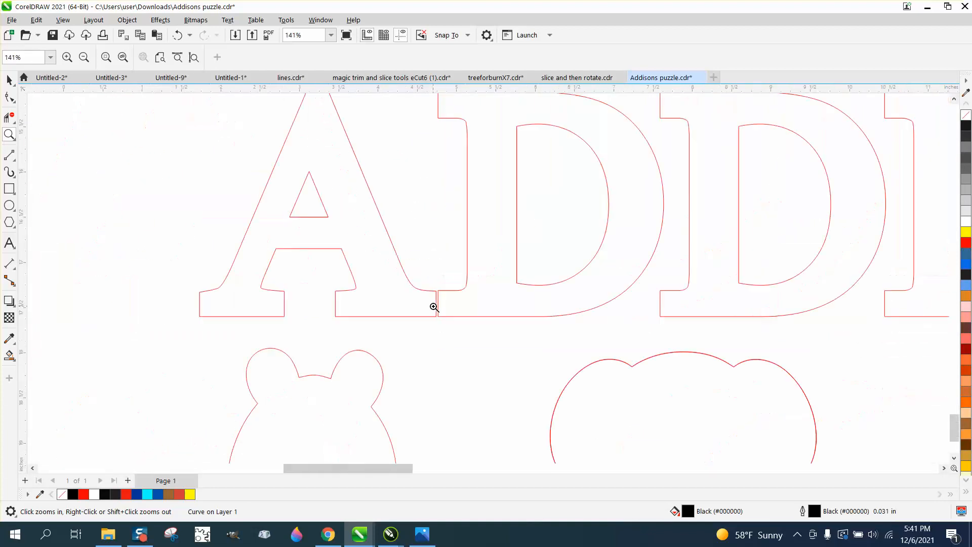
{"action": "scroll", "coordinate": [434, 307], "scroll_direction": "down", "scroll_amount": 3}
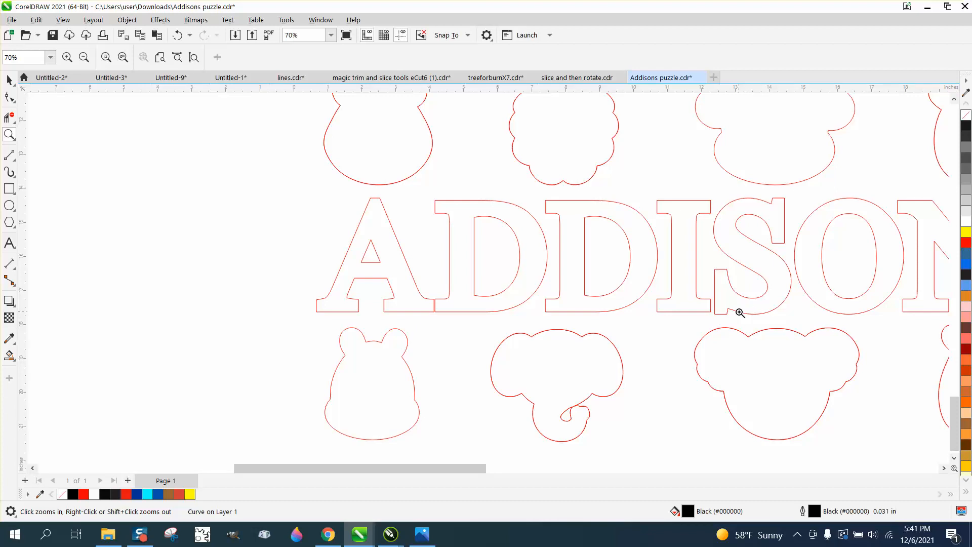
{"action": "left_click", "coordinate": [9, 80]}
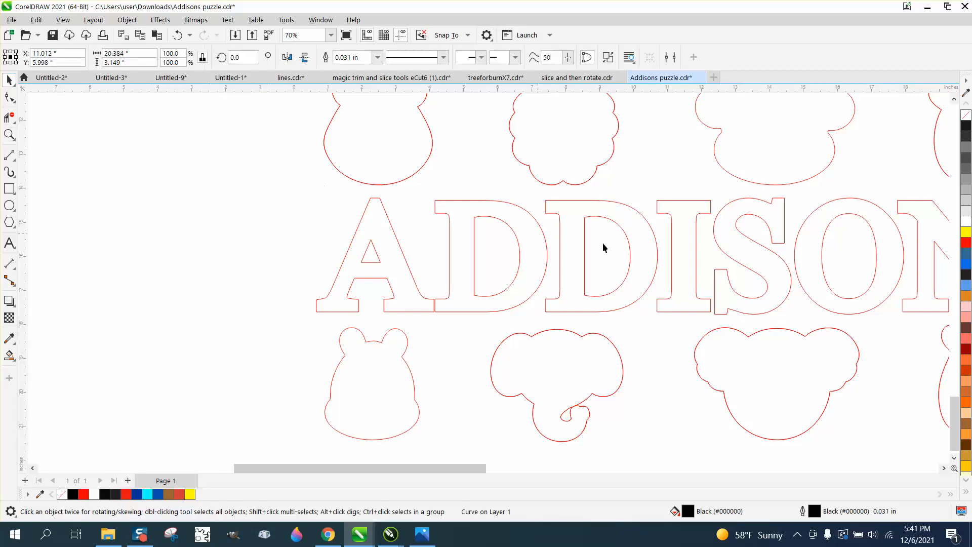
- Ungroup the red name outline below the page and break its outer curve apart into individual letters
{"action": "left_click", "coordinate": [739, 232]}
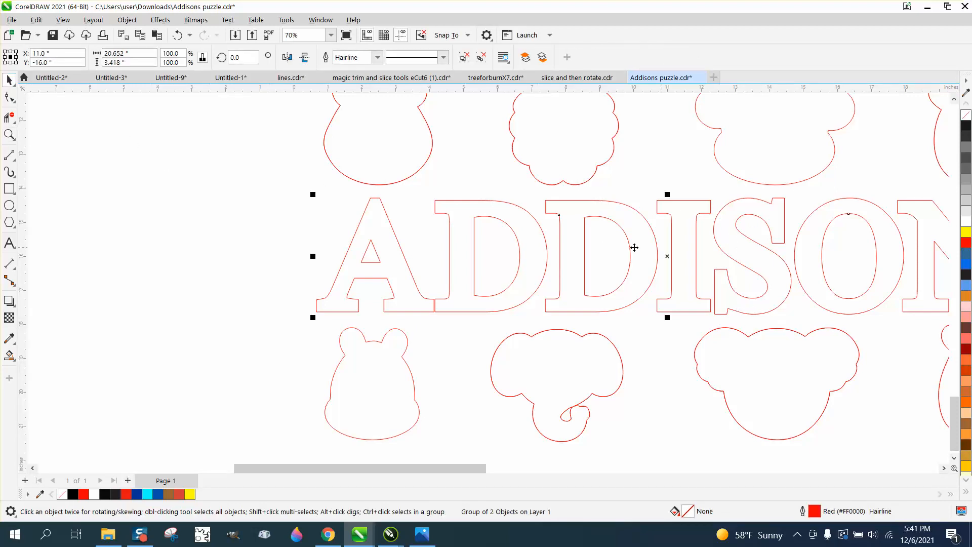
{"action": "scroll", "coordinate": [411, 246], "scroll_direction": "down", "scroll_amount": 1}
{"action": "scroll", "coordinate": [409, 247], "scroll_direction": "down", "scroll_amount": 1}
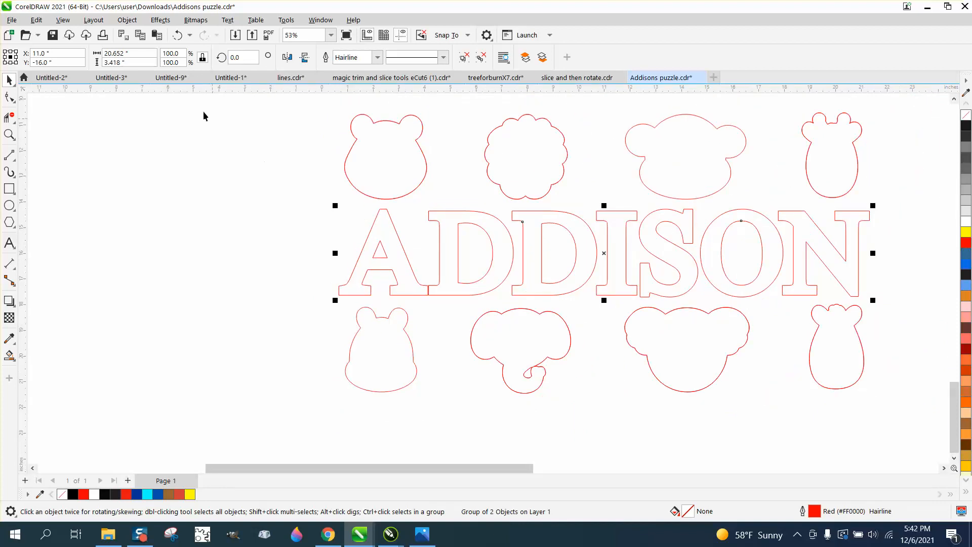
{"action": "left_click", "coordinate": [127, 20]}
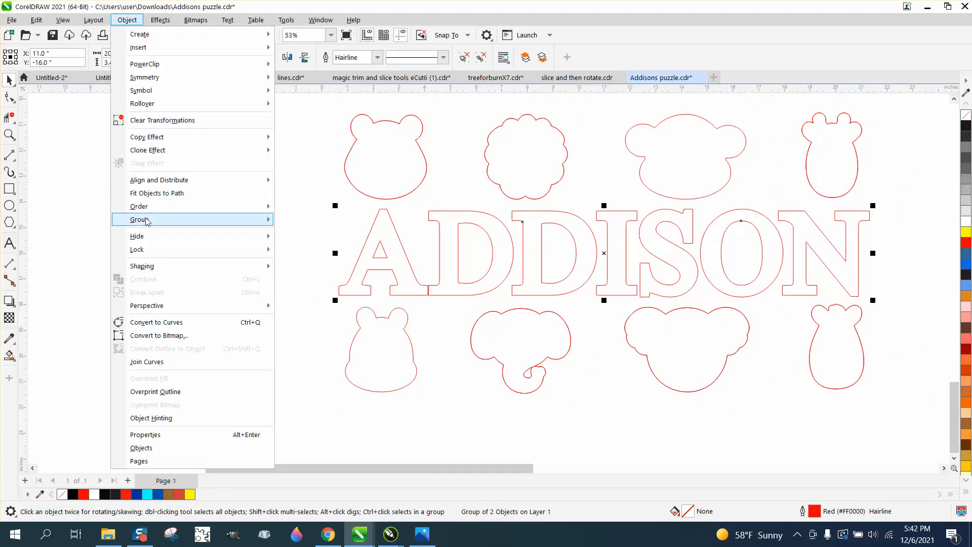
{"action": "mouse_move", "coordinate": [147, 220]}
{"action": "left_click", "coordinate": [321, 235]}
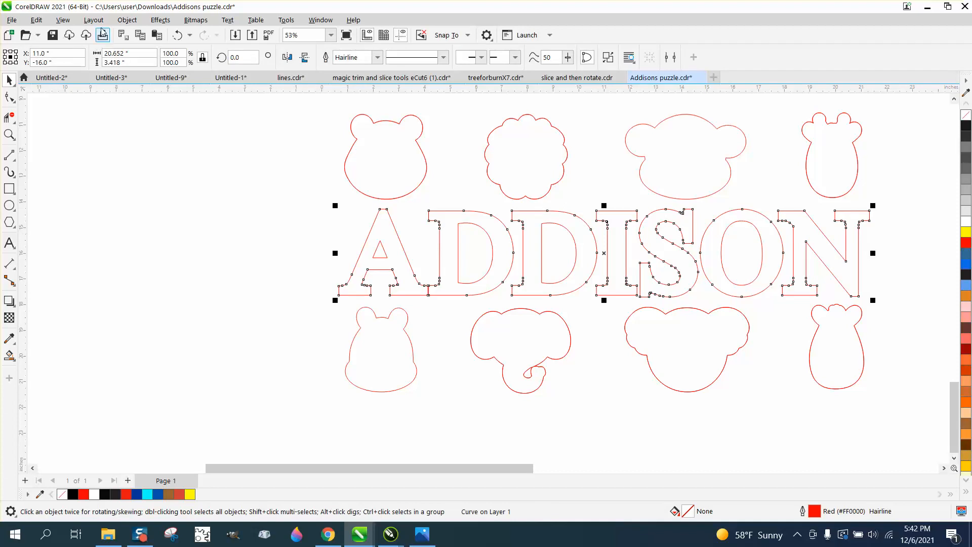
{"action": "left_click", "coordinate": [127, 19]}
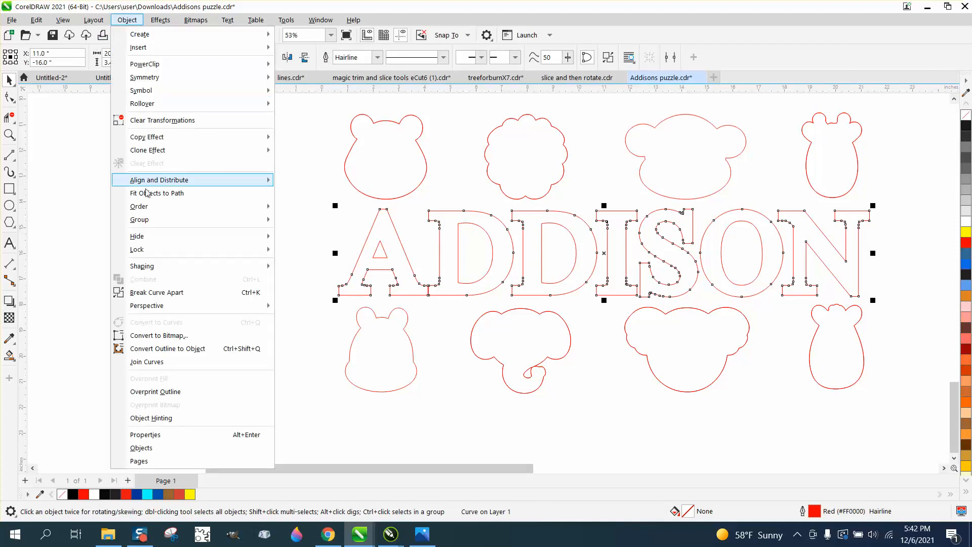
{"action": "left_click", "coordinate": [157, 292]}
{"action": "left_click", "coordinate": [419, 268]}
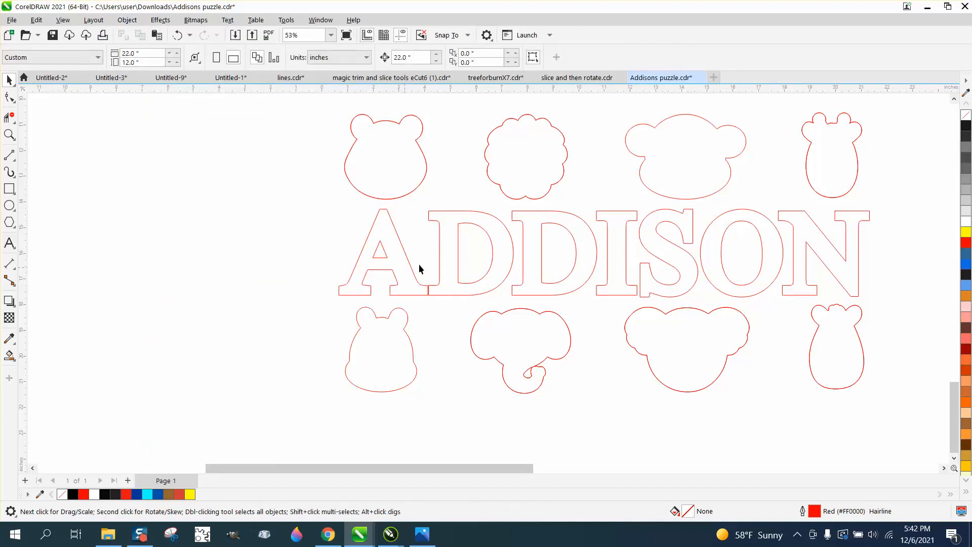
- Break the combined inner cutouts of the A, both Ds and the O apart into separate curves, keeping them in place
{"action": "left_click", "coordinate": [461, 252]}
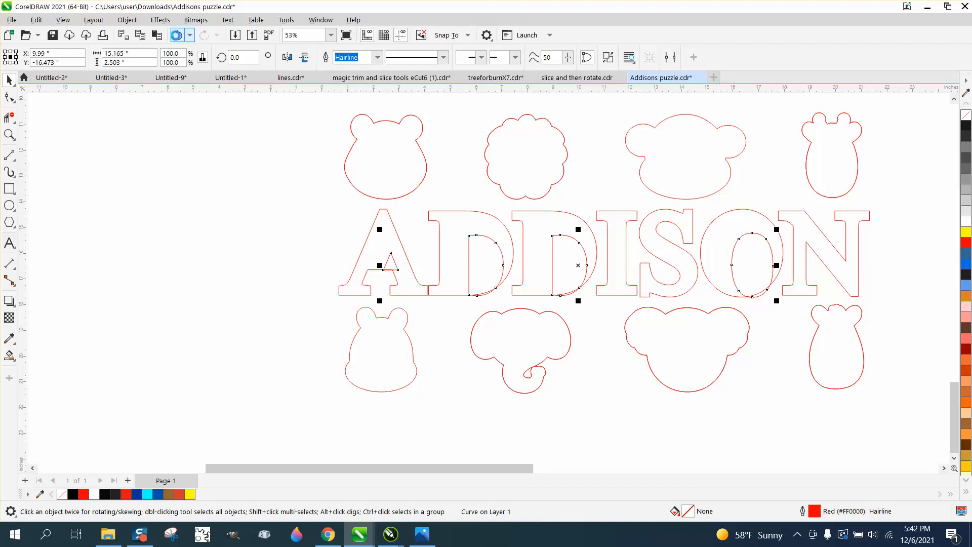
{"action": "left_click", "coordinate": [176, 35]}
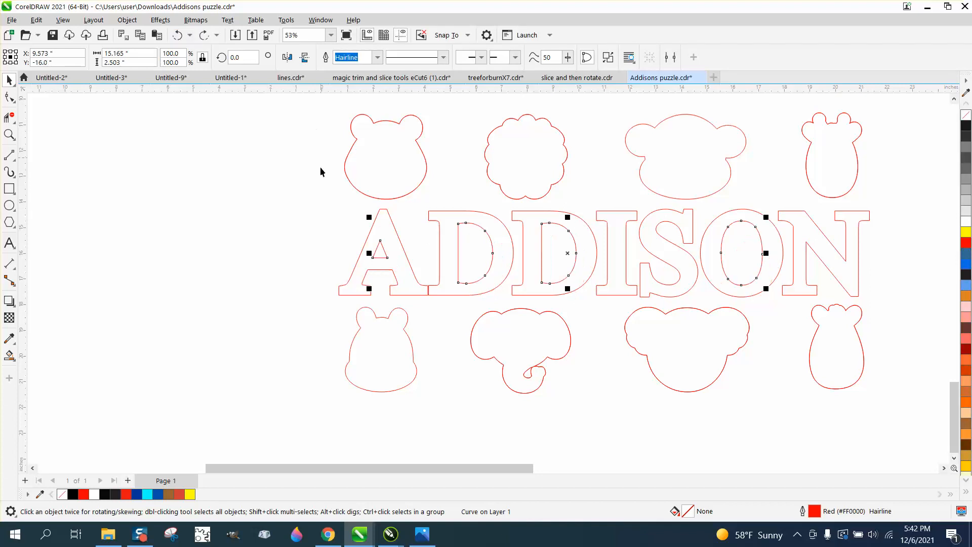
{"action": "left_click", "coordinate": [137, 22]}
{"action": "left_click", "coordinate": [197, 293]}
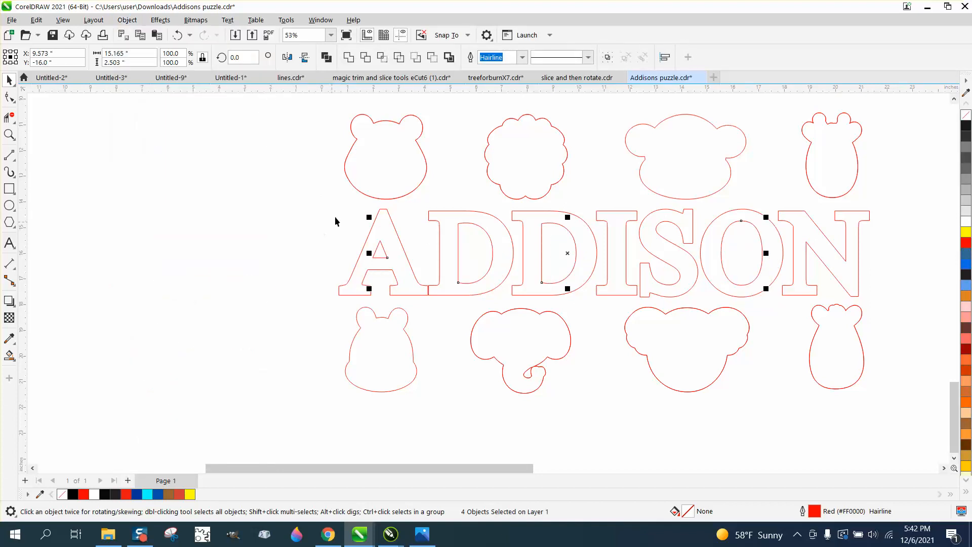
- Group the outlines of the A and the first D with their inner cutouts, each letter as its own group
{"action": "left_click_drag", "start_coordinate": [336, 205], "coordinate": [434, 302]}
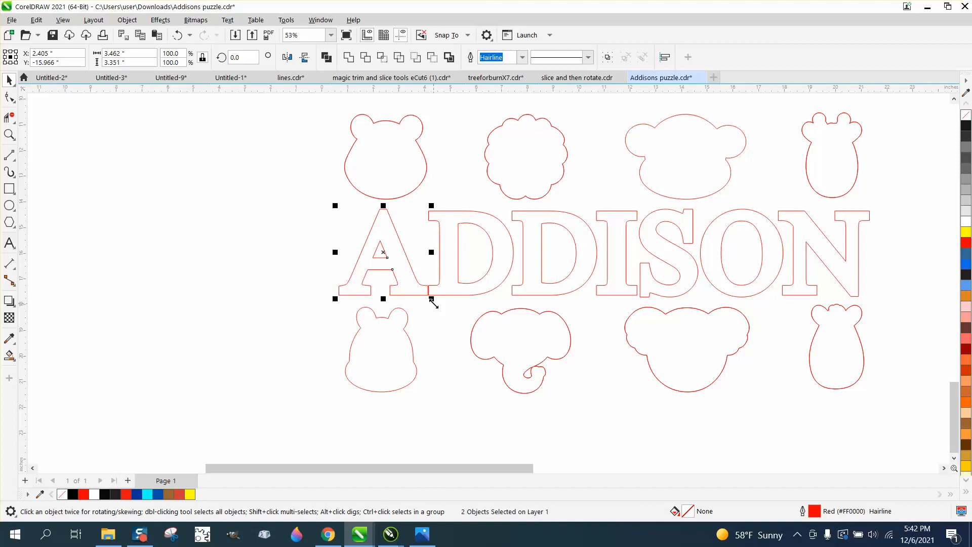
{"action": "key", "text": "ctrl+g"}
{"action": "left_click_drag", "start_coordinate": [414, 198], "coordinate": [511, 305]}
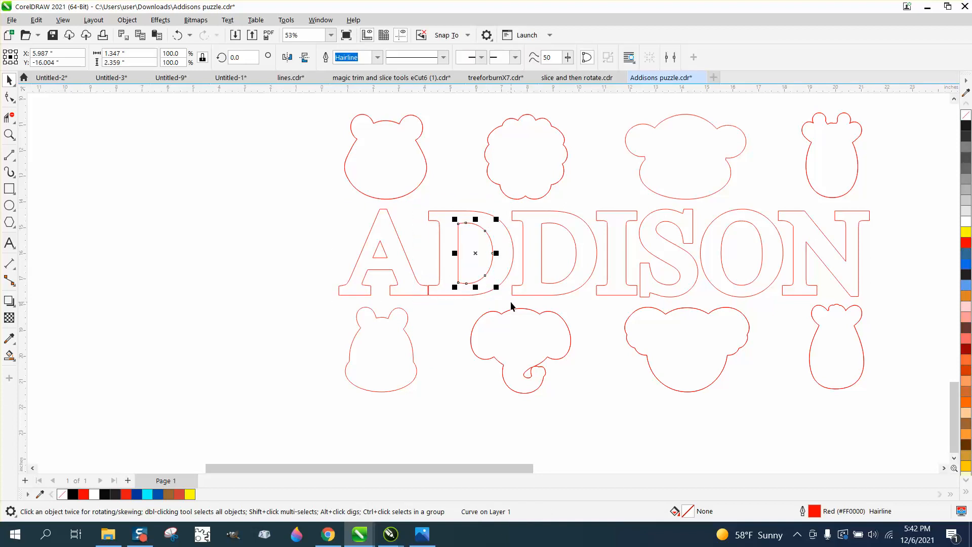
{"action": "left_click", "coordinate": [435, 211]}
{"action": "left_click_drag", "start_coordinate": [421, 193], "coordinate": [530, 308]}
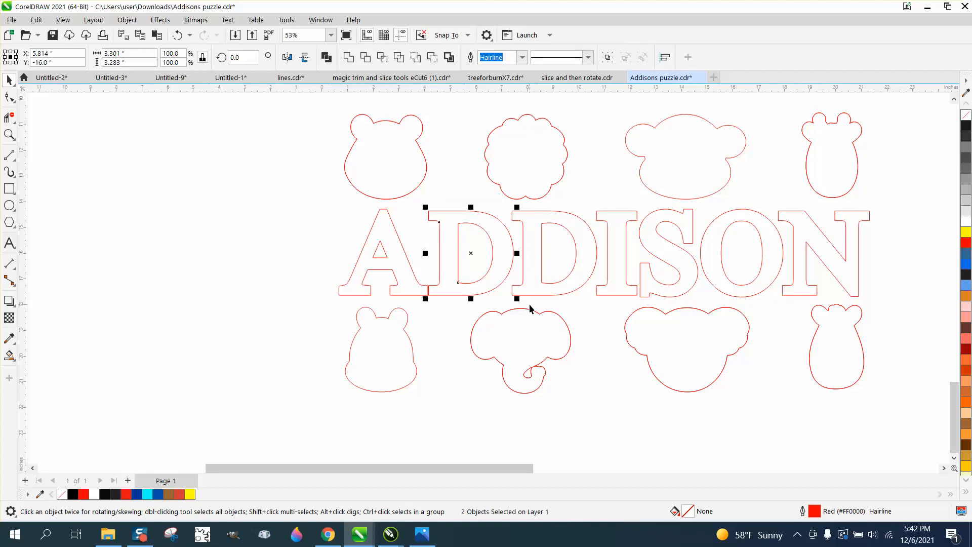
{"action": "key", "text": "ctrl+g"}
- Group the outlines of the second D and the O with their inner cutouts, each letter as its own group
{"action": "left_click_drag", "start_coordinate": [493, 199], "coordinate": [543, 259]}
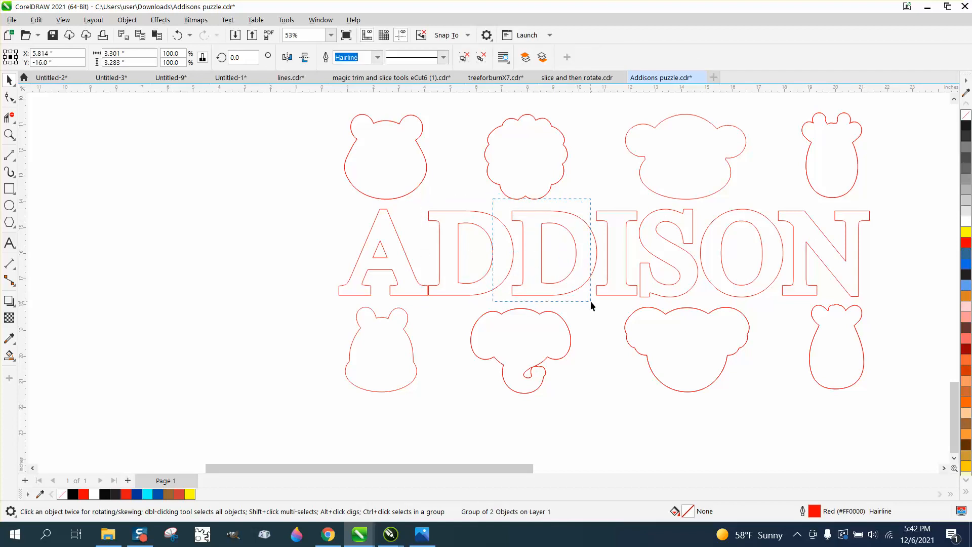
{"action": "mouse_move", "coordinate": [591, 301]}
{"action": "left_mouse_down"}
{"action": "mouse_move", "coordinate": [603, 303]}
{"action": "mouse_move", "coordinate": [594, 305]}
{"action": "left_mouse_up"}
{"action": "key", "text": "ctrl+g"}
{"action": "left_click_drag", "start_coordinate": [698, 202], "coordinate": [788, 301]}
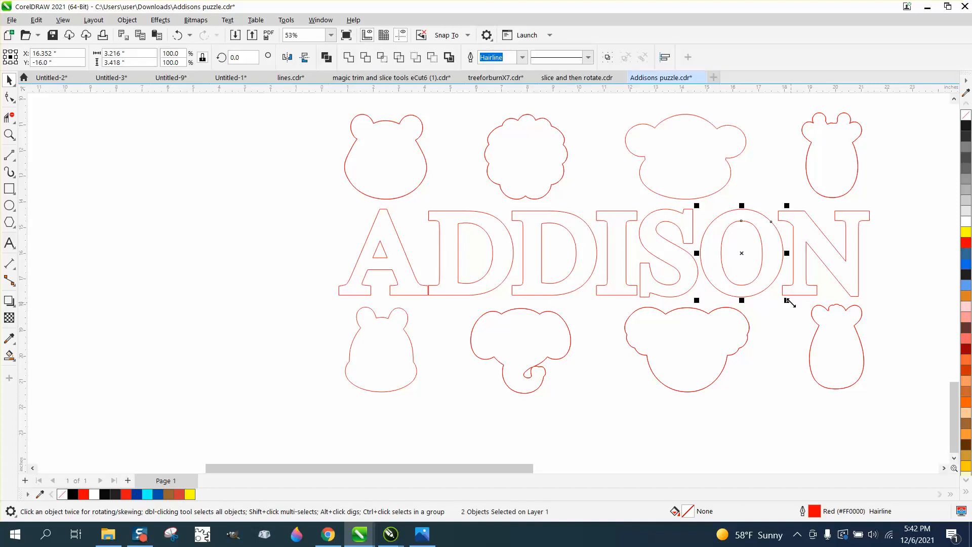
{"action": "key", "text": "ctrl+g"}
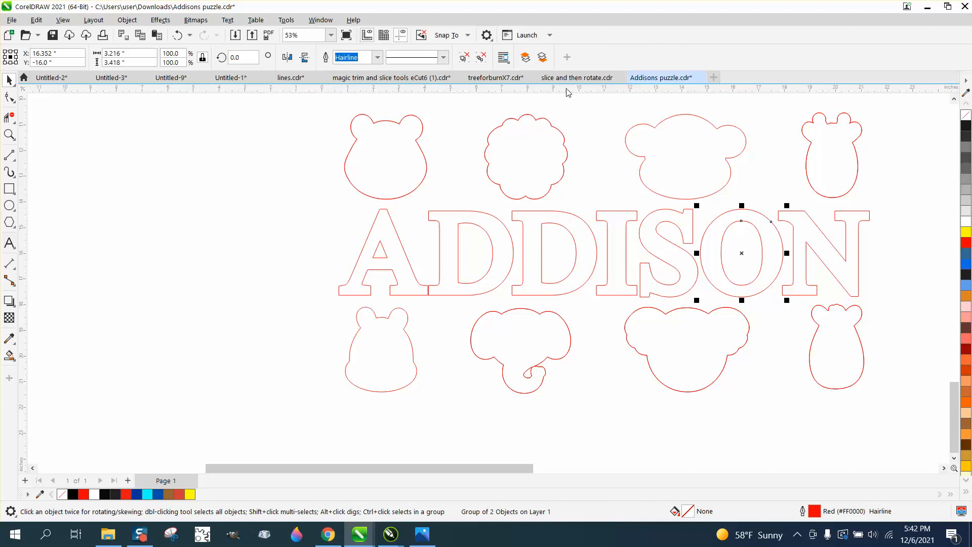
- Place horizontal guidelines along the lettering's bottom and top edges, at about -17.64 and -14.34 inches, and dock the floating document window
{"action": "left_click_drag", "start_coordinate": [567, 92], "coordinate": [549, 295]}
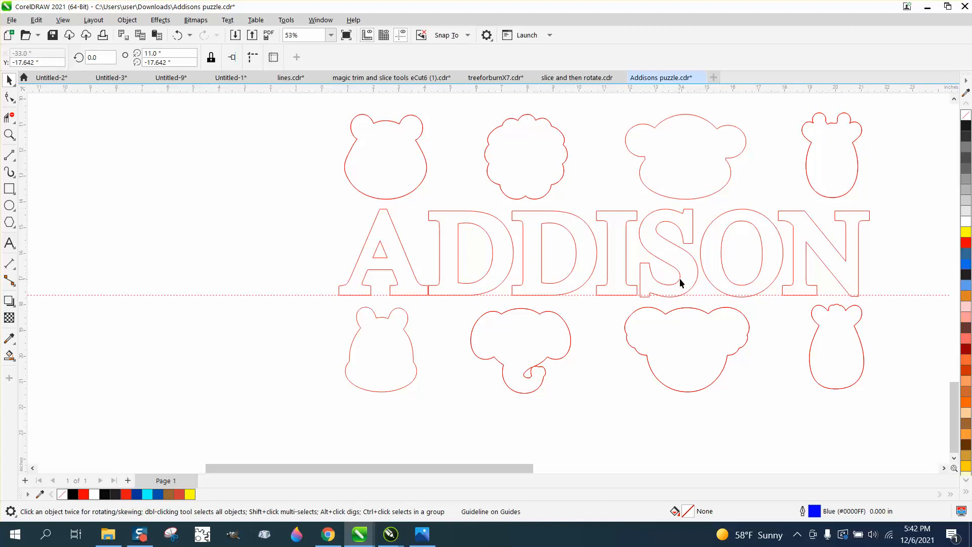
{"action": "left_click_drag", "start_coordinate": [670, 85], "coordinate": [646, 243]}
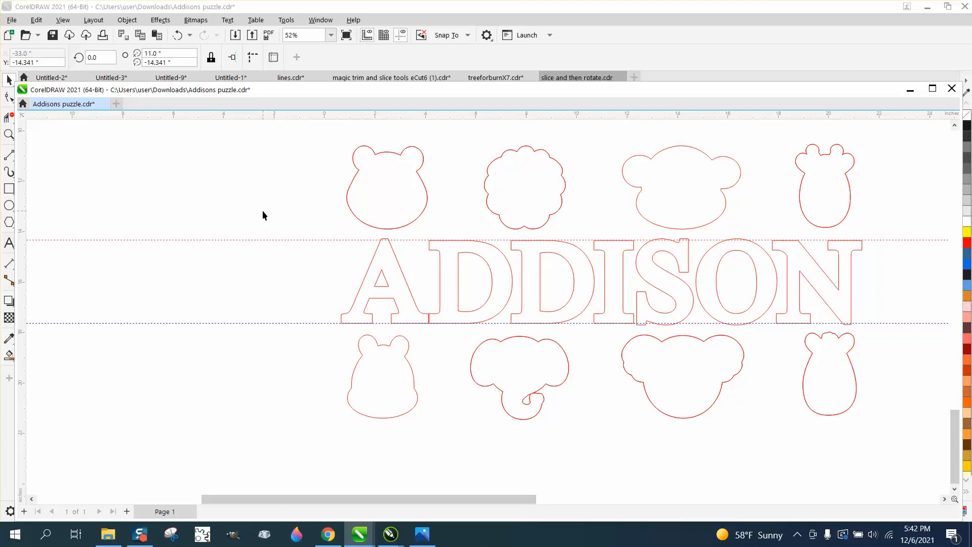
{"action": "left_click", "coordinate": [254, 226]}
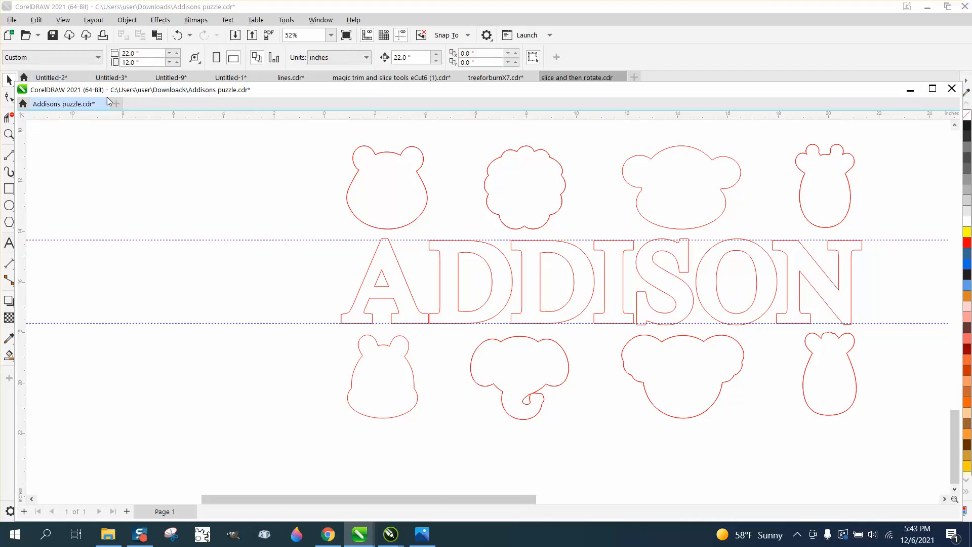
{"action": "double_click", "coordinate": [316, 90]}
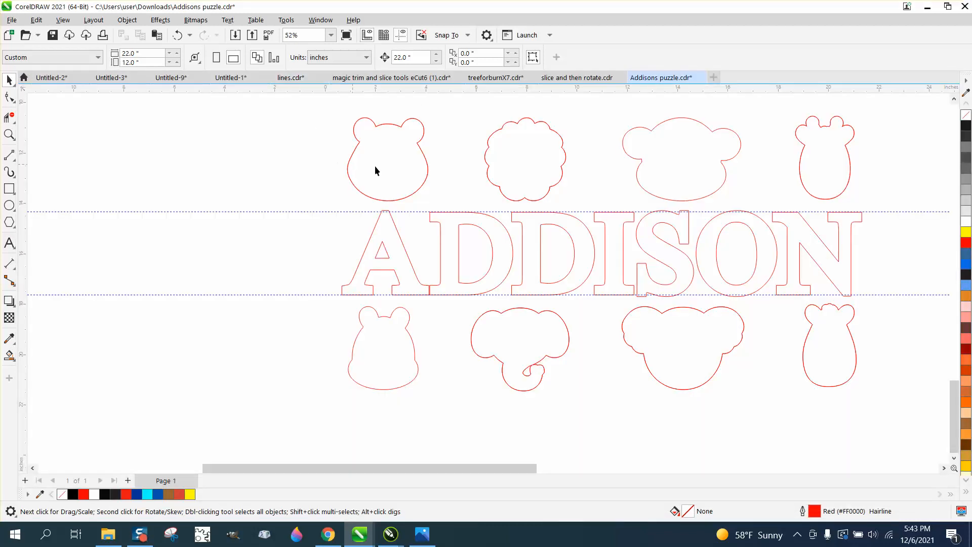
- Set the height of the red A outline to 3.35 inches
{"action": "left_click", "coordinate": [458, 227]}
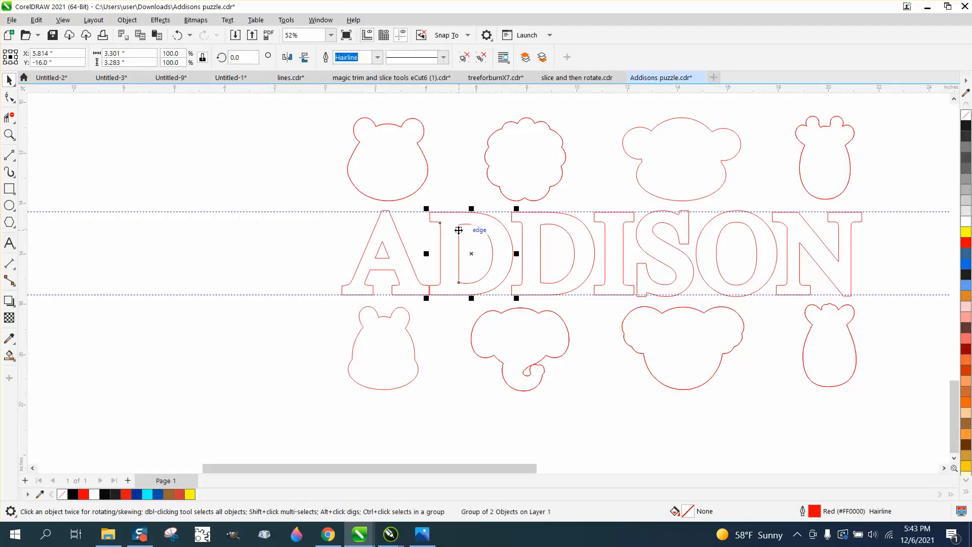
{"action": "left_click", "coordinate": [399, 248]}
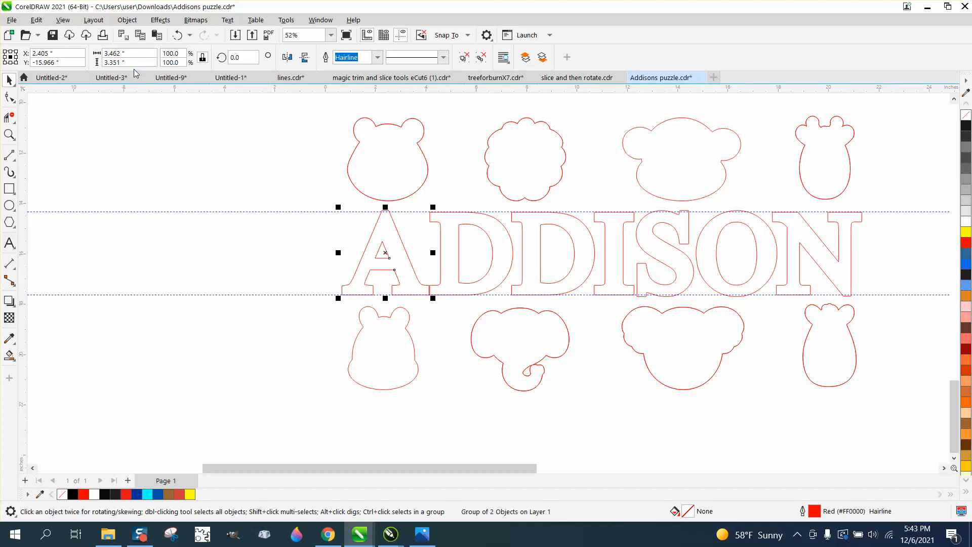
{"action": "left_click_drag", "start_coordinate": [132, 63], "coordinate": [91, 63]}
{"action": "type", "text": "3.35"}
{"action": "key", "text": "Return"}
- Set the height of the first D outline to 3.35 inches, scaling it proportionally
{"action": "left_click", "coordinate": [443, 213]}
{"action": "left_click", "coordinate": [443, 212]}
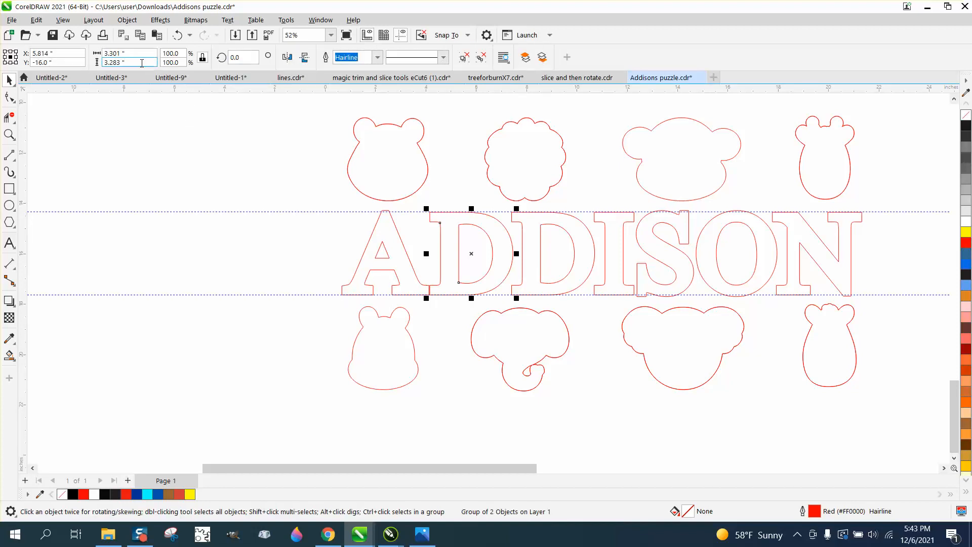
{"action": "left_click_drag", "start_coordinate": [131, 62], "coordinate": [60, 63]}
{"action": "type", "text": "3.3"}
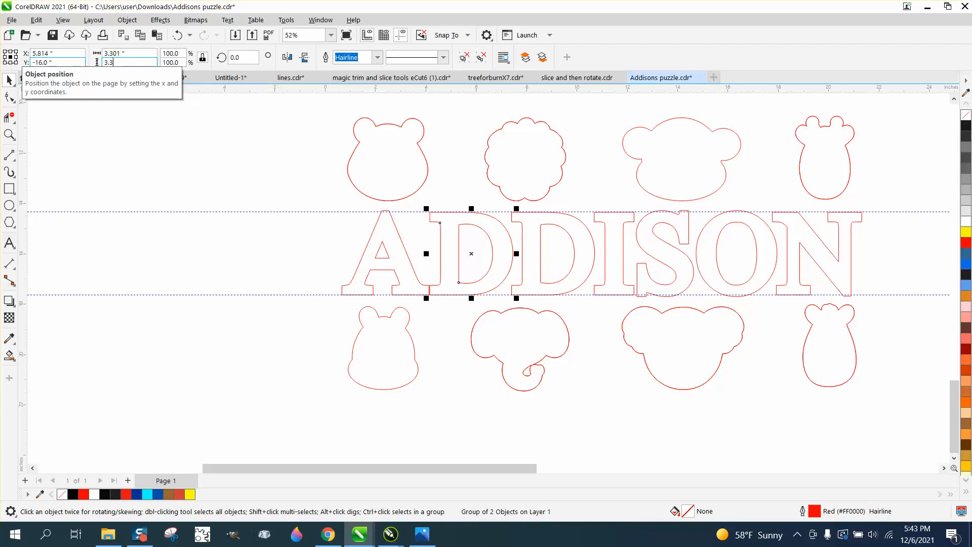
{"action": "type", "text": "5"}
{"action": "key", "text": "Return"}
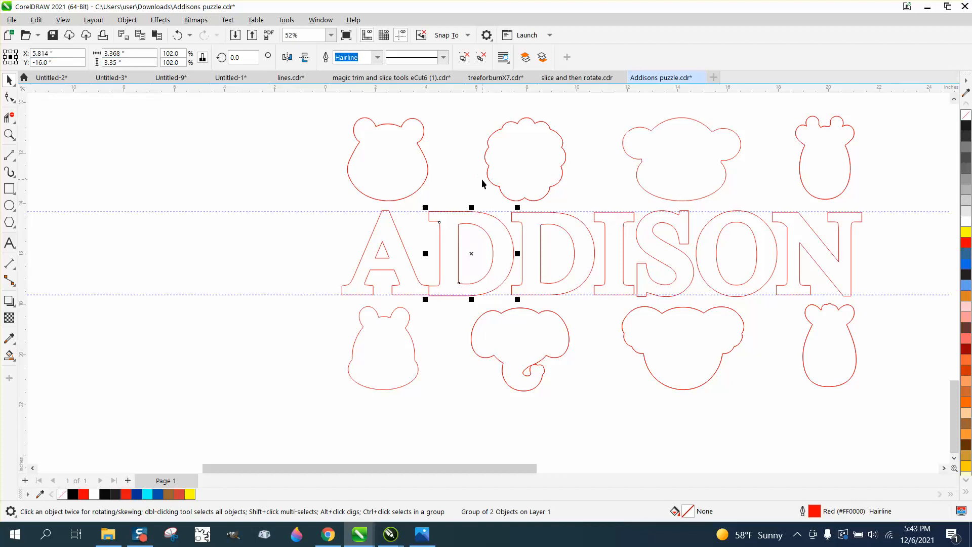
- Set the height of the second D outline to 3.35 inches, scaling it proportionally
{"action": "left_click", "coordinate": [548, 222]}
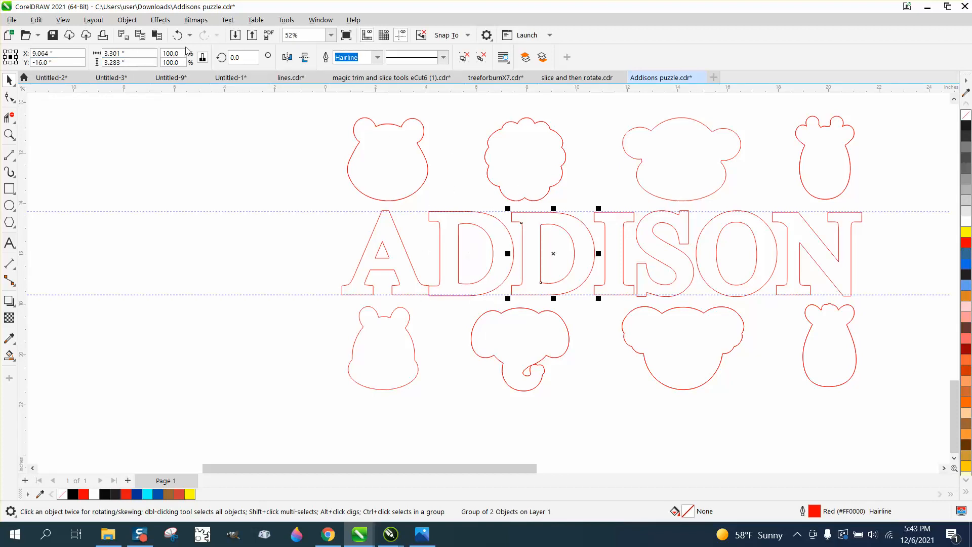
{"action": "left_click", "coordinate": [126, 62]}
{"action": "type", "text": "3."}
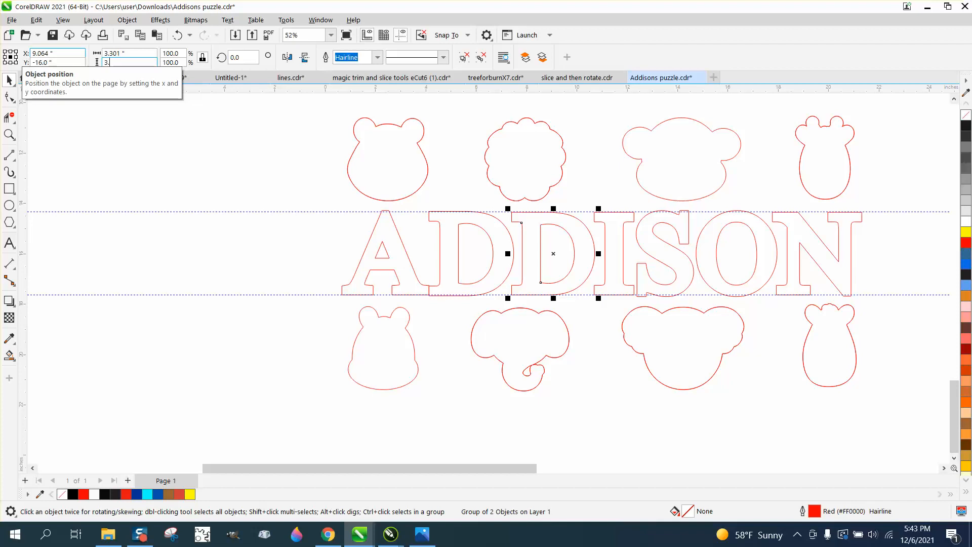
{"action": "type", "text": "35"}
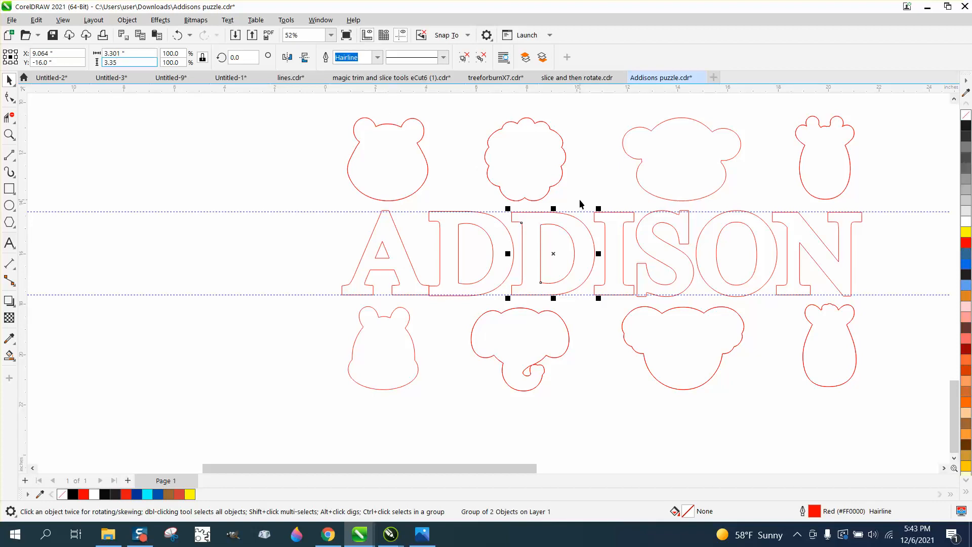
{"action": "key", "text": "Return"}
- Set the height of the I outline to 3.35 inches, scaling it proportionally
{"action": "left_click", "coordinate": [630, 228]}
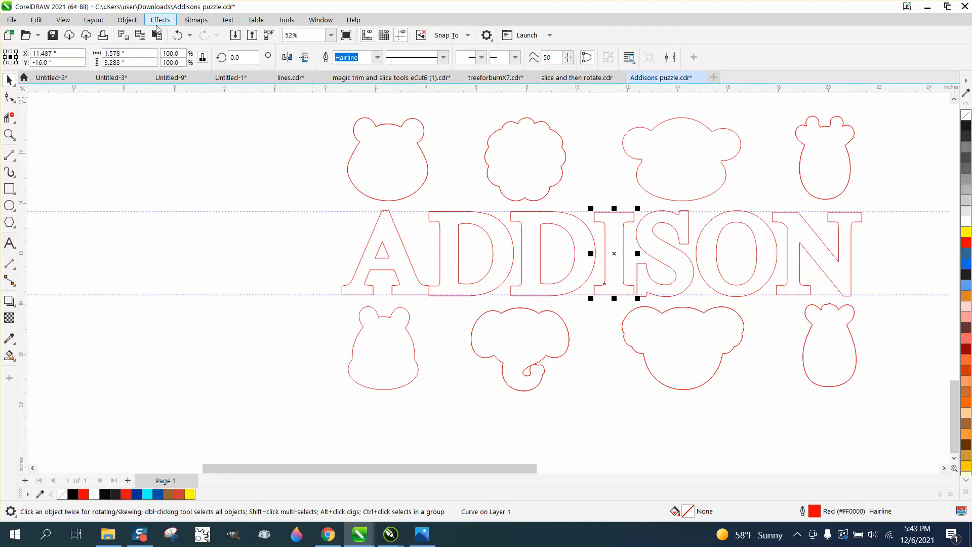
{"action": "left_click", "coordinate": [116, 62]}
{"action": "type", "text": "3."}
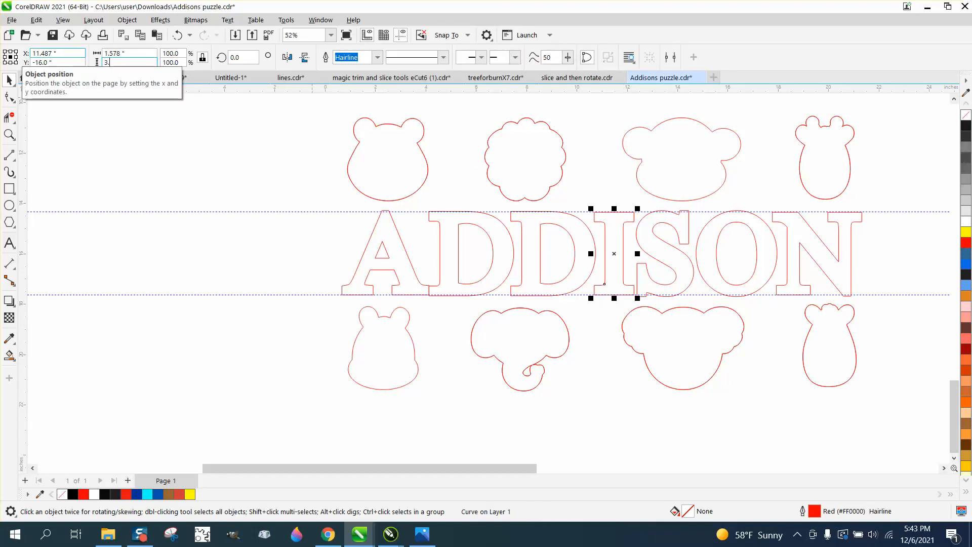
{"action": "type", "text": "35"}
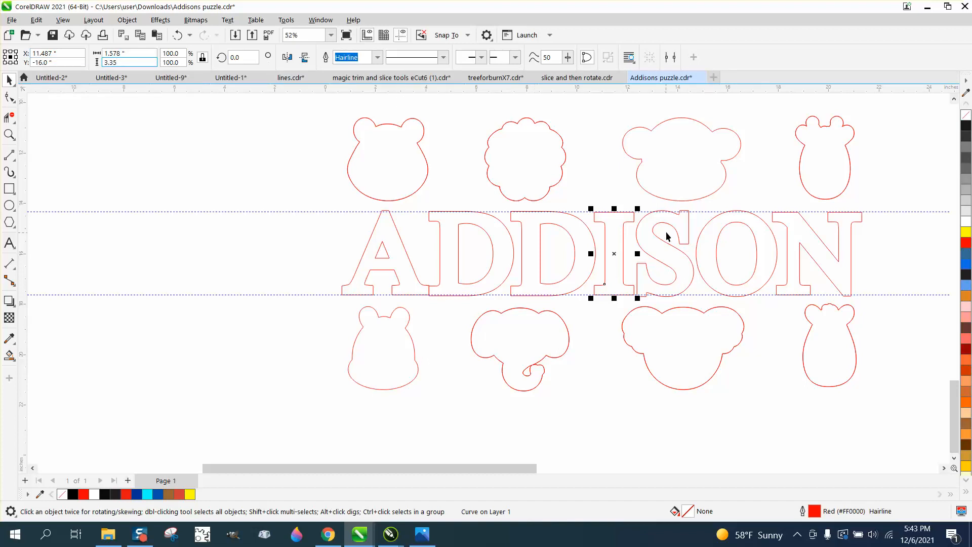
{"action": "key", "text": "Return"}
- Set the height of the S outline to 3.35 inches, scaling it proportionally
{"action": "left_click", "coordinate": [581, 199]}
{"action": "left_click", "coordinate": [660, 222]}
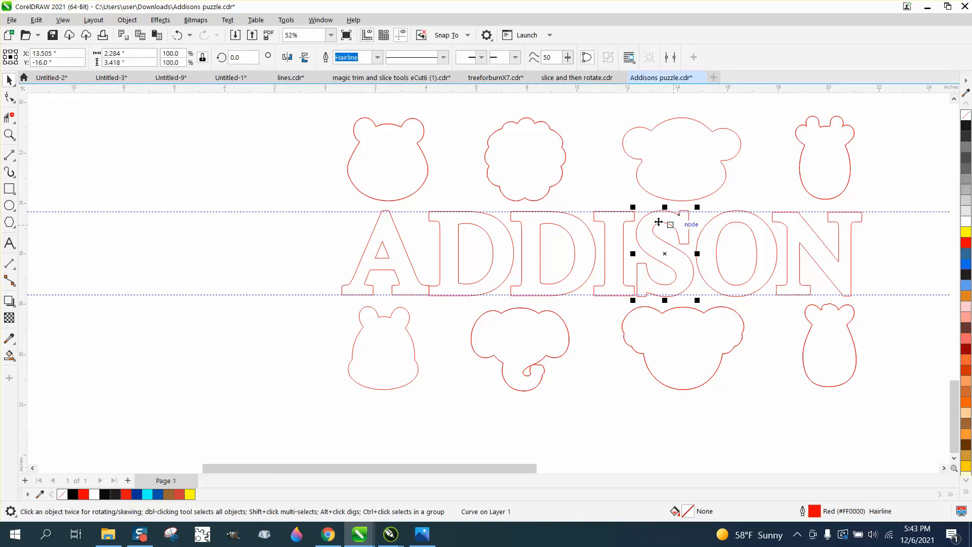
{"action": "left_click_drag", "start_coordinate": [132, 63], "coordinate": [66, 58]}
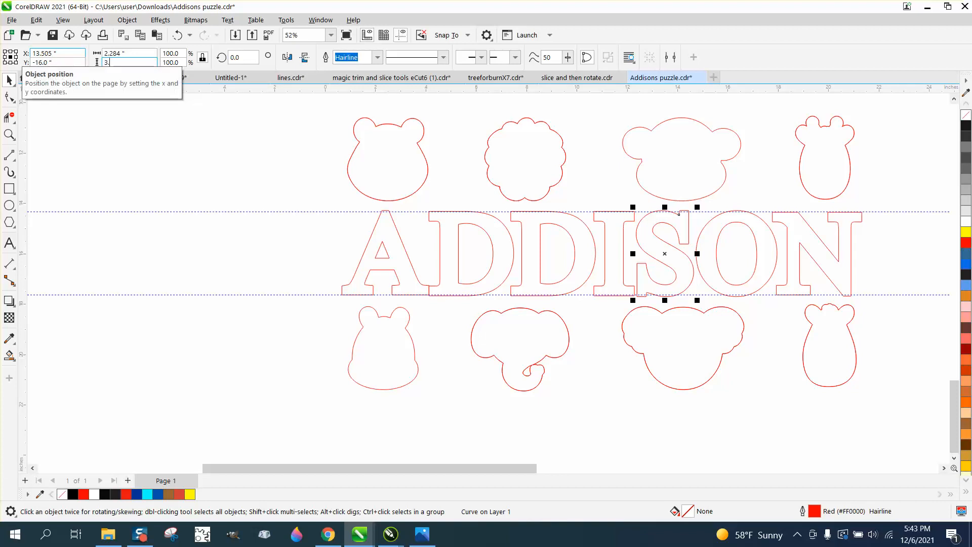
{"action": "type", "text": "3.35"}
{"action": "key", "text": "Return"}
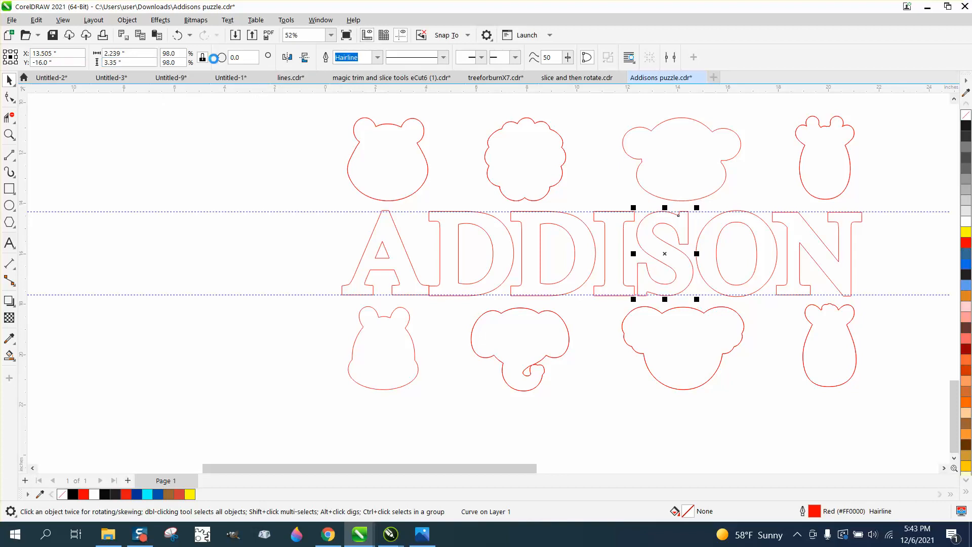
- Set the height of the O outline to 3.35 inches, scaling it proportionally
{"action": "left_click", "coordinate": [736, 265]}
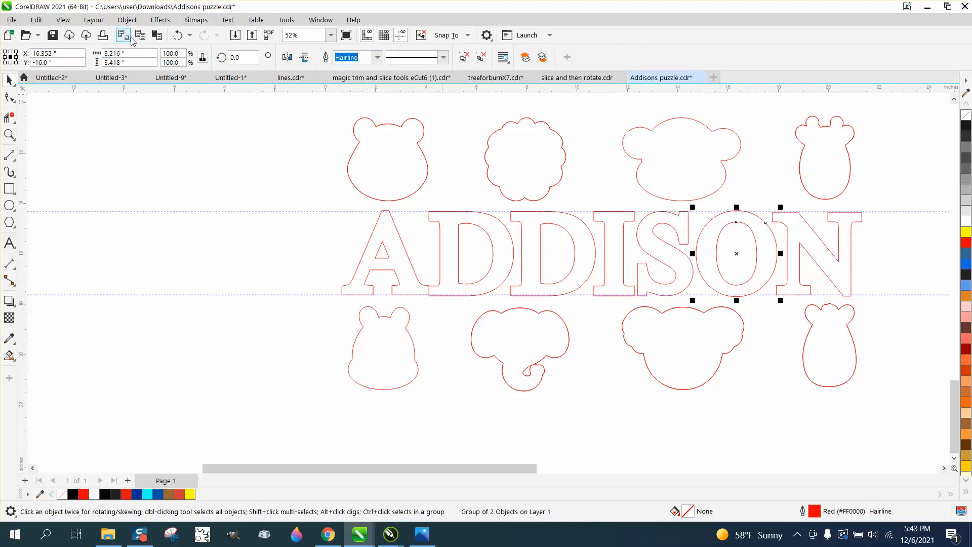
{"action": "left_click_drag", "start_coordinate": [133, 63], "coordinate": [60, 61]}
{"action": "type", "text": "3.35"}
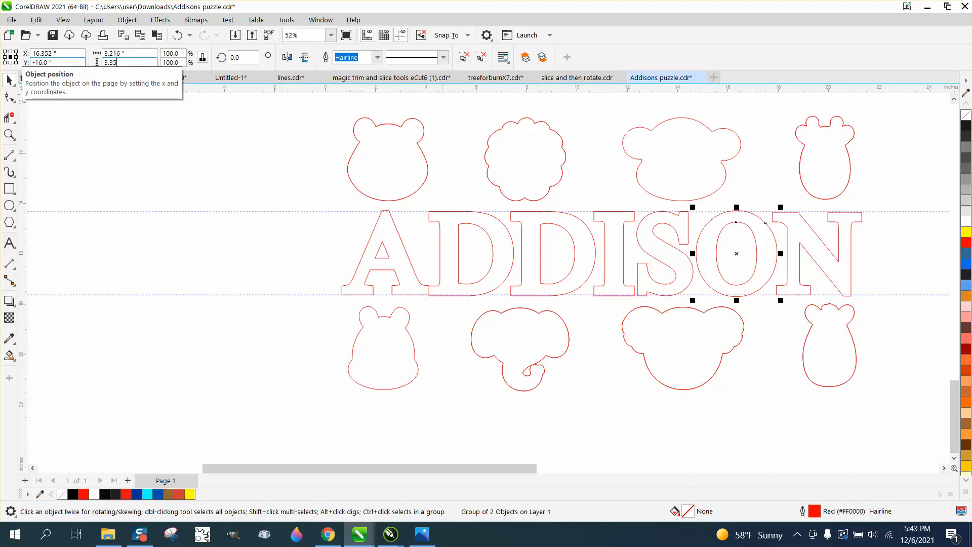
{"action": "key", "text": "Return"}
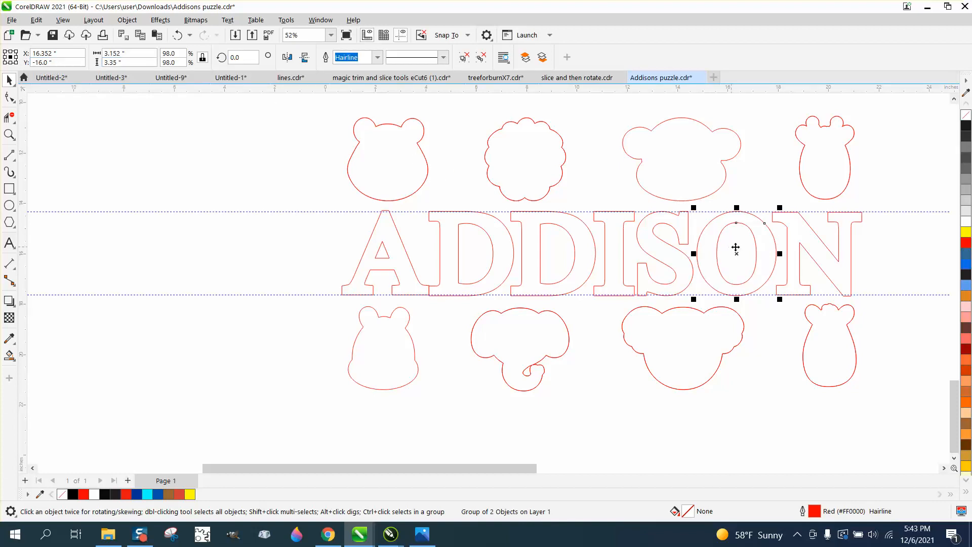
- Set the height of the N outline to 3.35 inches, scaling it proportionally
{"action": "left_click", "coordinate": [813, 260]}
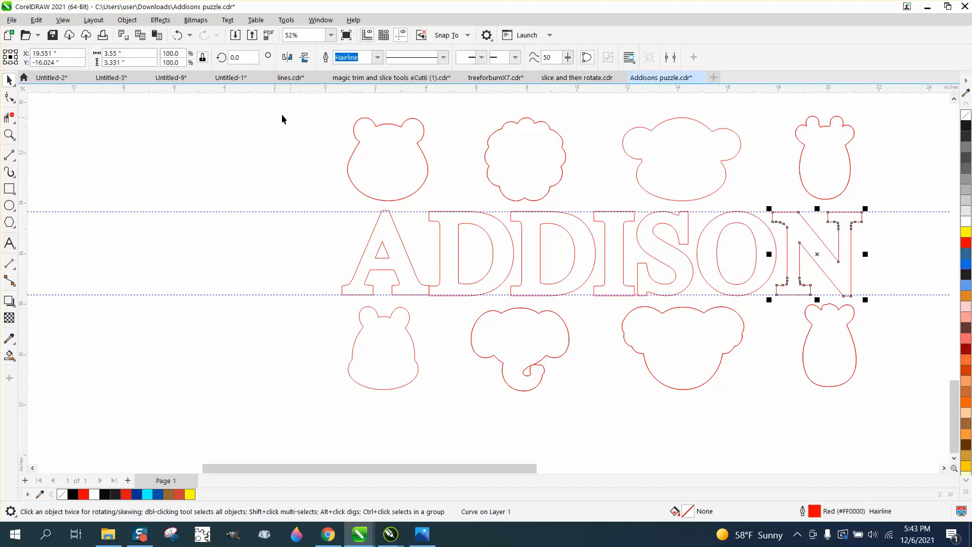
{"action": "left_click", "coordinate": [127, 62]}
{"action": "type", "text": "3.35"}
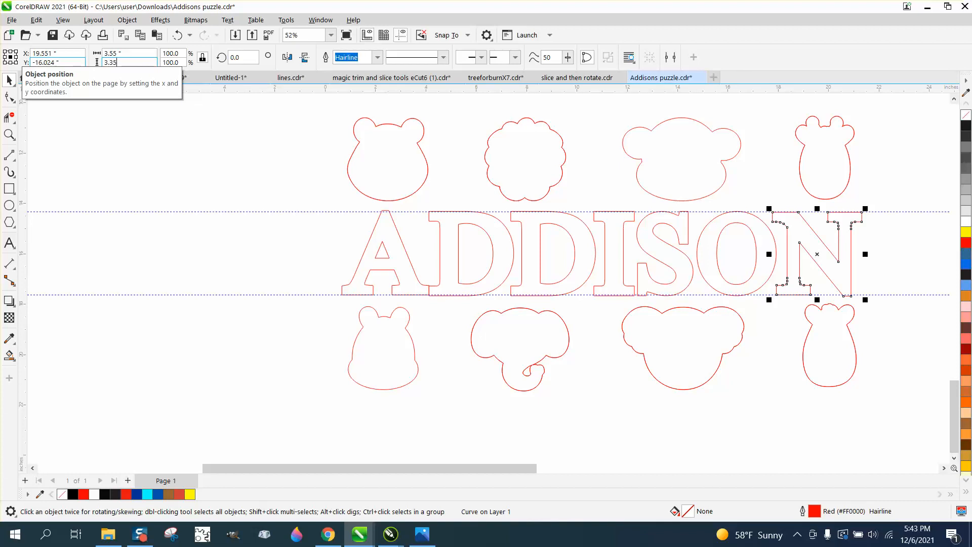
{"action": "key", "text": "Return"}
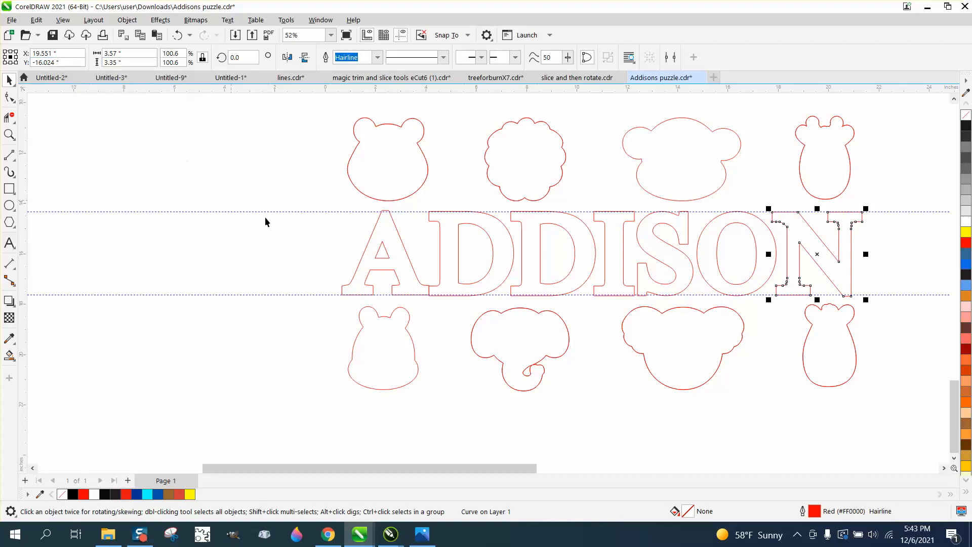
- Align all seven letter outlines to a common horizontal centre line and delete the guideline along their lower edge
{"action": "left_click_drag", "start_coordinate": [329, 202], "coordinate": [882, 314]}
{"action": "key", "text": "e"}
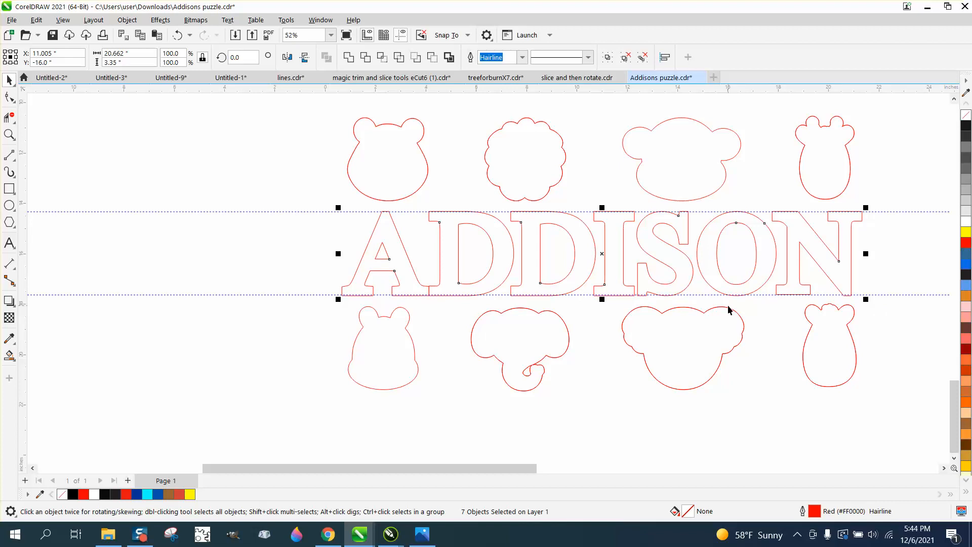
{"action": "left_click", "coordinate": [710, 295]}
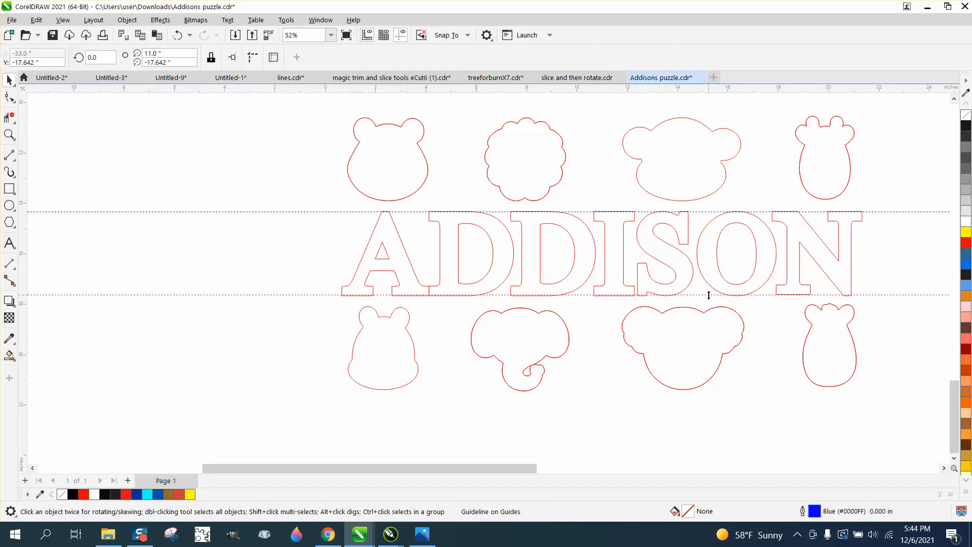
{"action": "key", "text": "Delete"}
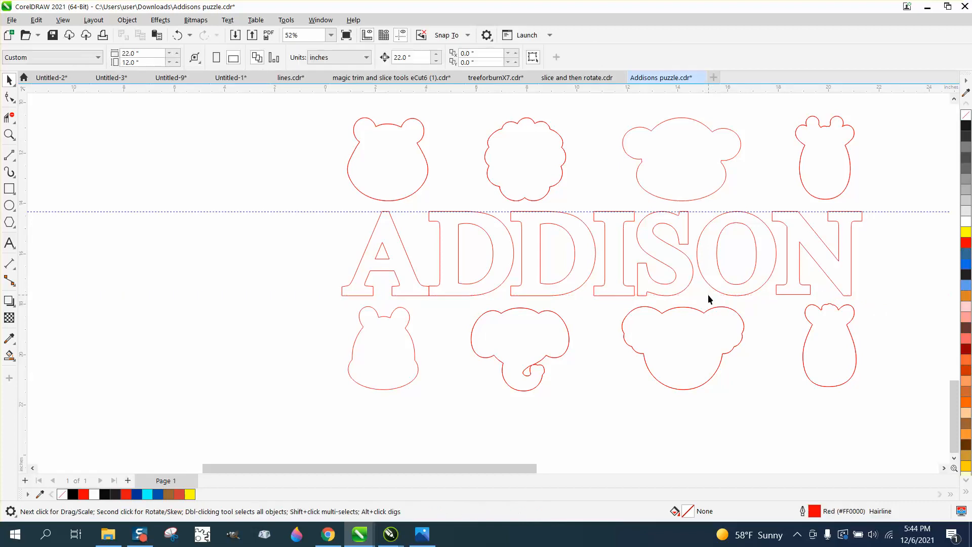
- Set the nudge distance to 0.2 inches and nudge the A outline once to the left, away from the first D
{"action": "left_click", "coordinate": [419, 287]}
{"action": "left_click", "coordinate": [253, 171]}
{"action": "left_click", "coordinate": [411, 57]}
{"action": "key", "text": "BackSpace"}
{"action": "left_click_drag", "start_coordinate": [331, 190], "coordinate": [463, 310]}
{"action": "key", "text": "Left"}
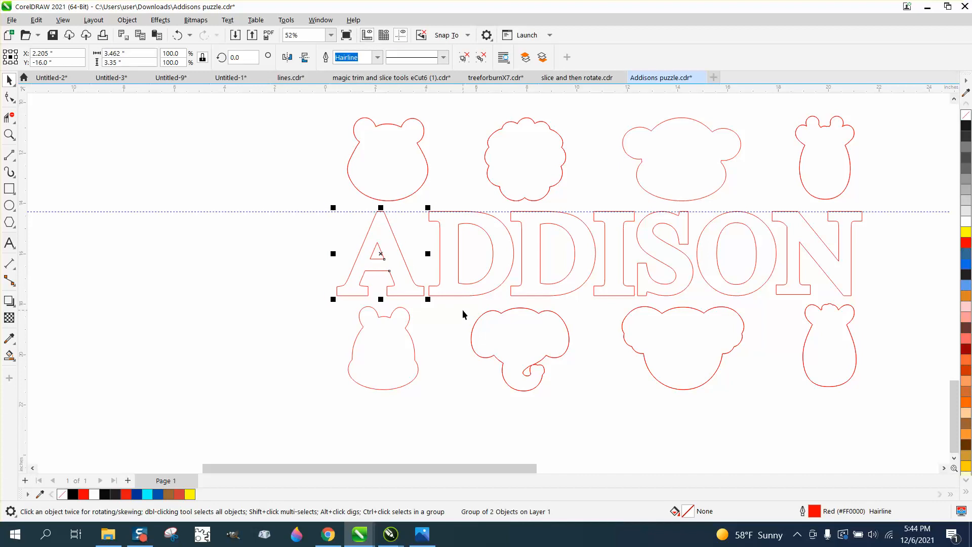
- Nudge the S, O and N outlines 0.2 inches to the right, widening the gap after the I
{"action": "left_click", "coordinate": [648, 292]}
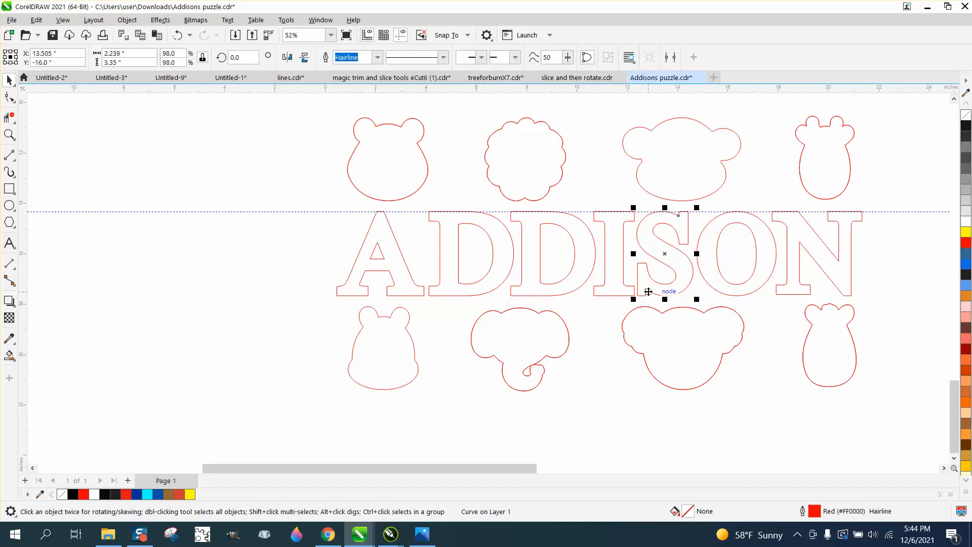
{"action": "key", "text": "Right"}
{"action": "left_click", "coordinate": [743, 293]}
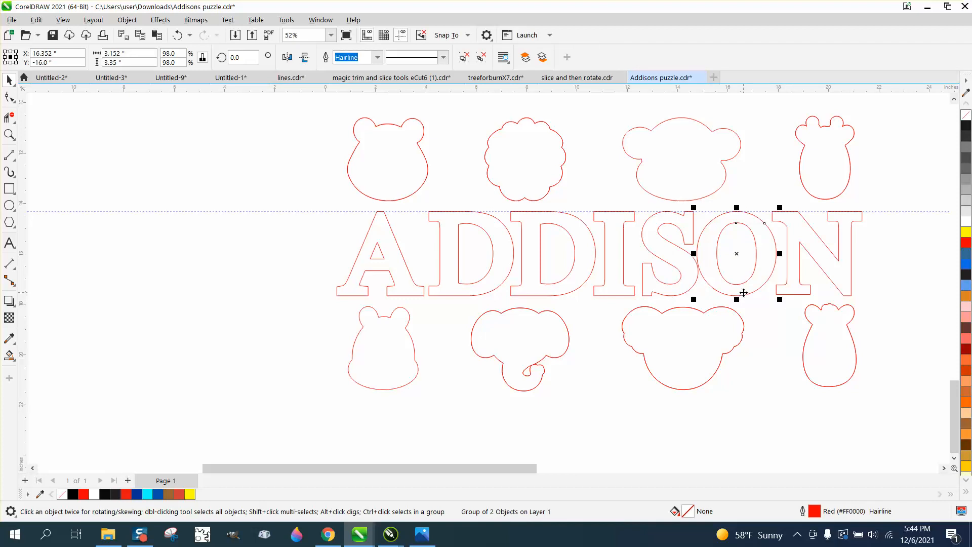
{"action": "left_click", "coordinate": [797, 293]}
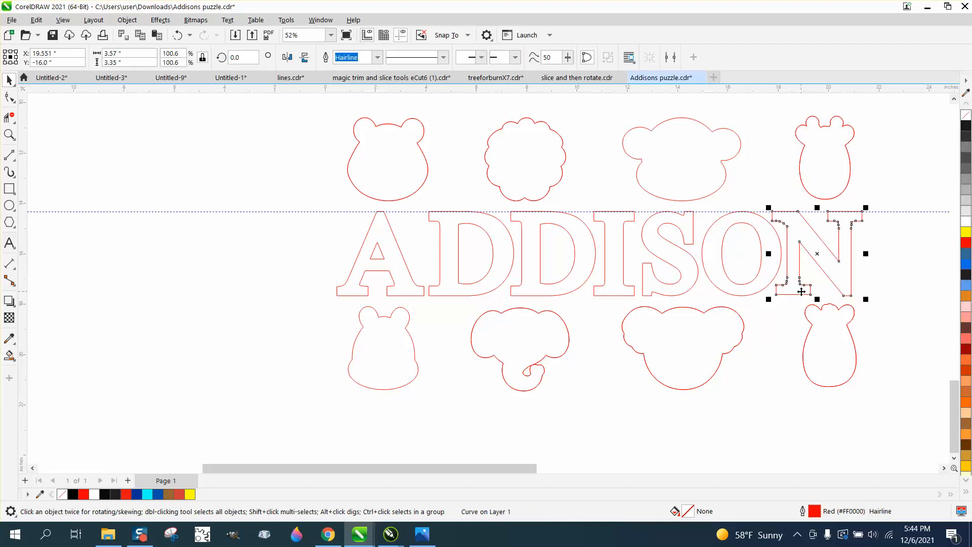
{"action": "key", "text": "Right"}
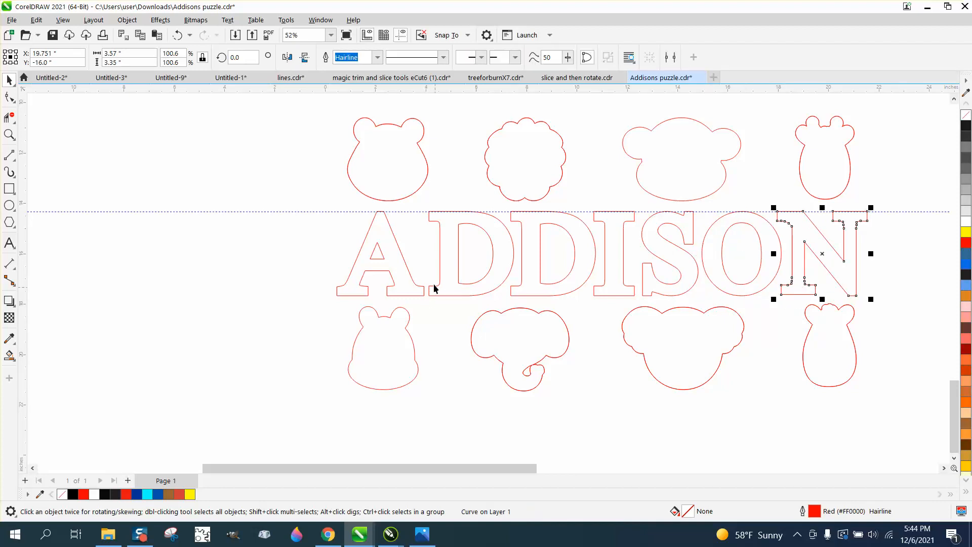
- Group the seven letter outlines of the name together
{"action": "left_click_drag", "start_coordinate": [313, 201], "coordinate": [886, 305]}
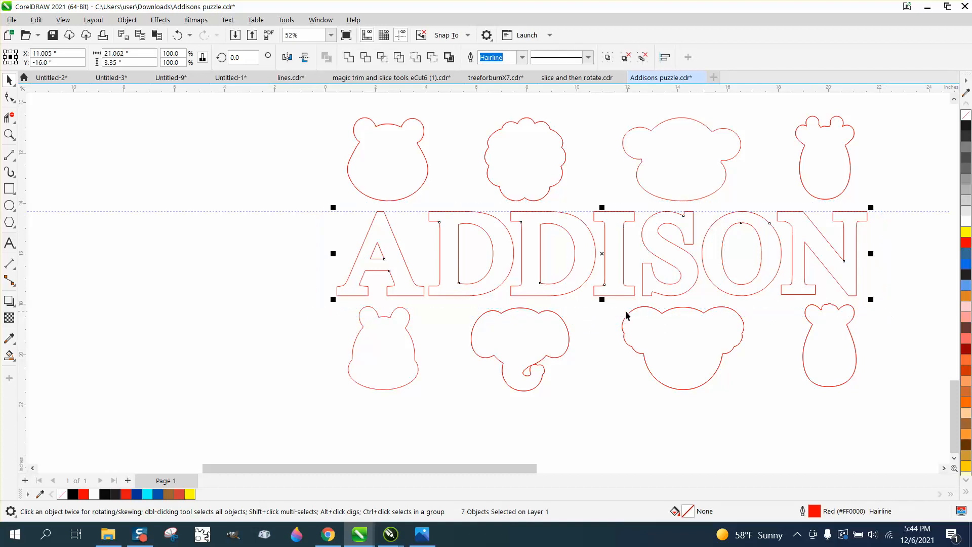
{"action": "key", "text": "ctrl+g"}
{"action": "scroll", "coordinate": [621, 308], "scroll_direction": "down", "scroll_amount": 6}
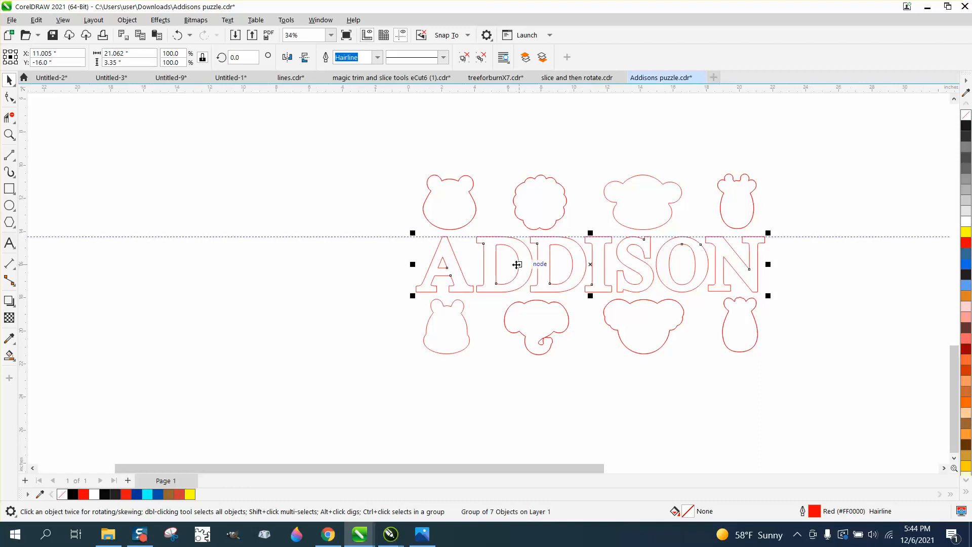
- Set the nudge distance to 22 inches and move the black engraving artwork two nudges left, off the page
{"action": "left_click_drag", "start_coordinate": [461, 112], "coordinate": [649, 182]}
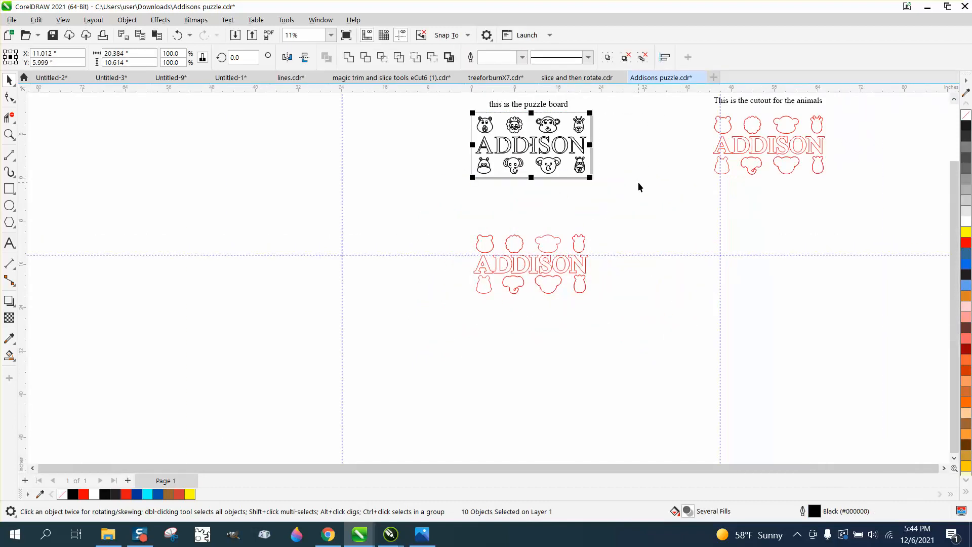
{"action": "left_click", "coordinate": [628, 177]}
{"action": "left_click_drag", "start_coordinate": [400, 58], "coordinate": [368, 58]}
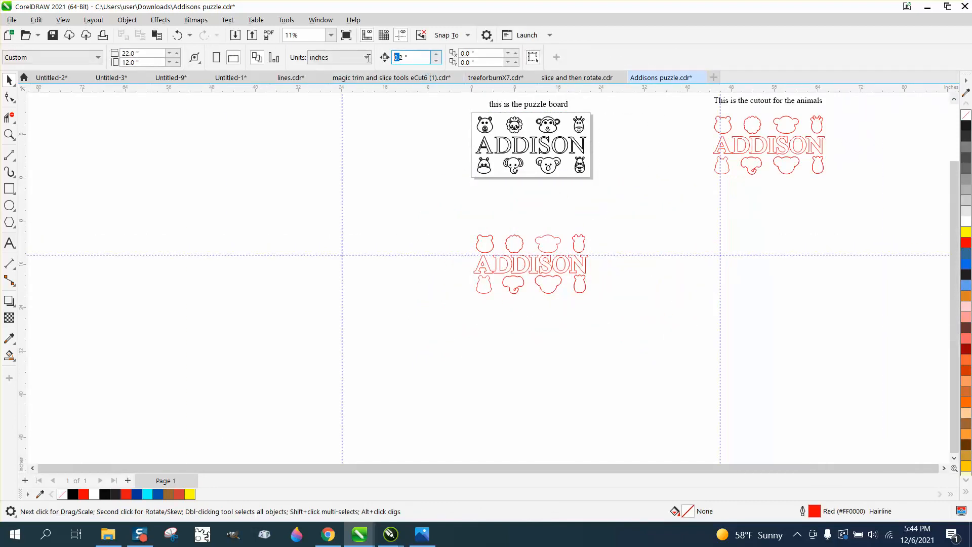
{"action": "left_click_drag", "start_coordinate": [435, 61], "coordinate": [351, 59]}
{"action": "type", "text": "22."}
{"action": "key", "text": "Return"}
{"action": "left_click", "coordinate": [563, 161]}
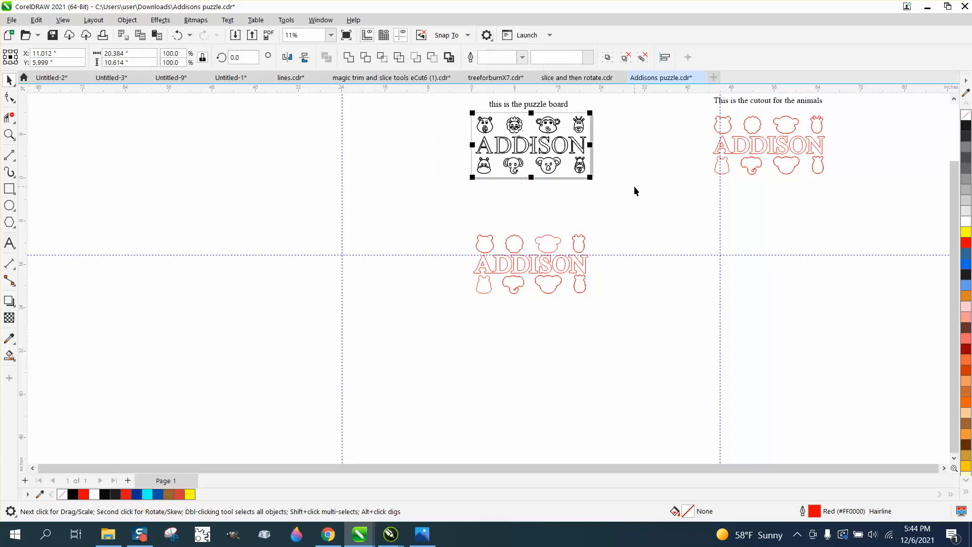
{"action": "key", "text": "Left"}
{"action": "key", "text": "Left"}
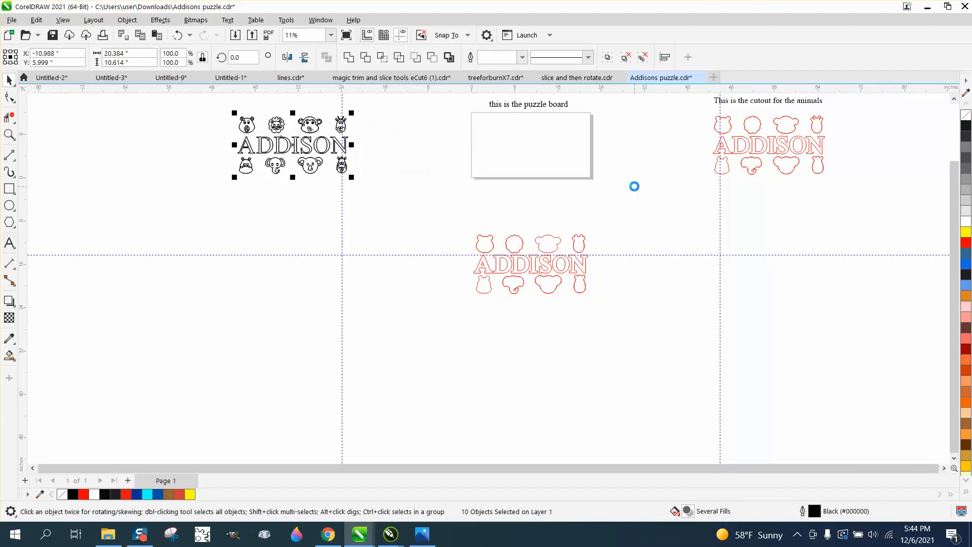
- Group the red animal and letter cut outlines and move the group 22 inches up onto the page
{"action": "left_click_drag", "start_coordinate": [421, 222], "coordinate": [679, 333]}
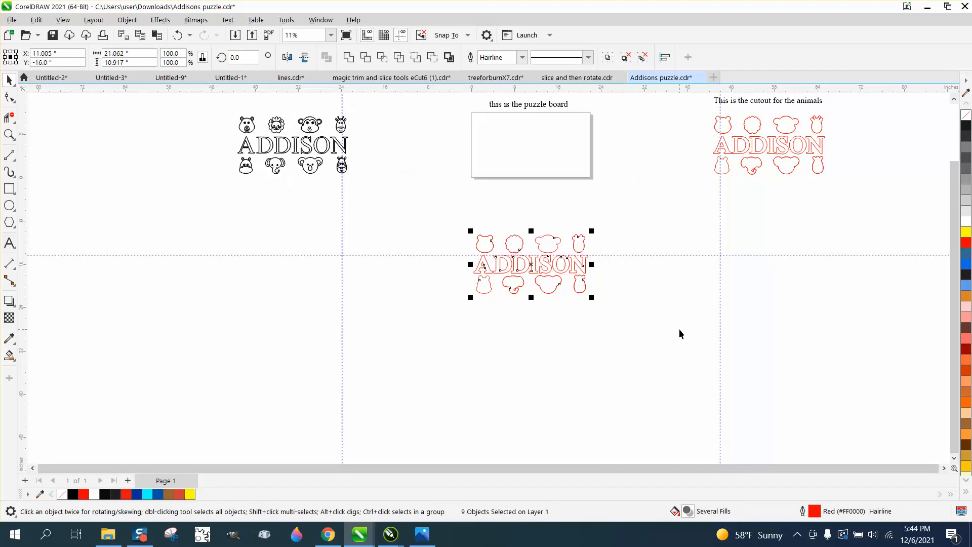
{"action": "key", "text": "ctrl+g"}
{"action": "key", "text": "Up"}
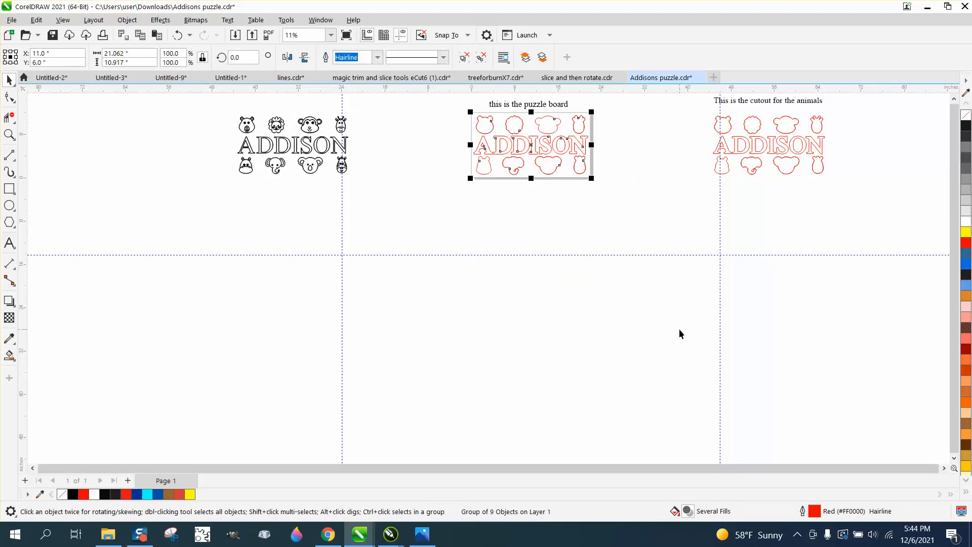
- Examine how the grouped red cut outlines fit within the puzzle board page
{"action": "left_click", "coordinate": [9, 134]}
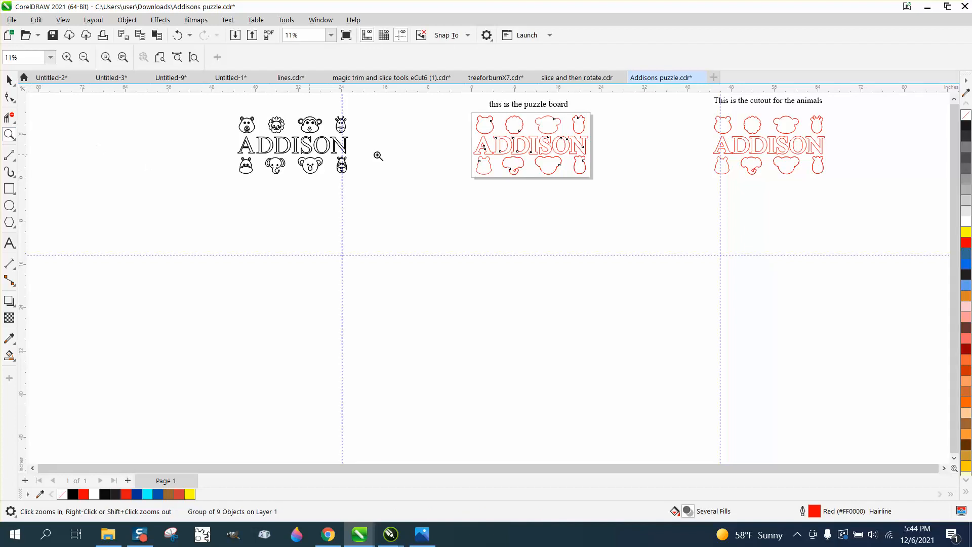
{"action": "left_click", "coordinate": [573, 192]}
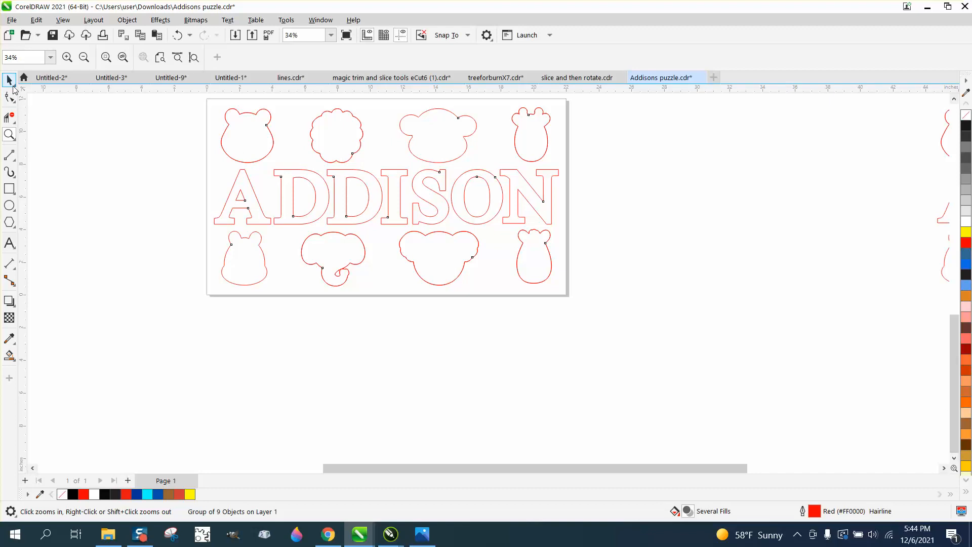
{"action": "left_click", "coordinate": [10, 79]}
{"action": "left_click", "coordinate": [144, 129]}
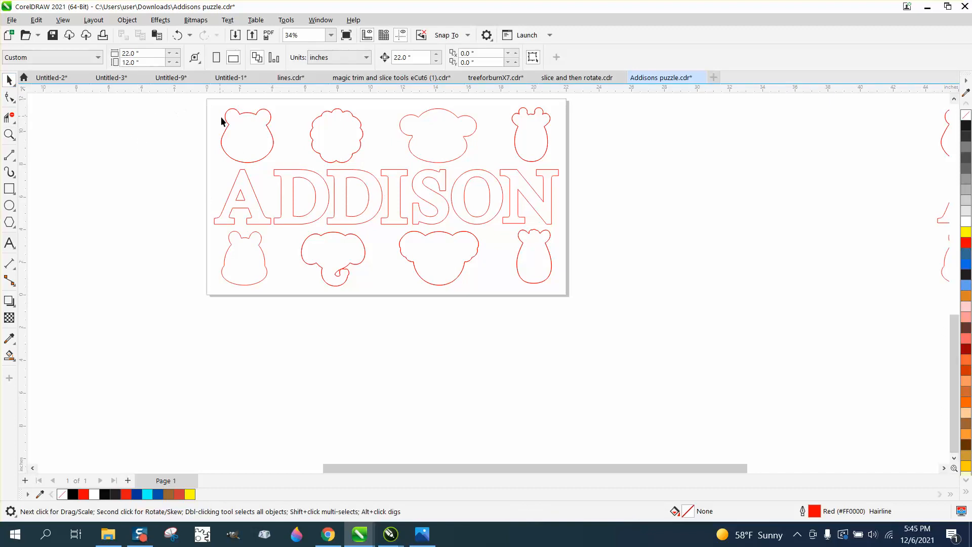
{"action": "left_click", "coordinate": [229, 131]}
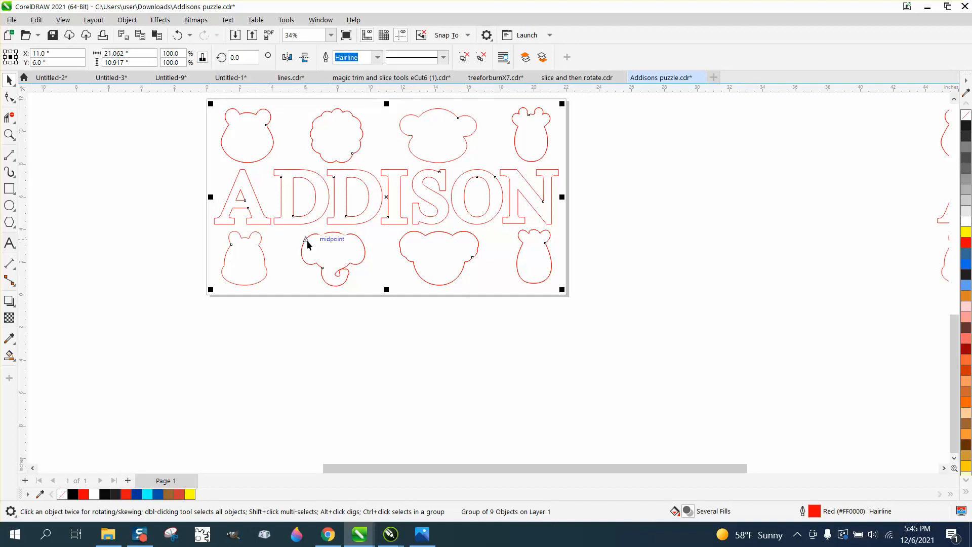
{"action": "scroll", "coordinate": [308, 245], "scroll_direction": "down", "scroll_amount": 5}
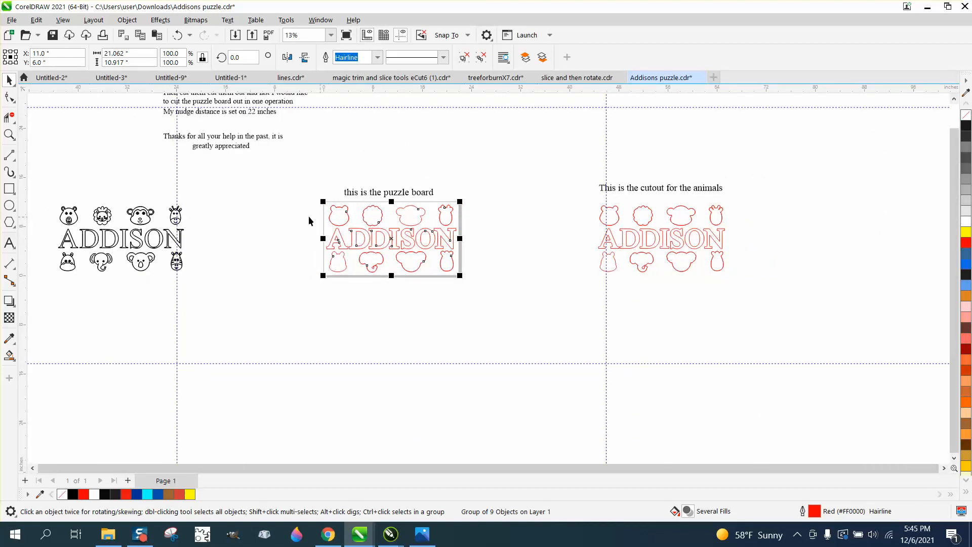
- Group the black engraving artwork and move it two 22-inch nudges right, back over the red cut outlines
{"action": "left_click", "coordinate": [177, 218]}
{"action": "left_click_drag", "start_coordinate": [47, 200], "coordinate": [238, 287]}
{"action": "key", "text": "Right"}
{"action": "key", "text": "Right"}
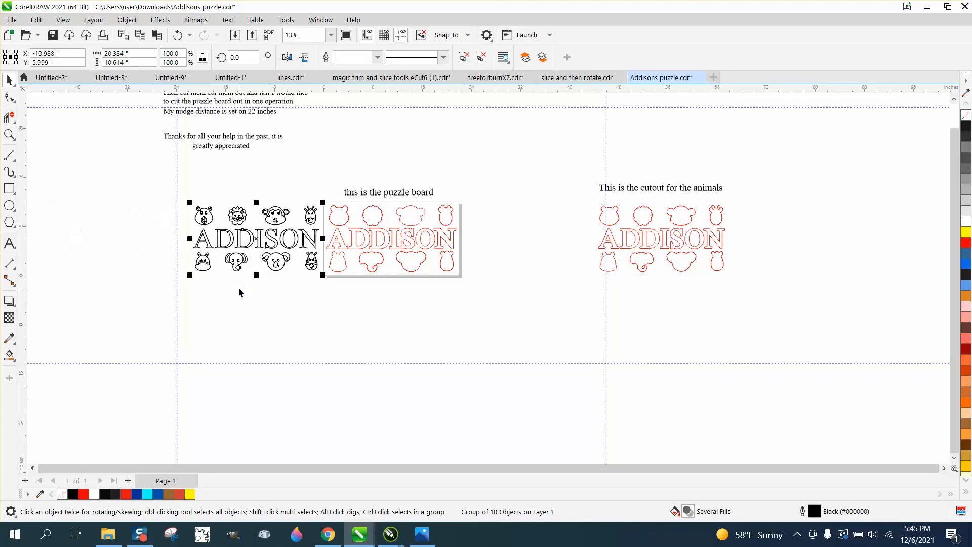
- Inspect how the animal faces and letters of the engraving artwork sit inside their red cut outlines
{"action": "left_click", "coordinate": [9, 135]}
{"action": "left_click", "coordinate": [334, 207]}
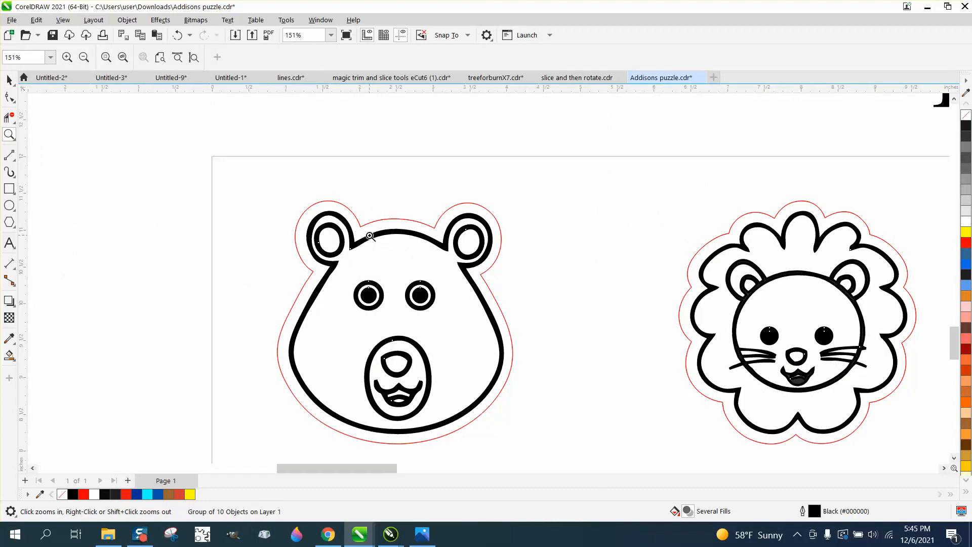
{"action": "scroll", "coordinate": [370, 235], "scroll_direction": "down", "scroll_amount": 1}
{"action": "scroll", "coordinate": [369, 236], "scroll_direction": "down", "scroll_amount": 1}
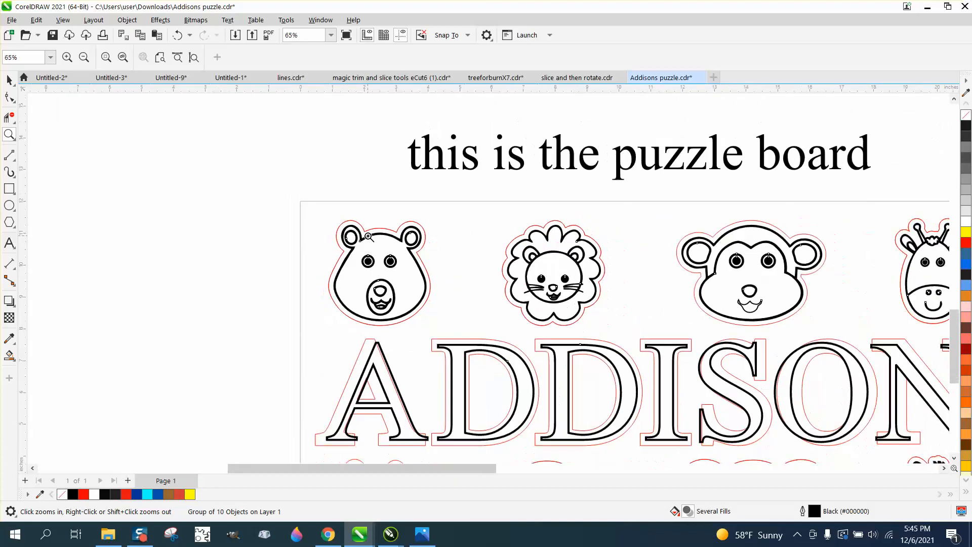
{"action": "scroll", "coordinate": [395, 380], "scroll_direction": "down", "scroll_amount": 1}
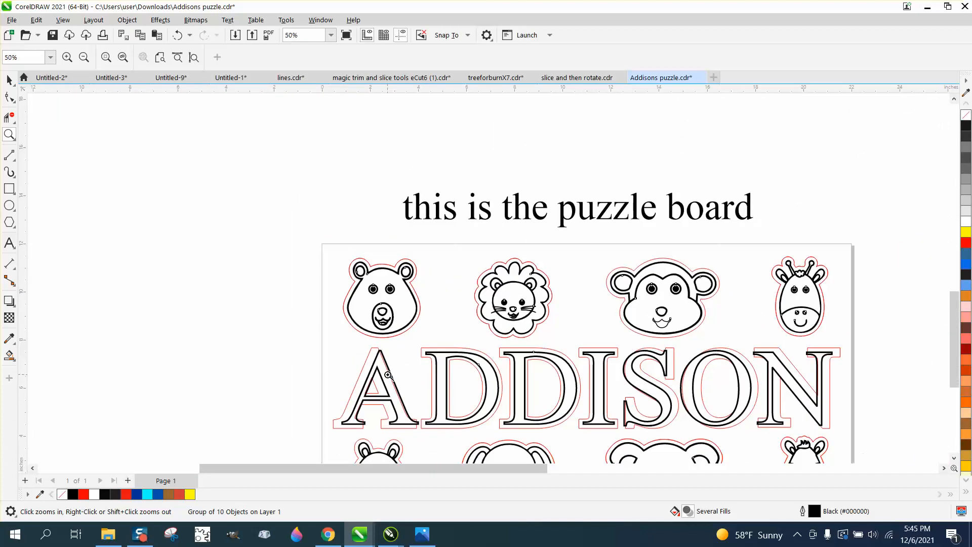
- Move the engraving artwork 22 inches left off the page and select the red cut outline group
{"action": "left_click", "coordinate": [9, 80]}
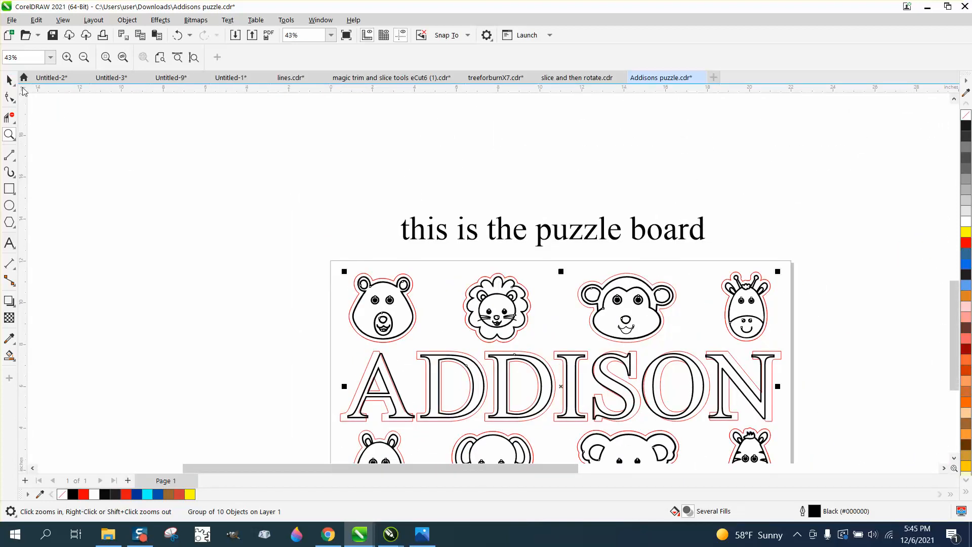
{"action": "scroll", "coordinate": [418, 283], "scroll_direction": "down", "scroll_amount": 1}
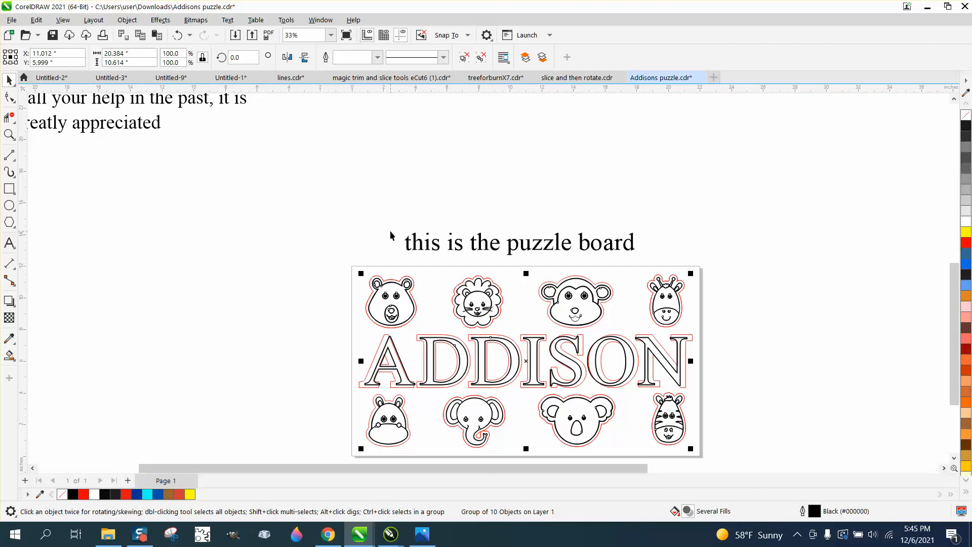
{"action": "key", "text": "Left"}
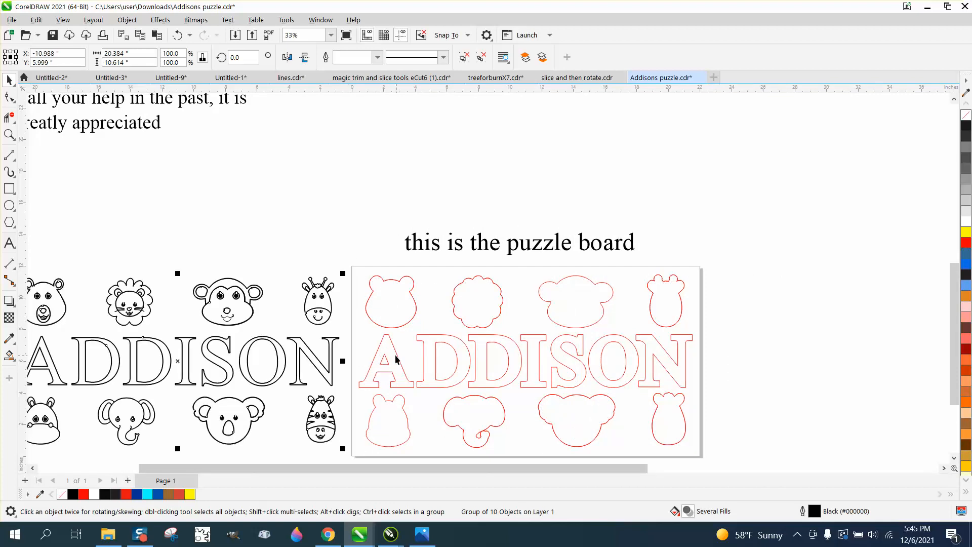
{"action": "left_click", "coordinate": [398, 327]}
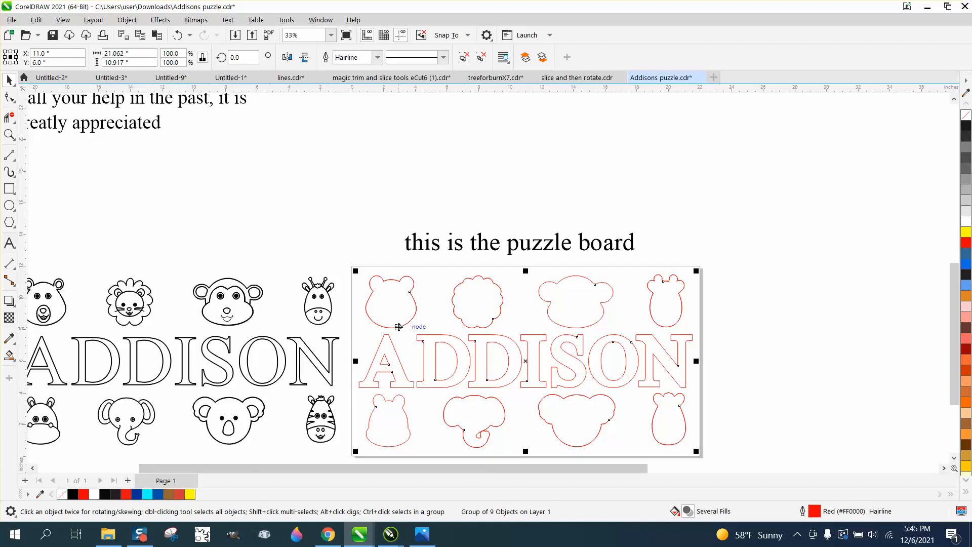
- Move the red cut outline group 22 inches right off the page, and move the black engraving artwork 22 inches right onto it
{"action": "key", "text": "Right"}
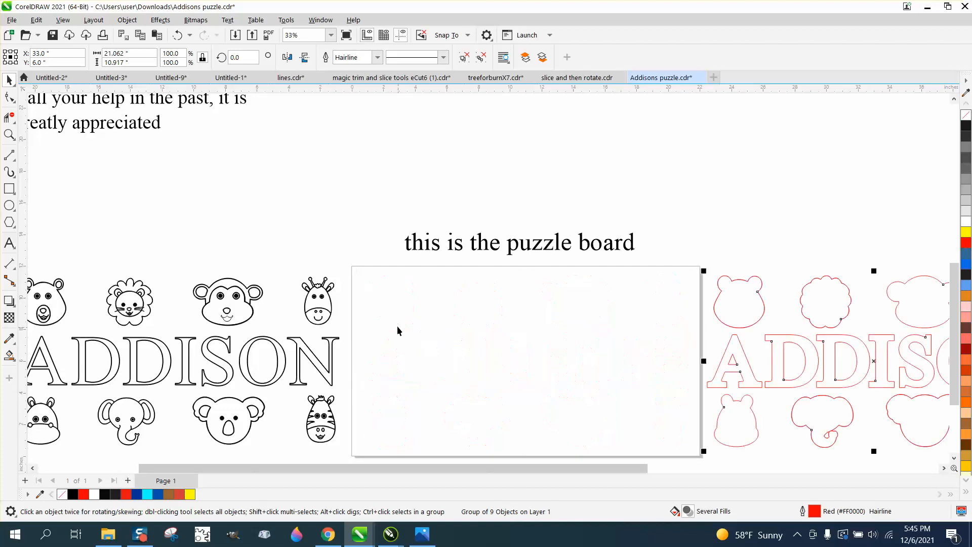
{"action": "left_click", "coordinate": [315, 300]}
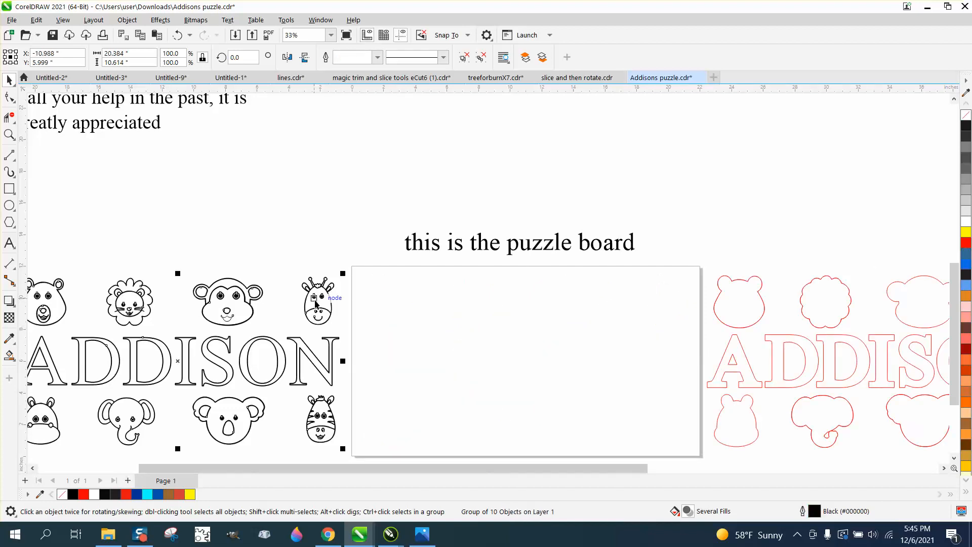
{"action": "key", "text": "Right"}
{"action": "left_click", "coordinate": [333, 288]}
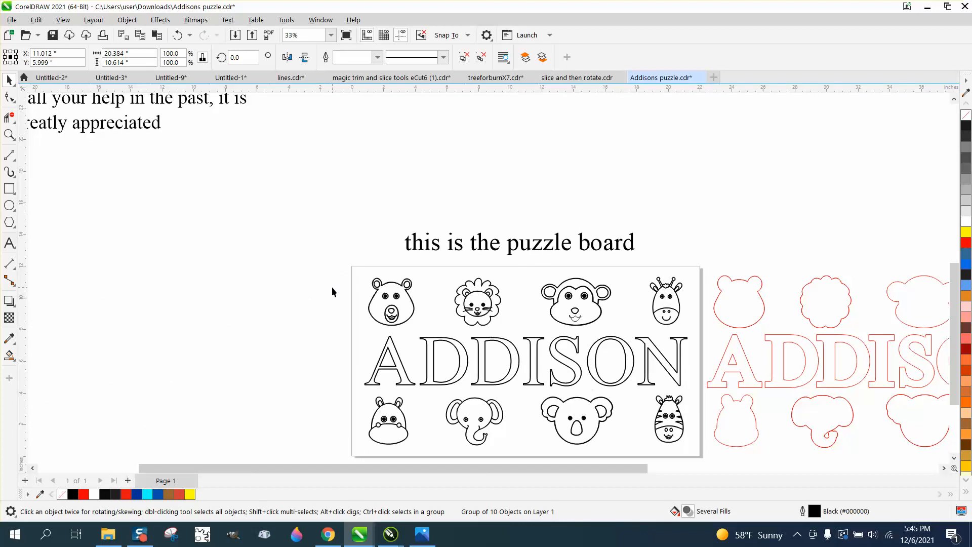
- Ungroup the black engraving artwork on the page into separate animal faces and lettering
{"action": "left_click", "coordinate": [408, 297]}
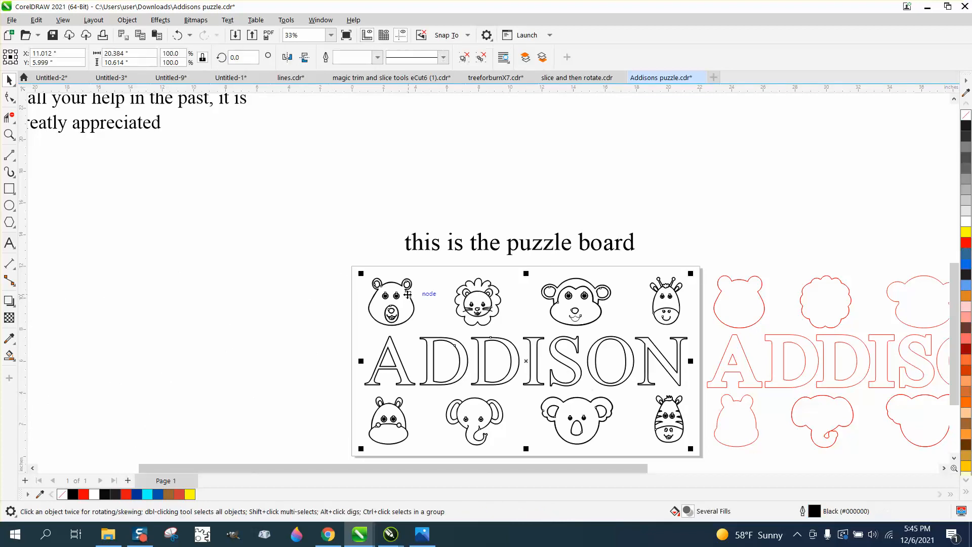
{"action": "left_click", "coordinate": [129, 21]}
{"action": "mouse_move", "coordinate": [167, 219]}
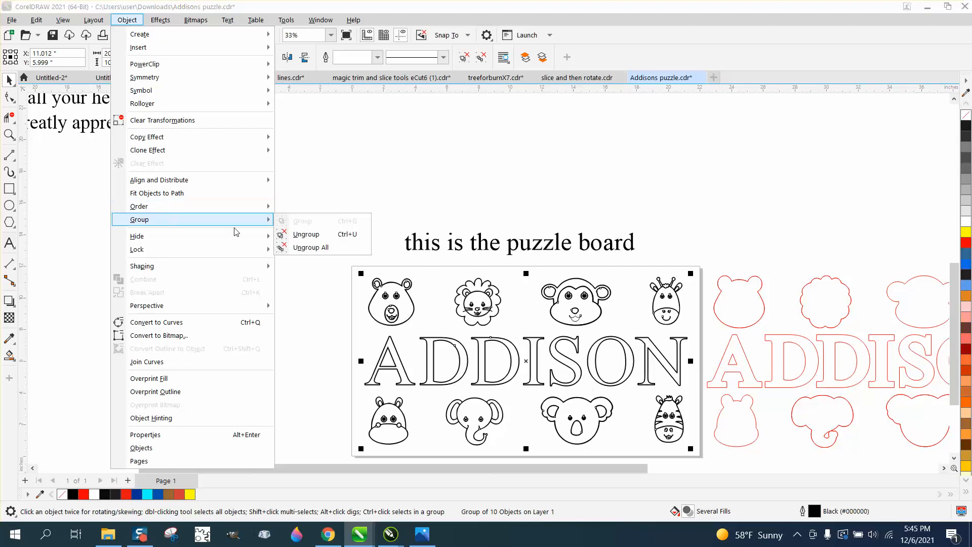
{"action": "left_click", "coordinate": [310, 235]}
{"action": "left_click", "coordinate": [363, 283]}
- Create a Boundary outline around the bear face and inspect how it follows the bear's outer edge
{"action": "left_click", "coordinate": [384, 297]}
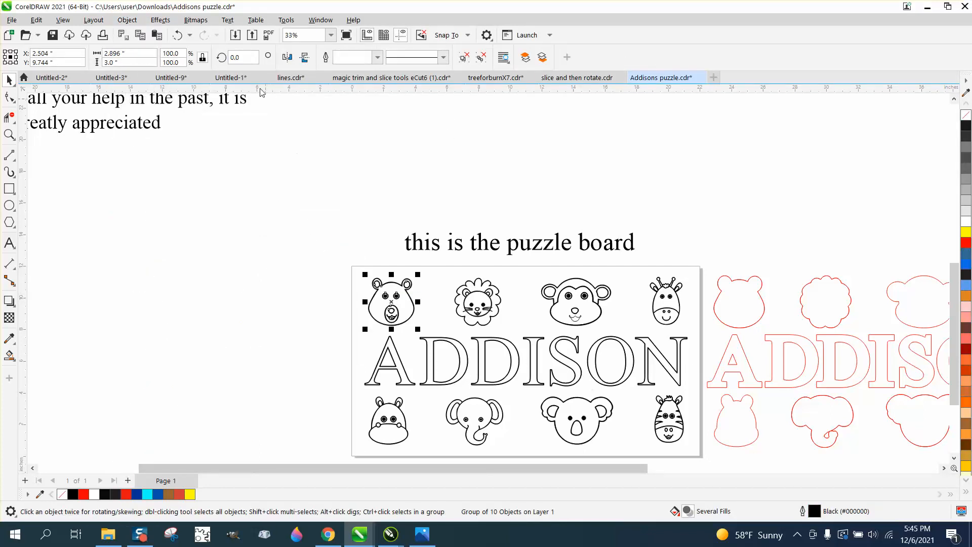
{"action": "left_click", "coordinate": [165, 22]}
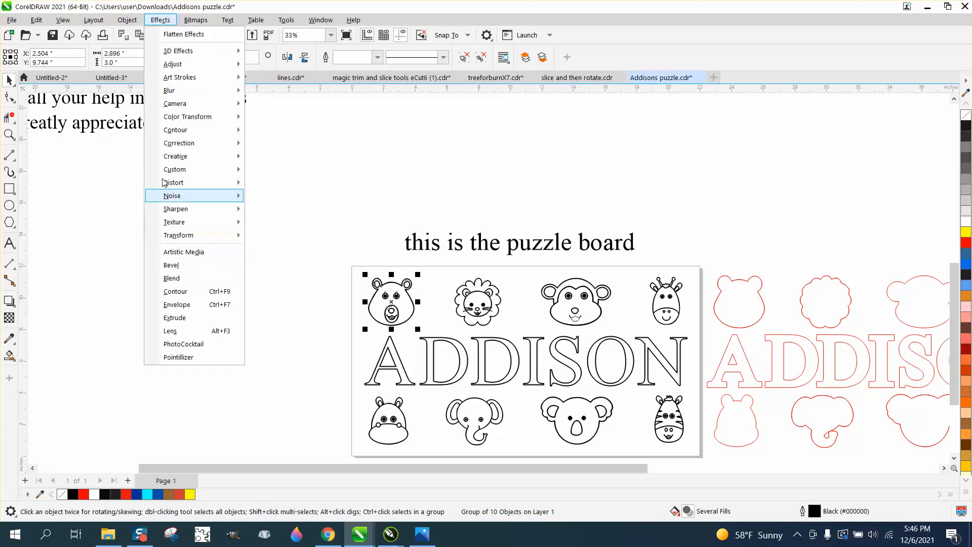
{"action": "mouse_move", "coordinate": [127, 20]}
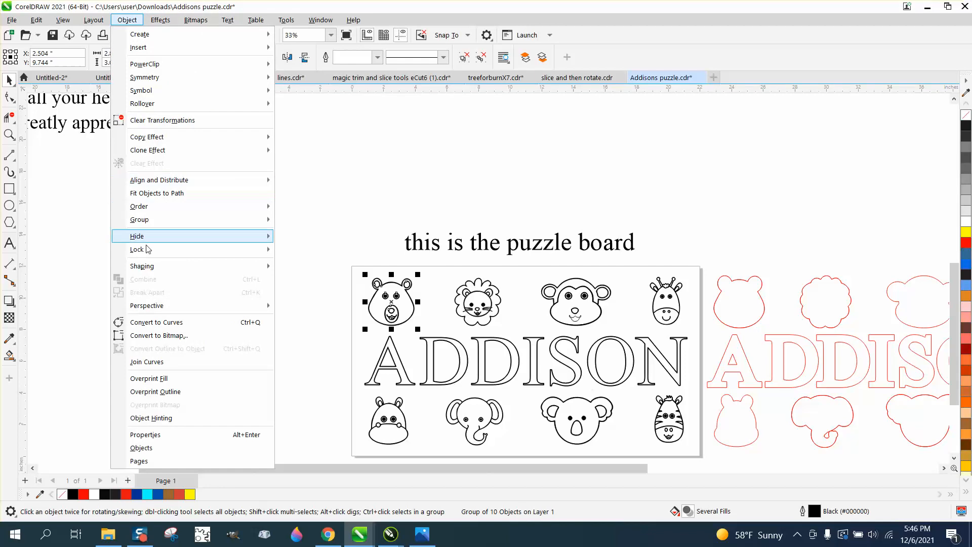
{"action": "mouse_move", "coordinate": [149, 268]}
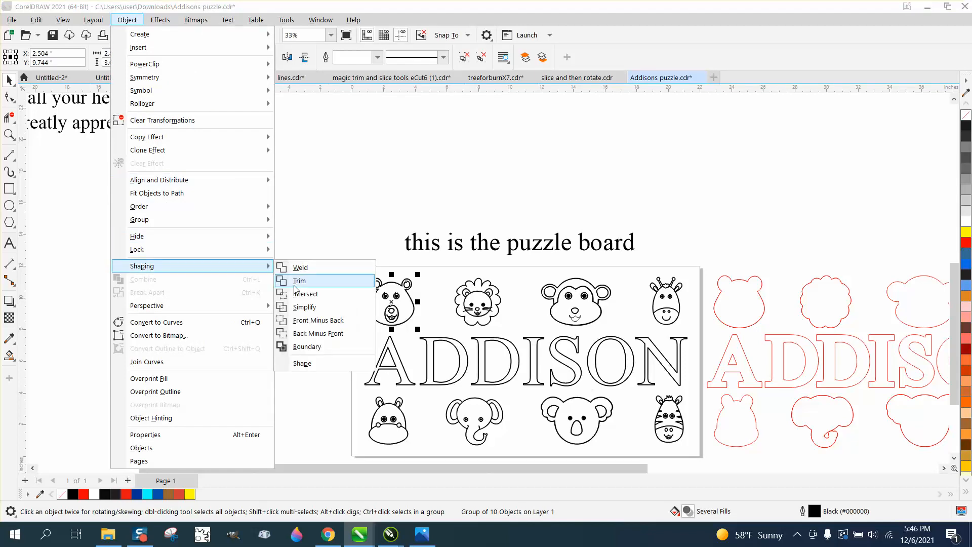
{"action": "left_click", "coordinate": [307, 346]}
{"action": "left_click", "coordinate": [9, 135]}
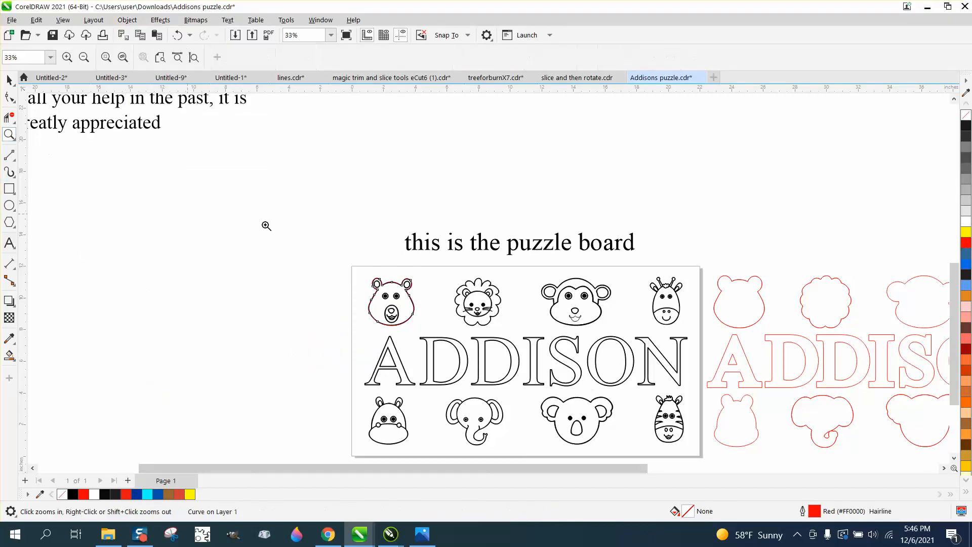
{"action": "left_click_drag", "start_coordinate": [348, 275], "coordinate": [441, 331]}
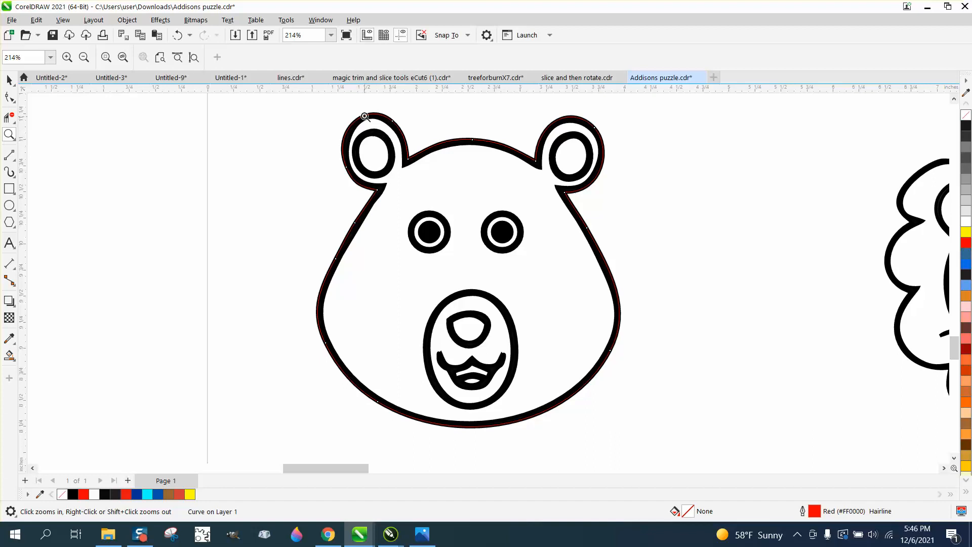
{"action": "left_click_drag", "start_coordinate": [359, 104], "coordinate": [436, 167]}
{"action": "scroll", "coordinate": [372, 161], "scroll_direction": "down", "scroll_amount": 10}
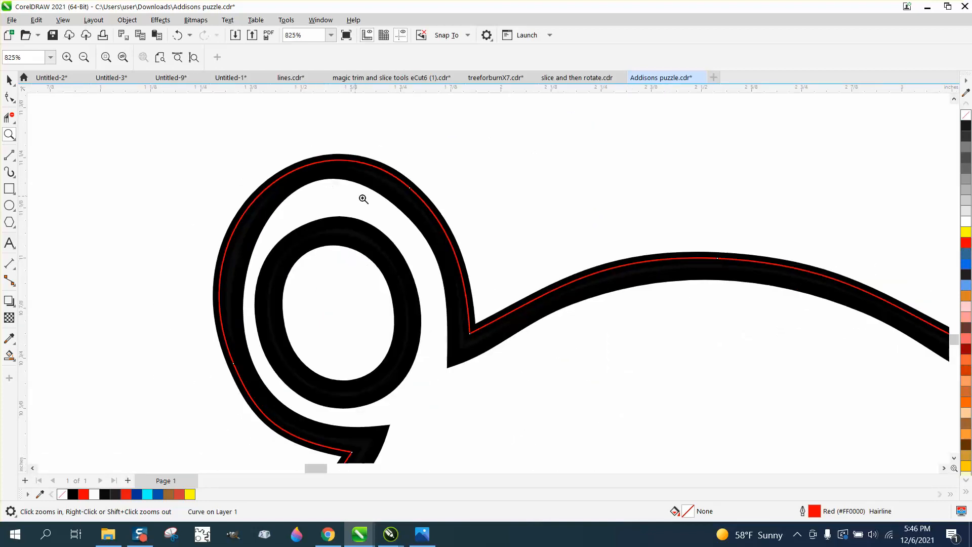
- Create a Boundary outline around the lion face
{"action": "left_click", "coordinate": [9, 80]}
{"action": "left_click", "coordinate": [584, 201]}
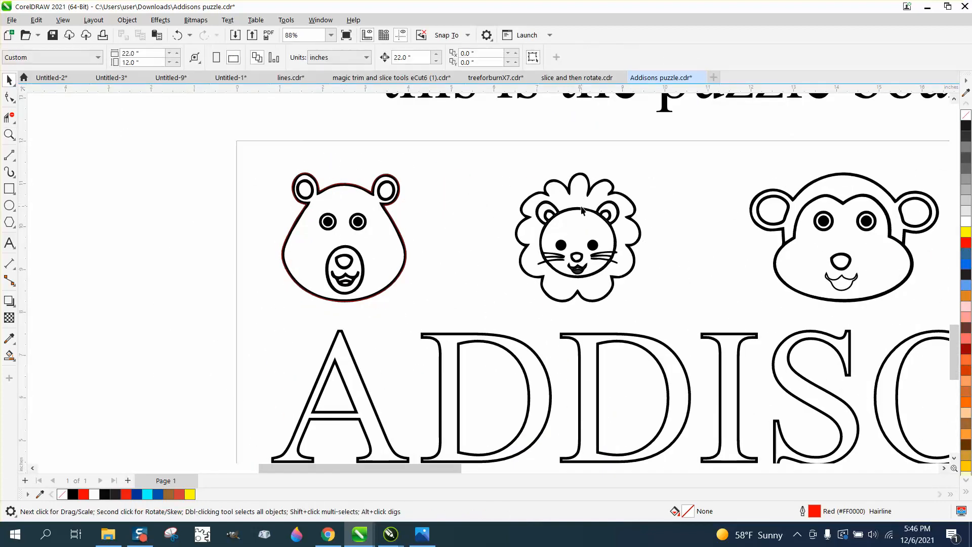
{"action": "left_click", "coordinate": [583, 209]}
{"action": "left_click", "coordinate": [127, 20]}
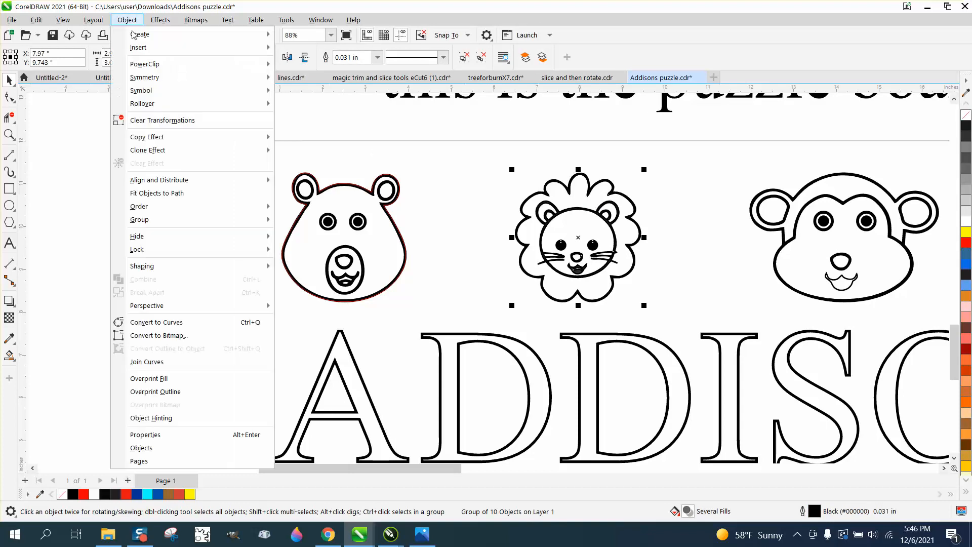
{"action": "mouse_move", "coordinate": [182, 265]}
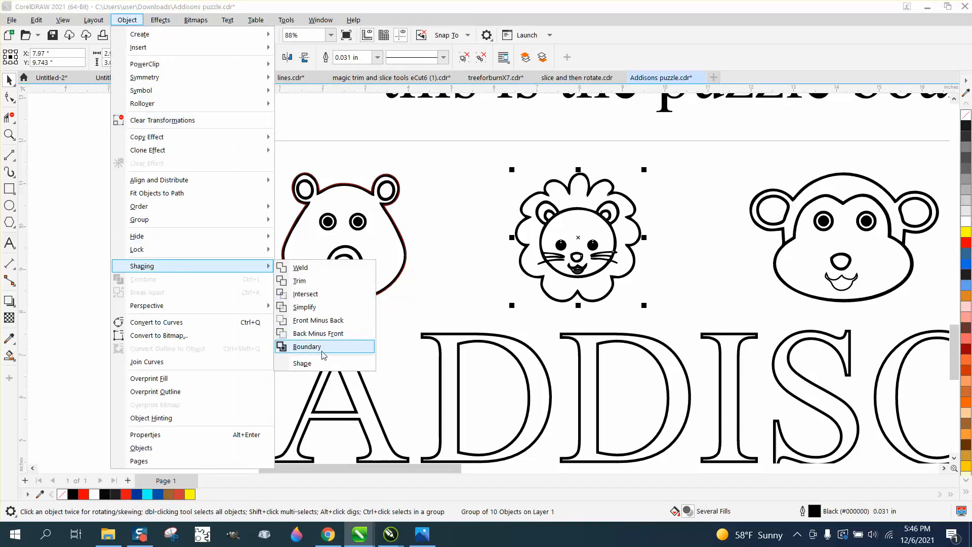
{"action": "left_click", "coordinate": [308, 346]}
- Create a Boundary outline around the monkey face with the Shaping command
{"action": "left_click", "coordinate": [873, 275]}
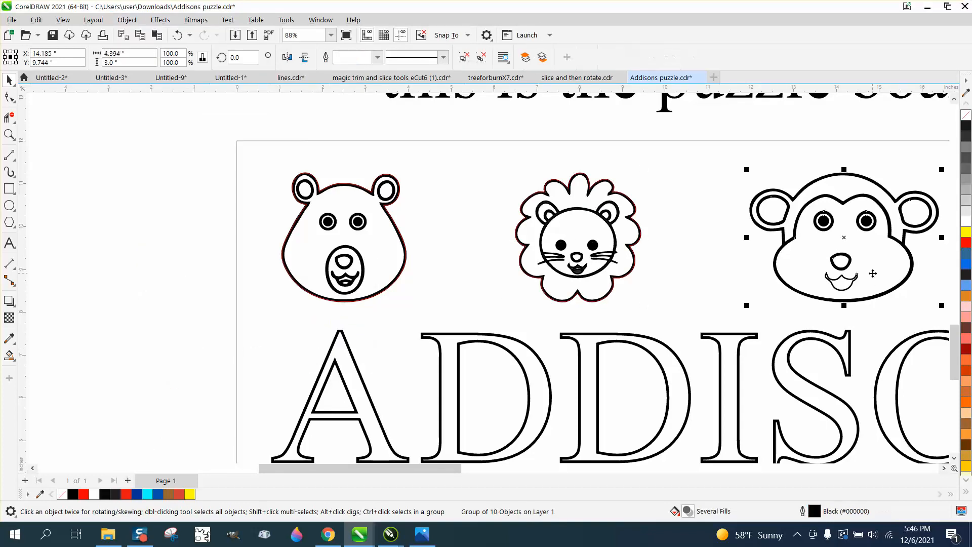
{"action": "left_click", "coordinate": [127, 19]}
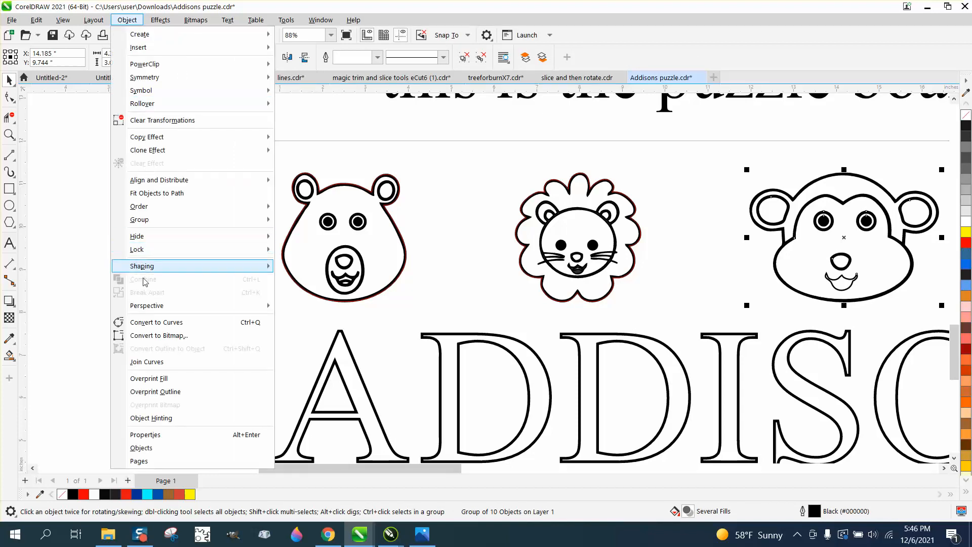
{"action": "mouse_move", "coordinate": [157, 267]}
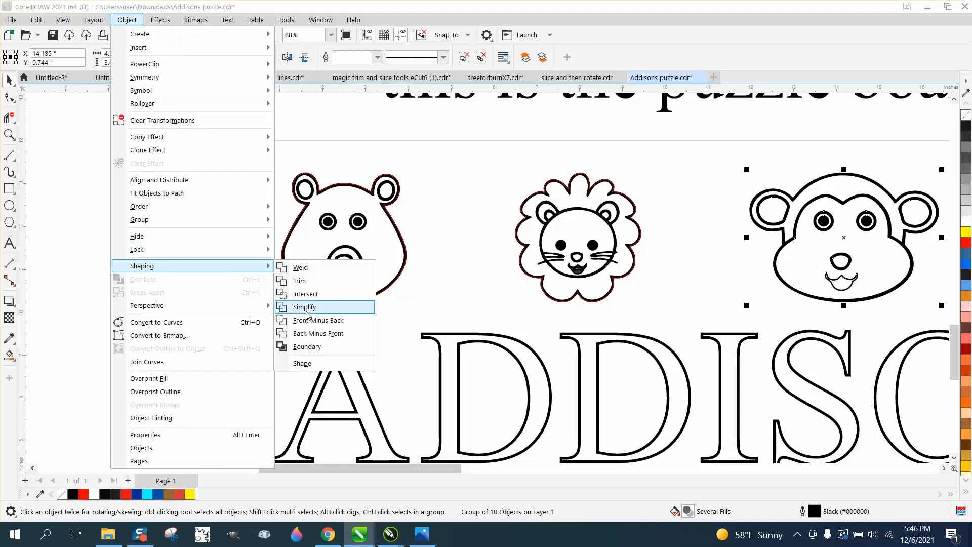
{"action": "left_click", "coordinate": [304, 347]}
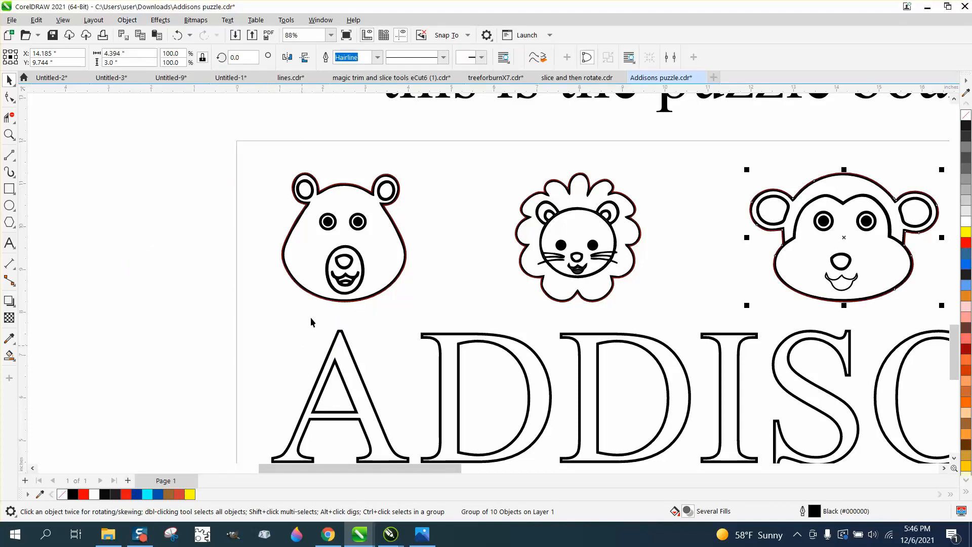
- Open the Shape docker, set its operation to Boundary, and deselect the monkey's outline
{"action": "left_click", "coordinate": [321, 19]}
{"action": "mouse_move", "coordinate": [384, 177]}
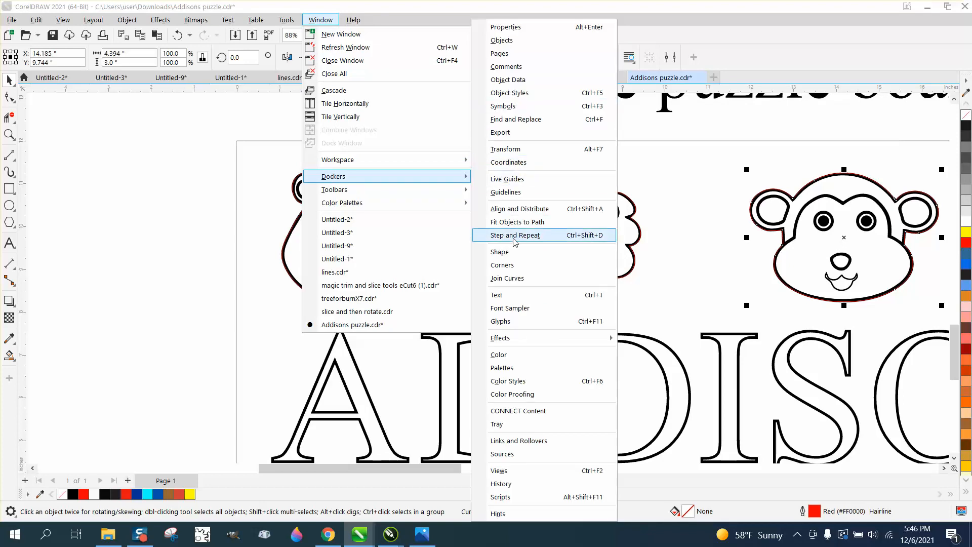
{"action": "left_click", "coordinate": [502, 251]}
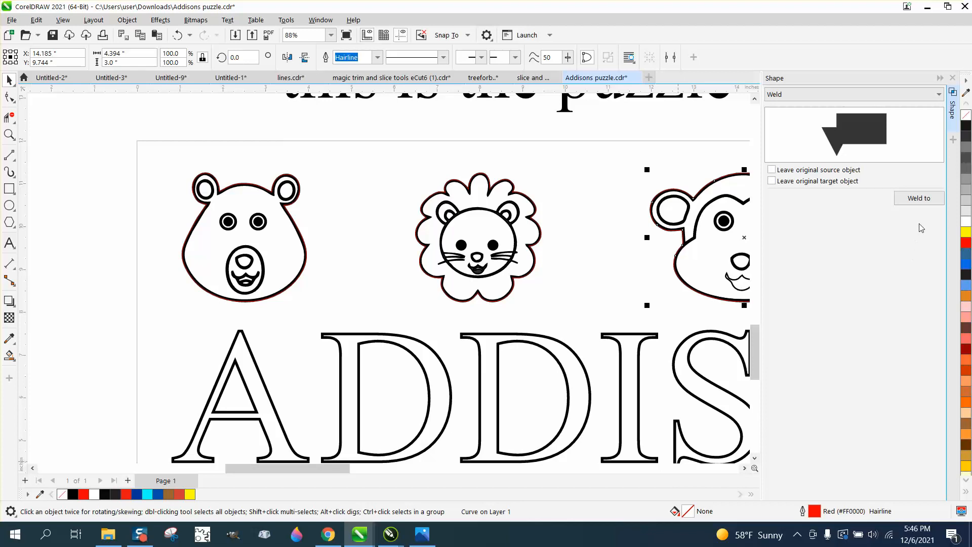
{"action": "left_click", "coordinate": [821, 94]}
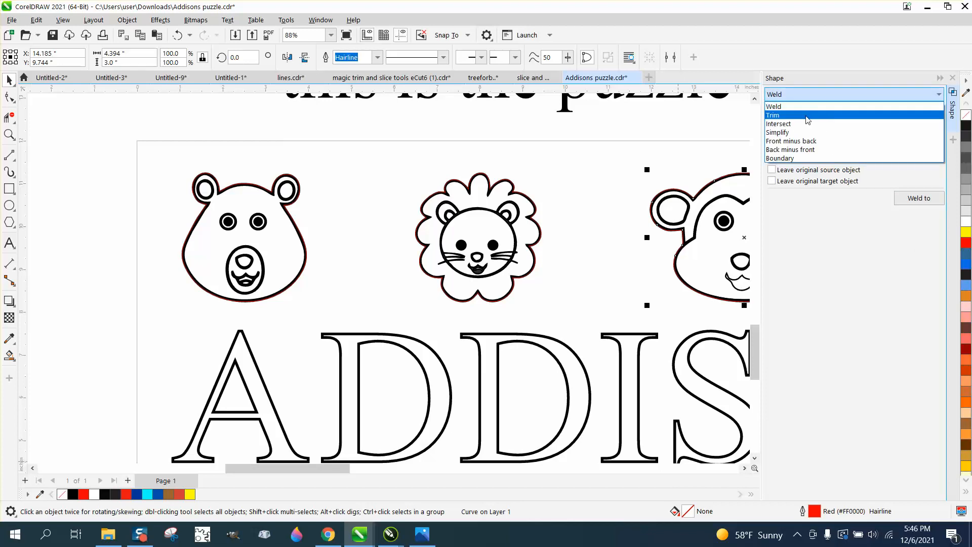
{"action": "left_click", "coordinate": [782, 158]}
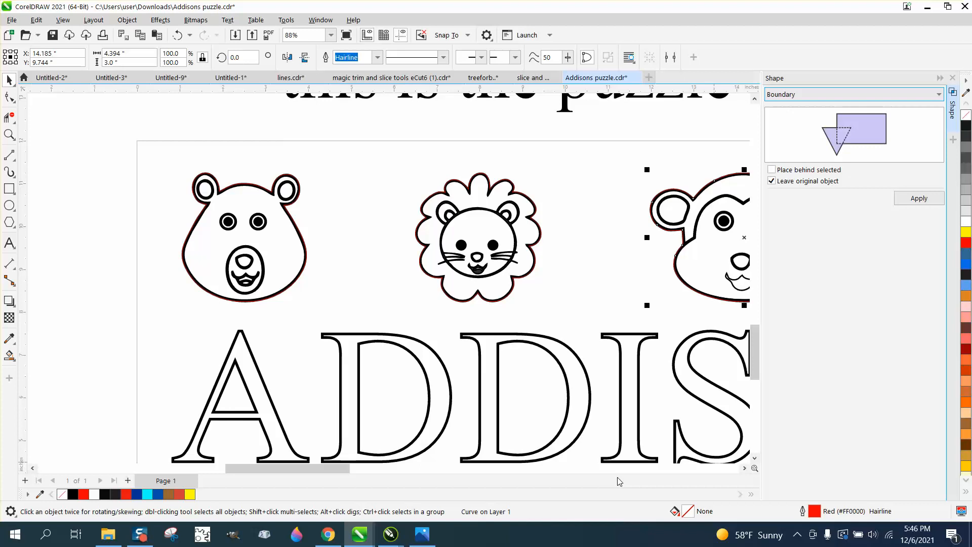
{"action": "left_click", "coordinate": [426, 302]}
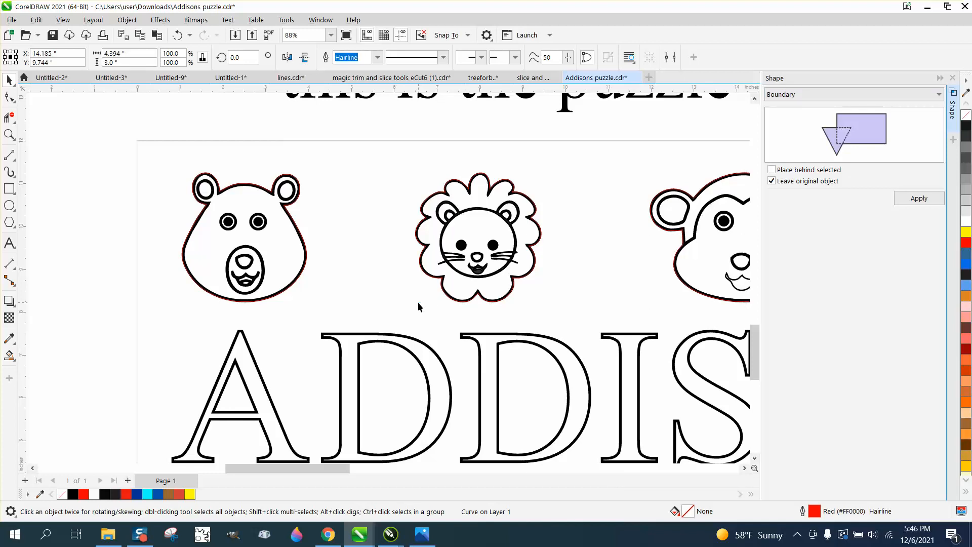
- Apply the Boundary operation to the giraffe face in the page's upper row
{"action": "scroll", "coordinate": [421, 305], "scroll_direction": "down", "scroll_amount": 3}
{"action": "left_click_drag", "start_coordinate": [361, 471], "coordinate": [439, 471]}
{"action": "left_click", "coordinate": [500, 290]}
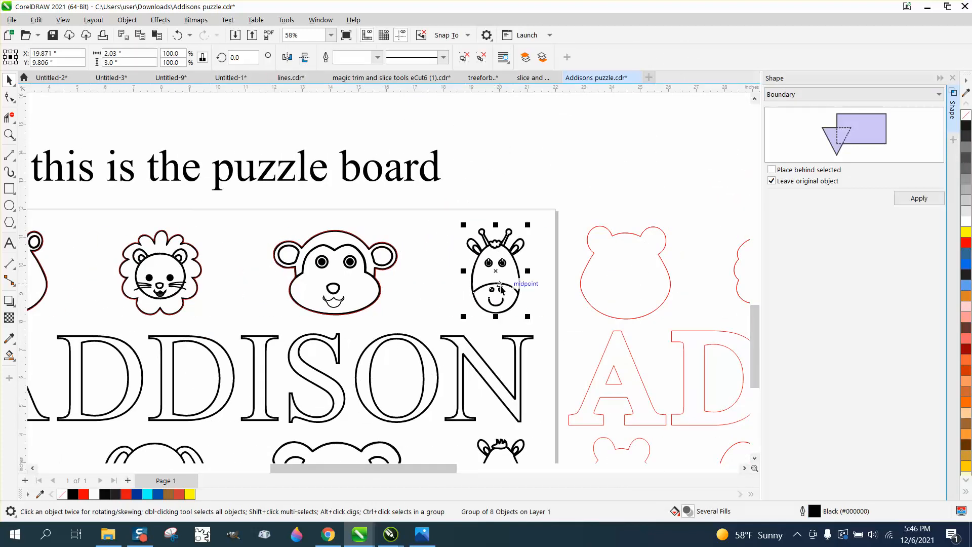
{"action": "left_click", "coordinate": [919, 199]}
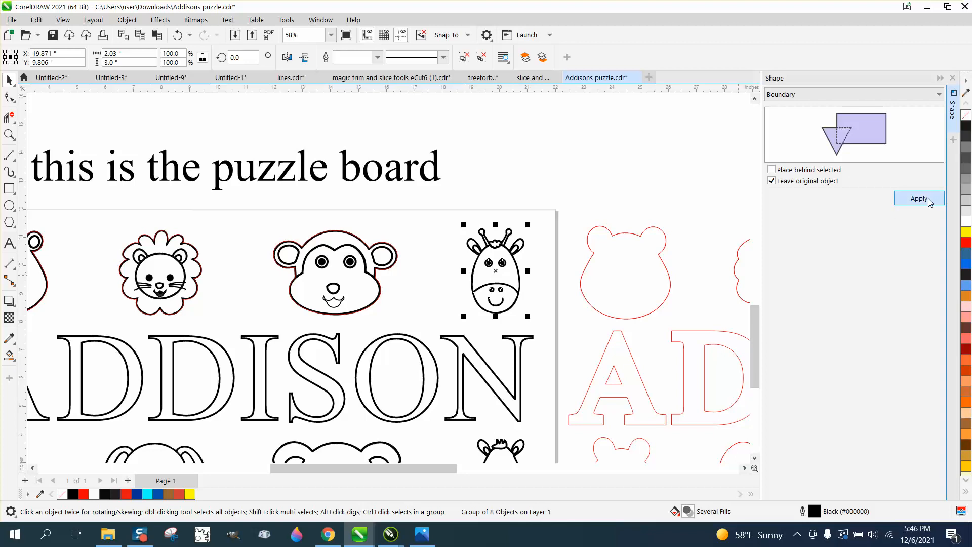
- Apply the Boundary operation to the name lettering and inspect the outline along the top of the letter I
{"action": "left_click", "coordinate": [520, 381]}
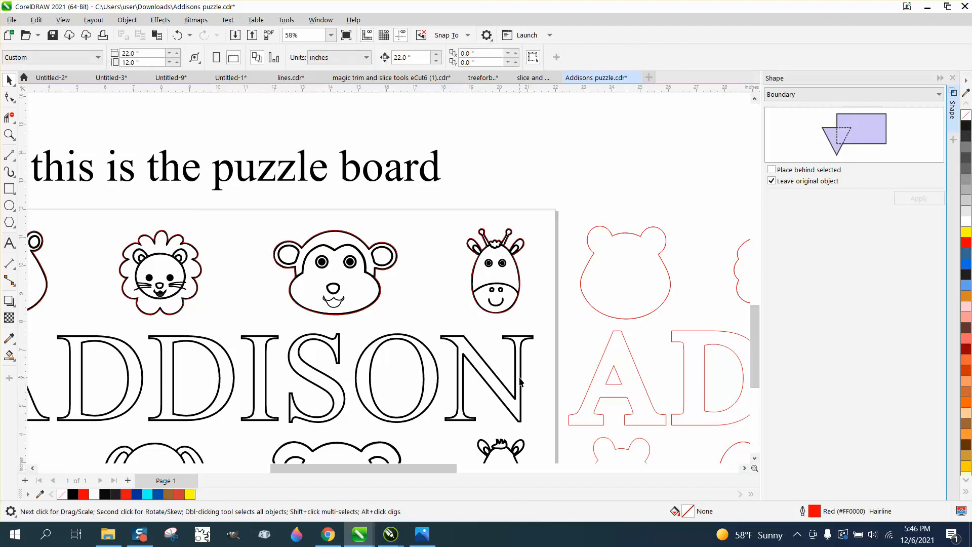
{"action": "left_click", "coordinate": [519, 380]}
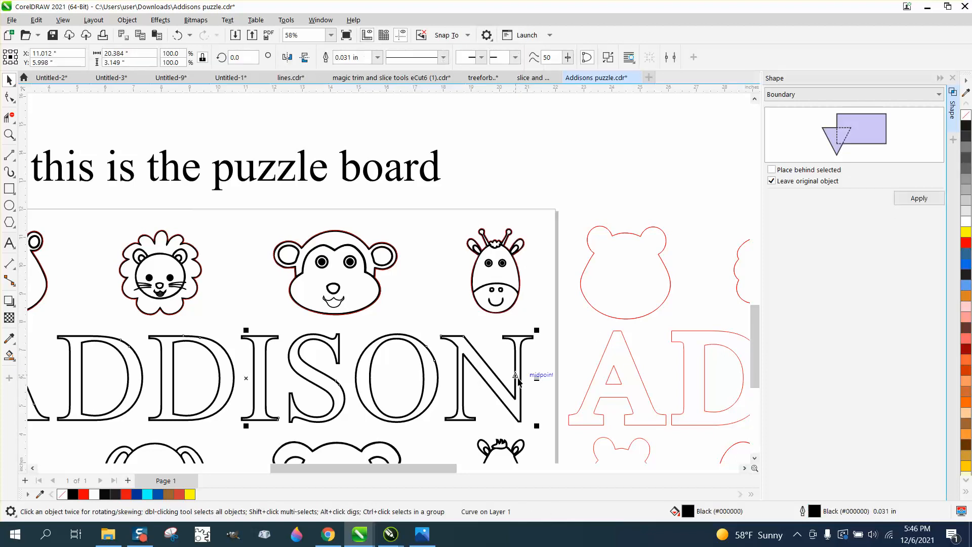
{"action": "left_click", "coordinate": [919, 199]}
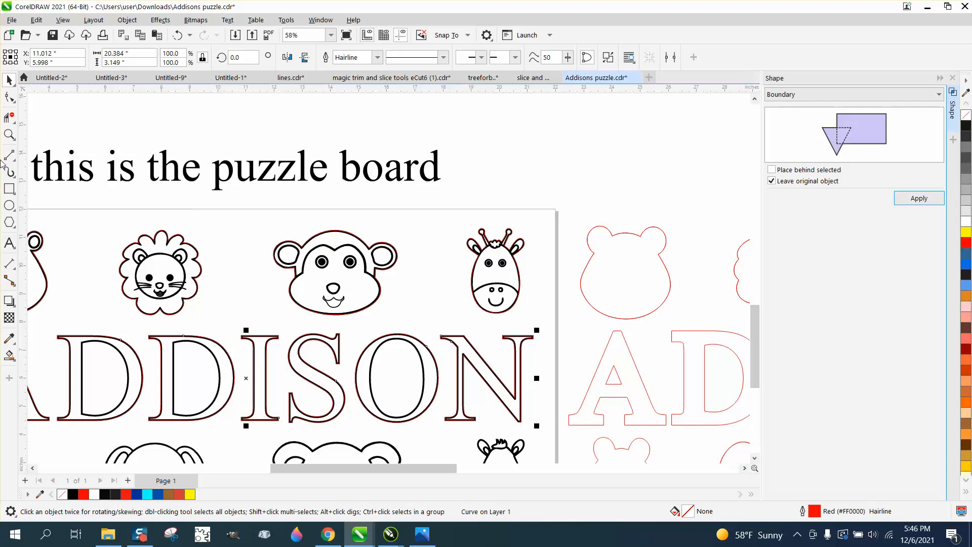
{"action": "left_click", "coordinate": [9, 134]}
{"action": "left_click_drag", "start_coordinate": [248, 330], "coordinate": [289, 352]}
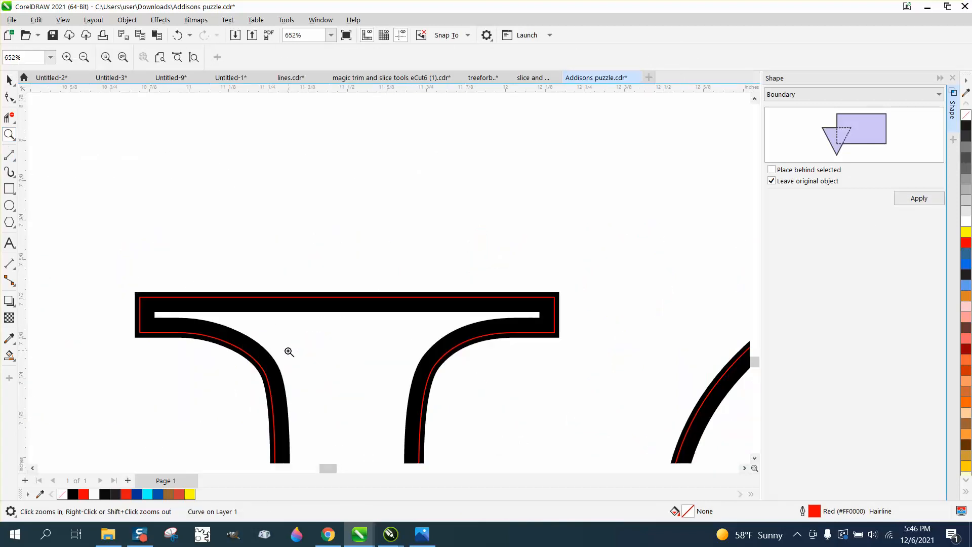
{"action": "scroll", "coordinate": [289, 352], "scroll_direction": "down", "scroll_amount": 8}
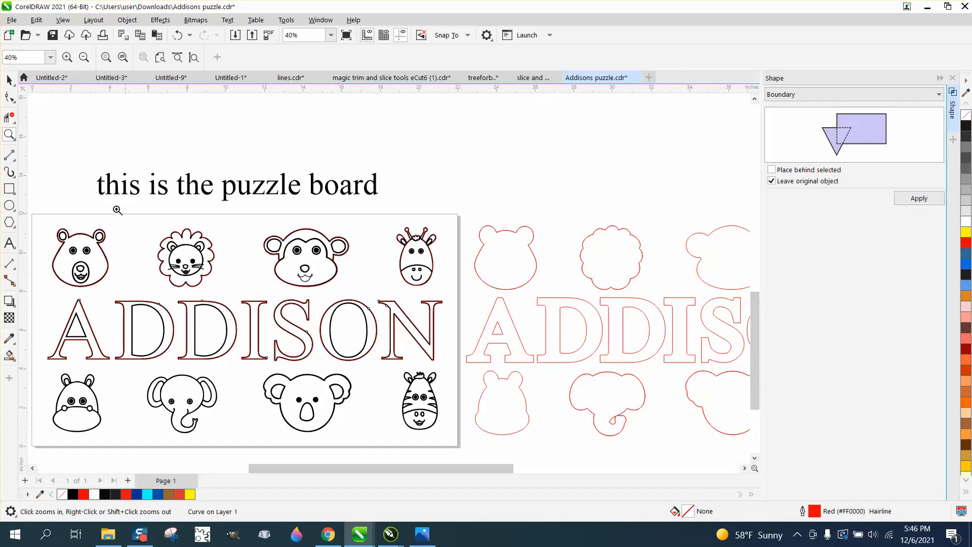
- Select the hippo, elephant, koala and zebra faces together and apply the Boundary operation to them
{"action": "left_click", "coordinate": [9, 79]}
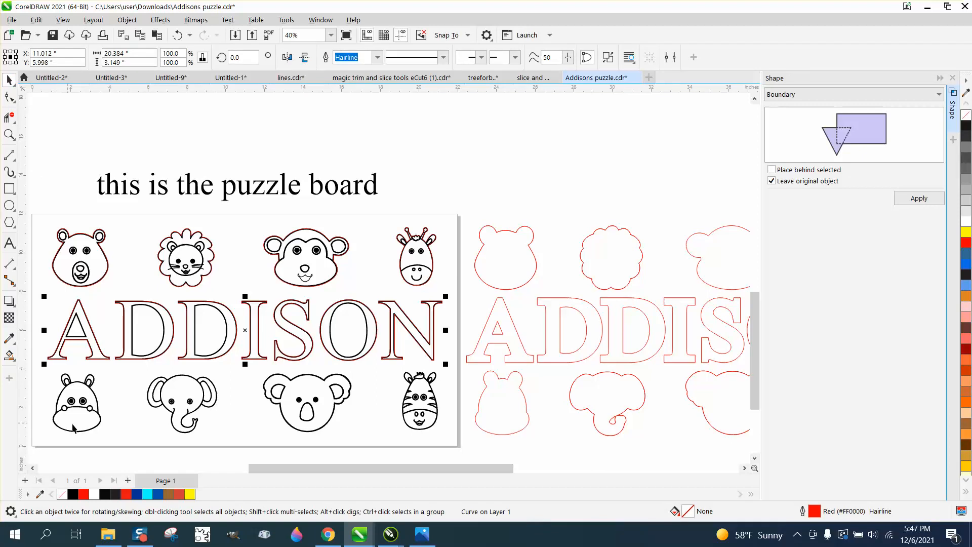
{"action": "scroll", "coordinate": [73, 428], "scroll_direction": "down", "scroll_amount": 1}
{"action": "left_click_drag", "start_coordinate": [36, 379], "coordinate": [71, 414]}
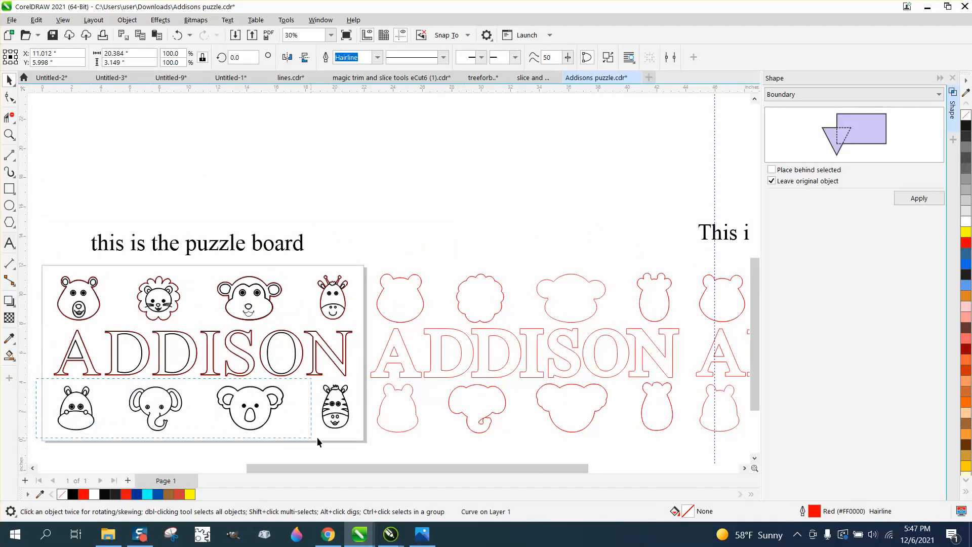
{"action": "left_click_drag", "start_coordinate": [317, 437], "coordinate": [362, 440]}
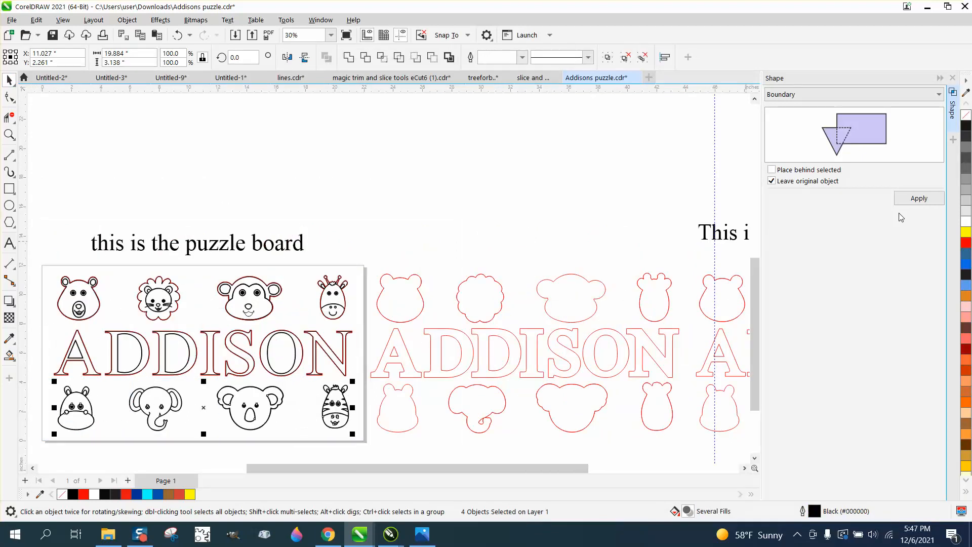
{"action": "left_click", "coordinate": [915, 200]}
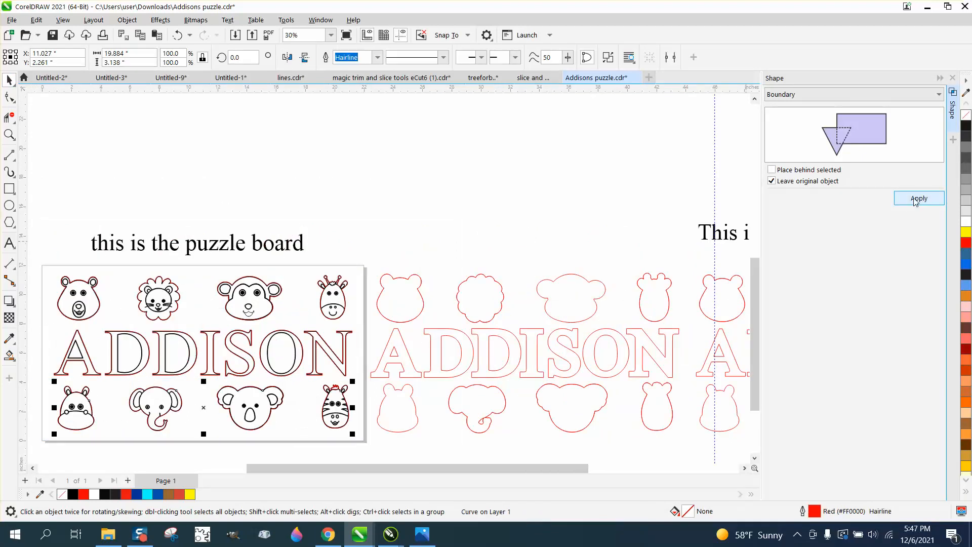
- Inspect the new outlines on the zebra and koala, and undo the combined Boundary operation on the lower-row faces
{"action": "left_click", "coordinate": [9, 133]}
{"action": "left_click_drag", "start_coordinate": [331, 383], "coordinate": [379, 402]}
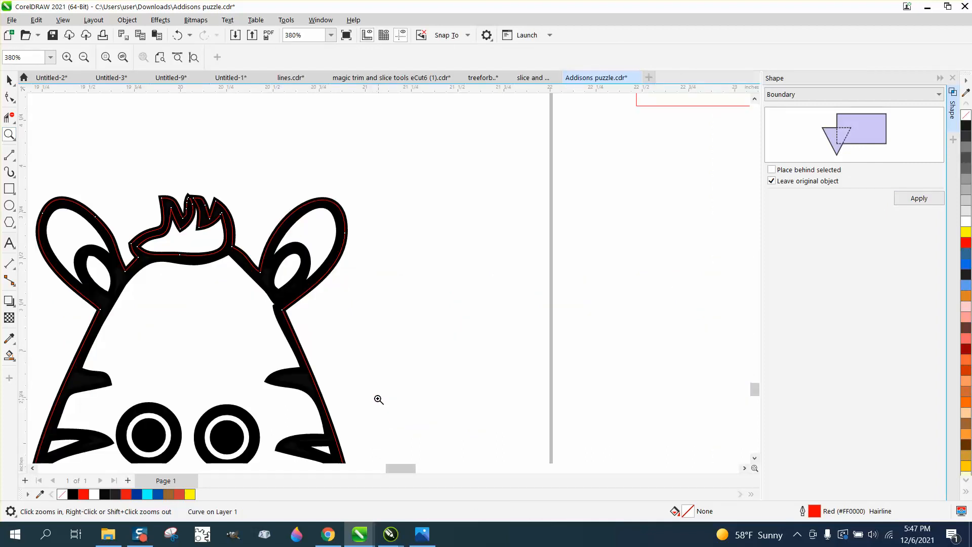
{"action": "scroll", "coordinate": [265, 282], "scroll_direction": "down", "scroll_amount": 2}
{"action": "scroll", "coordinate": [265, 281], "scroll_direction": "down", "scroll_amount": 3}
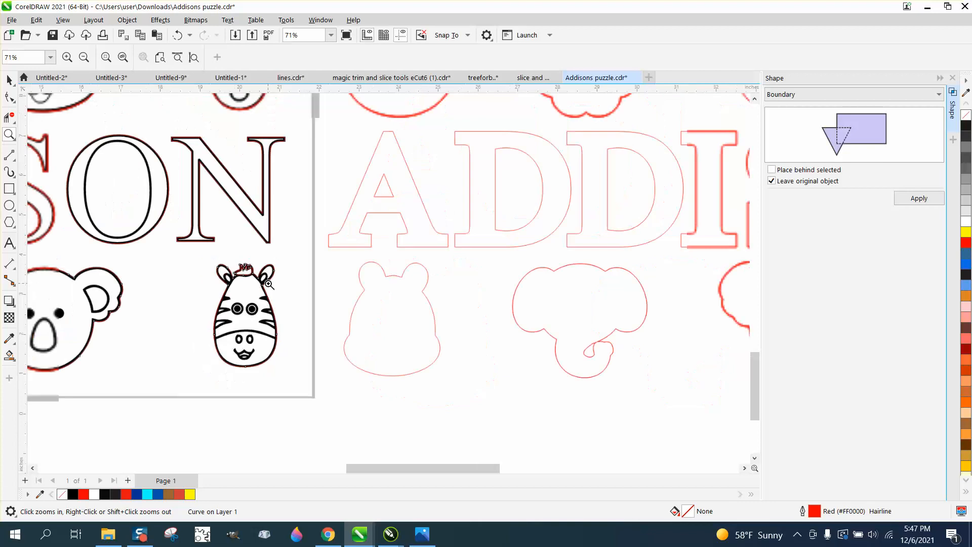
{"action": "left_click_drag", "start_coordinate": [240, 323], "coordinate": [241, 324]}
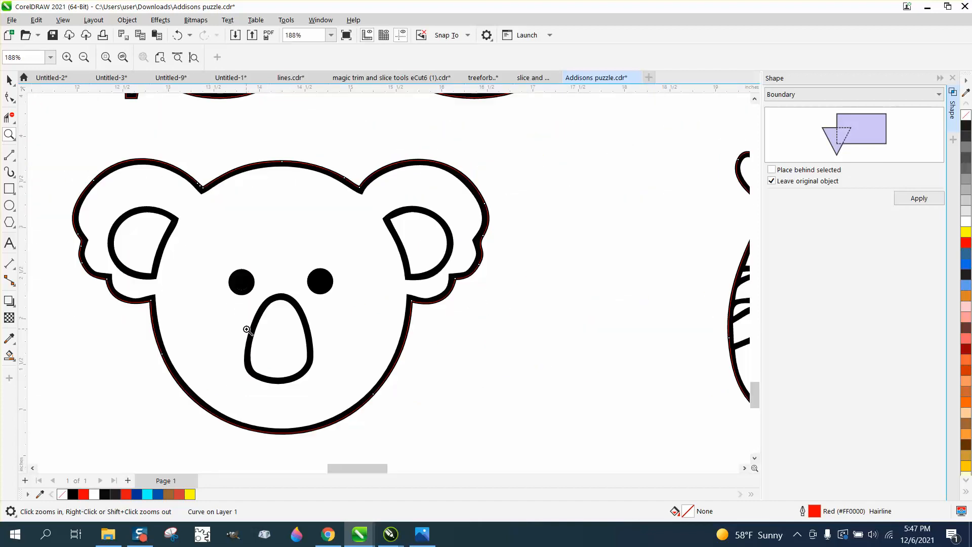
{"action": "scroll", "coordinate": [382, 341], "scroll_direction": "down", "scroll_amount": 3}
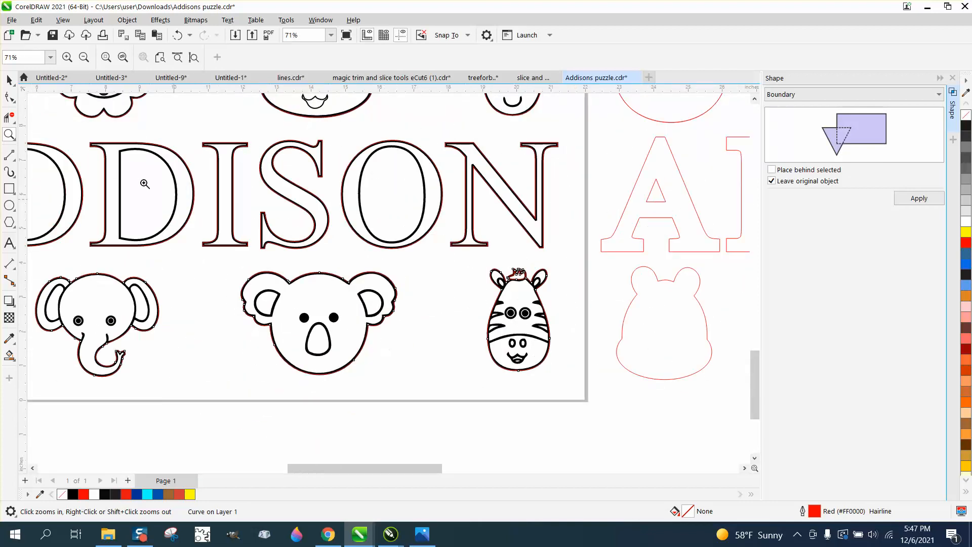
{"action": "left_click", "coordinate": [9, 79]}
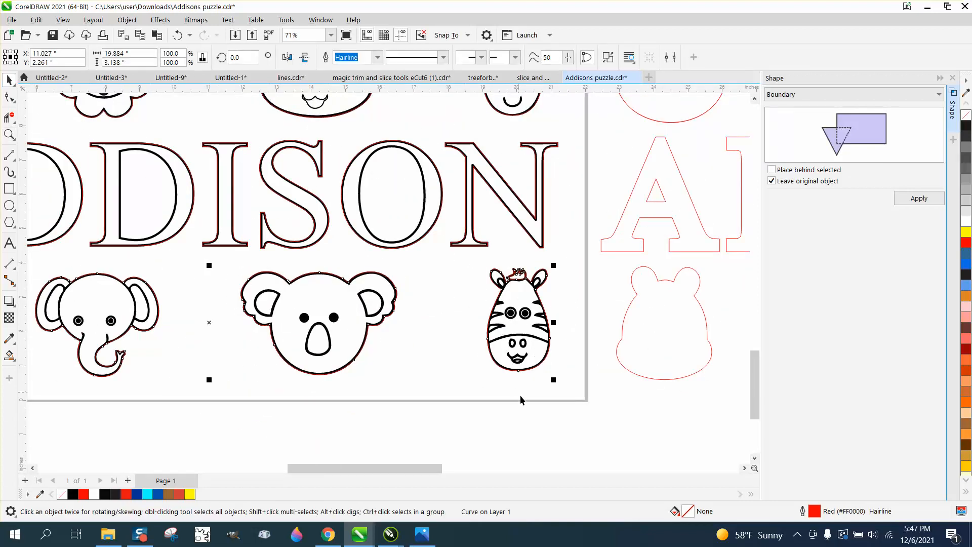
{"action": "left_click", "coordinate": [177, 35]}
{"action": "scroll", "coordinate": [377, 382], "scroll_direction": "down", "scroll_amount": 1}
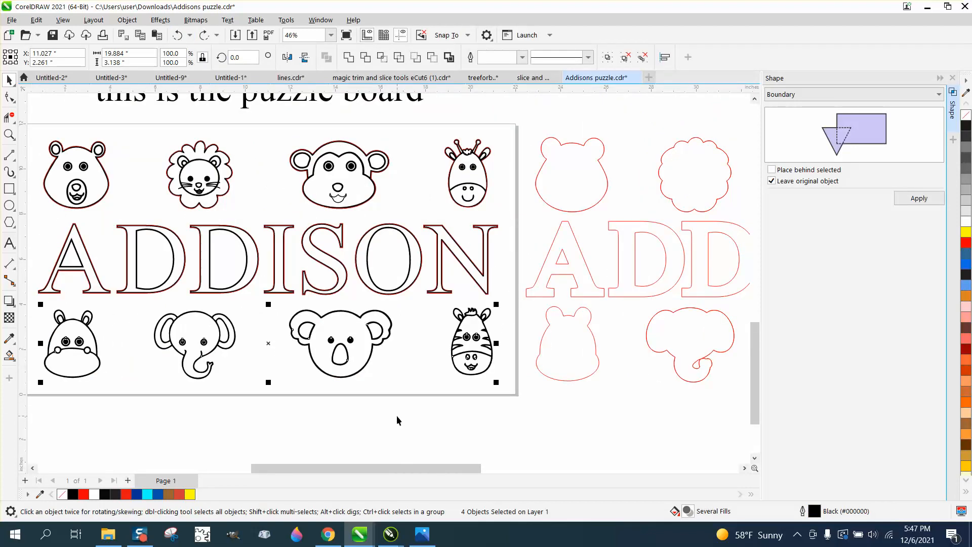
- Apply the Boundary operation separately to the koala, elephant and hippo faces in the page's lower row
{"action": "left_click", "coordinate": [397, 417]}
{"action": "left_click", "coordinate": [366, 369]}
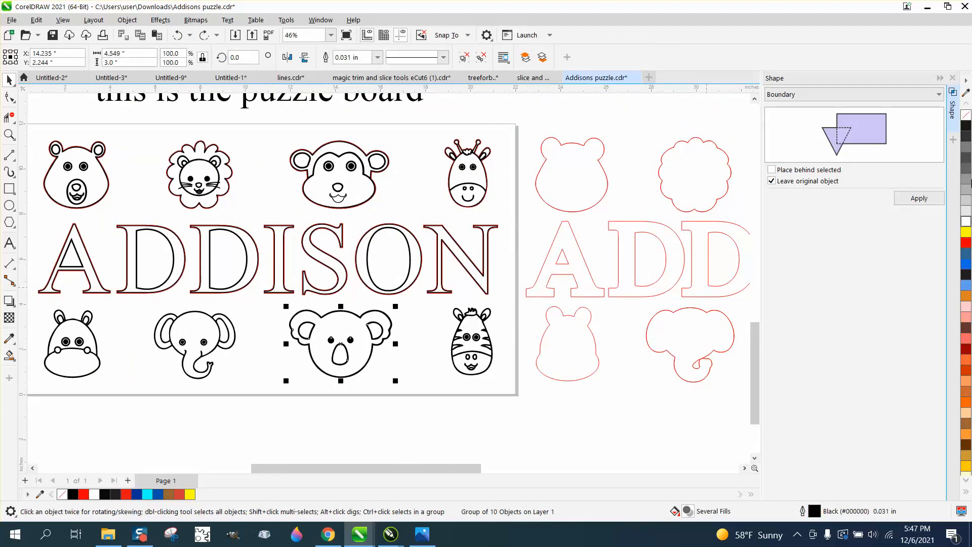
{"action": "left_click", "coordinate": [919, 198]}
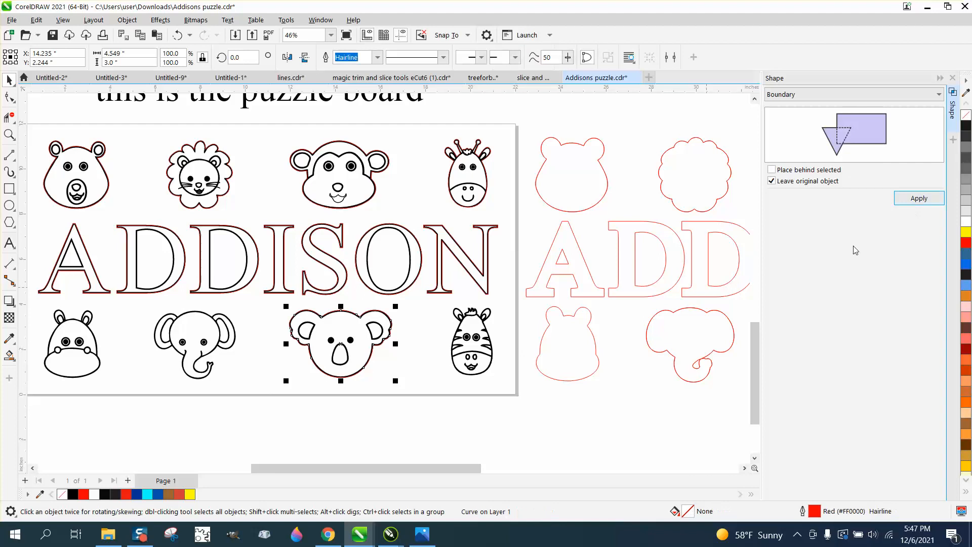
{"action": "left_click", "coordinate": [205, 360]}
{"action": "left_click", "coordinate": [919, 198]}
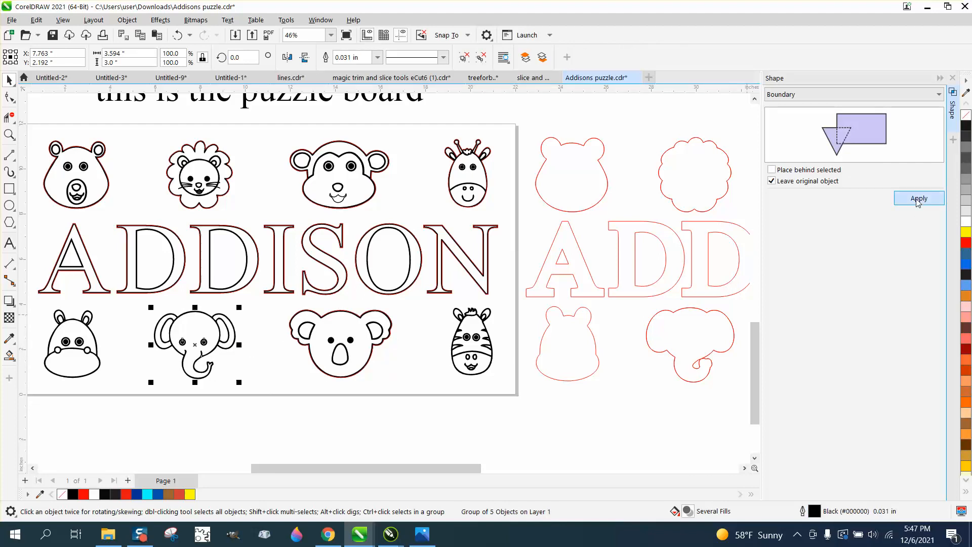
{"action": "left_click", "coordinate": [69, 354]}
{"action": "left_click", "coordinate": [70, 354]}
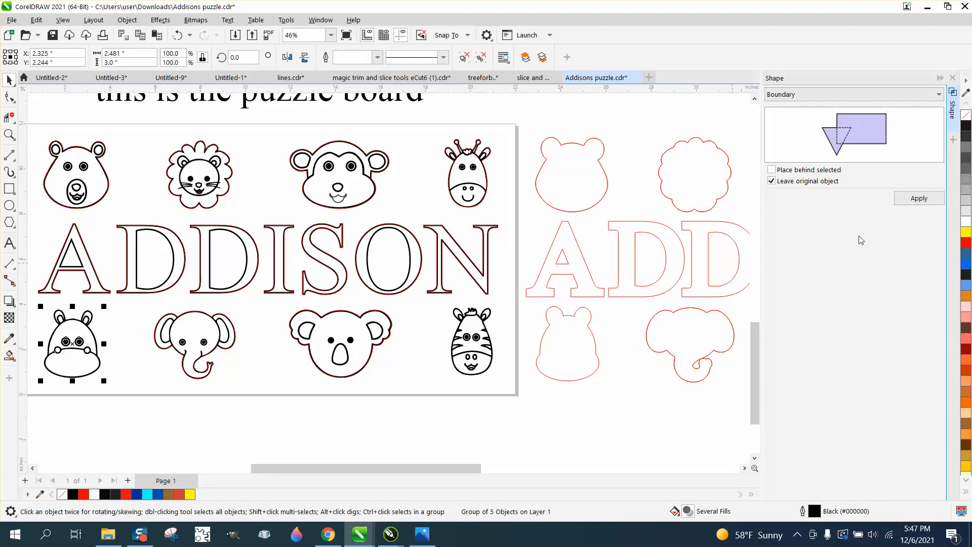
{"action": "left_click", "coordinate": [920, 199]}
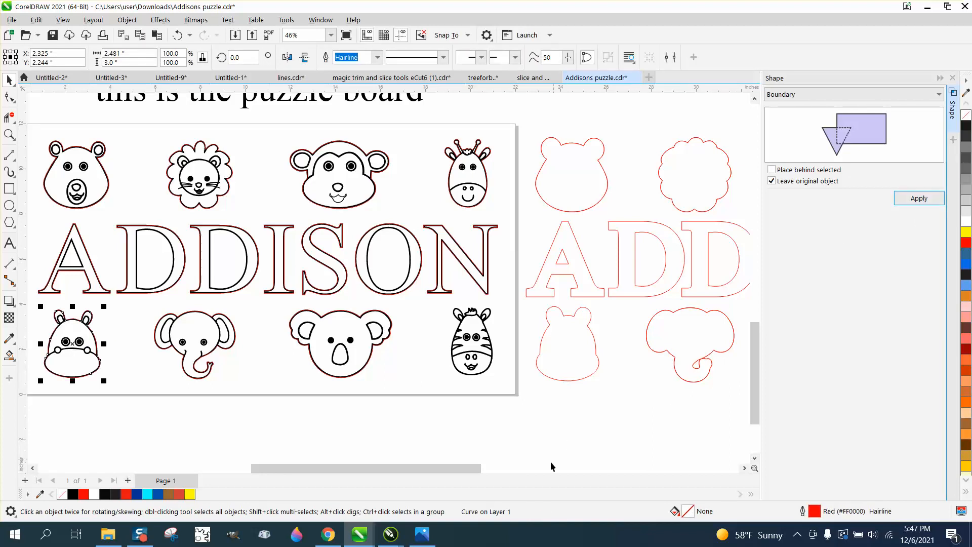
- Try the Boundary operation on the grouped zebra face by itself, and undo it
{"action": "left_click", "coordinate": [9, 134]}
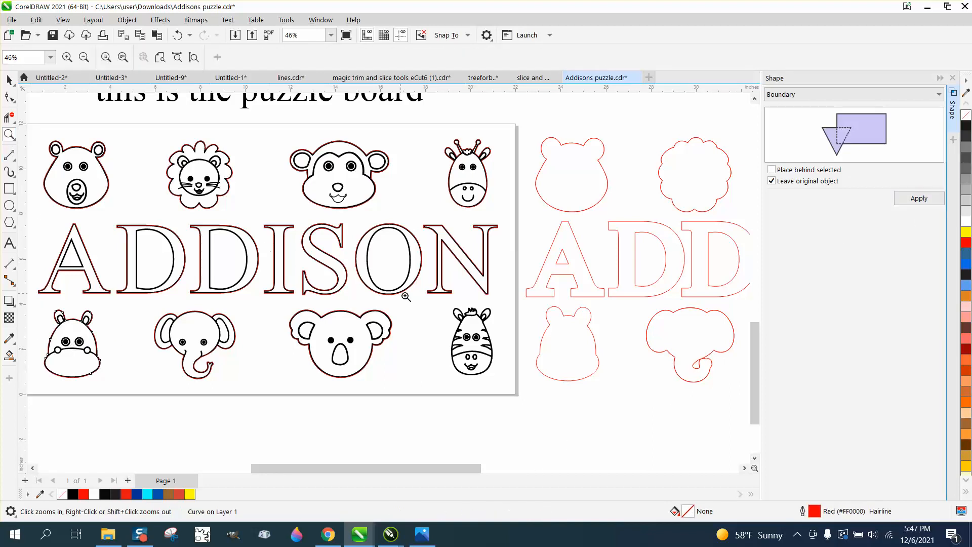
{"action": "left_click_drag", "start_coordinate": [450, 305], "coordinate": [517, 380]}
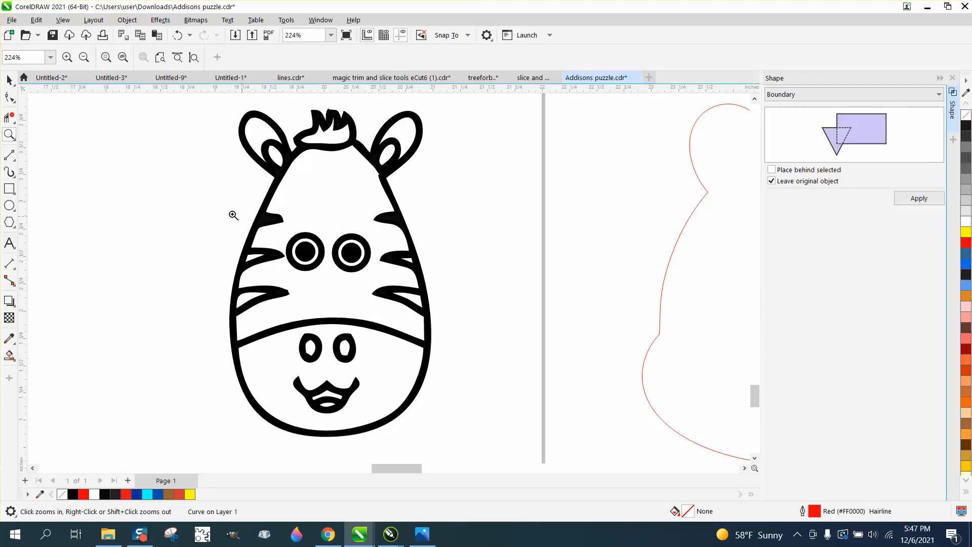
{"action": "left_click", "coordinate": [9, 96]}
{"action": "left_click", "coordinate": [343, 147]}
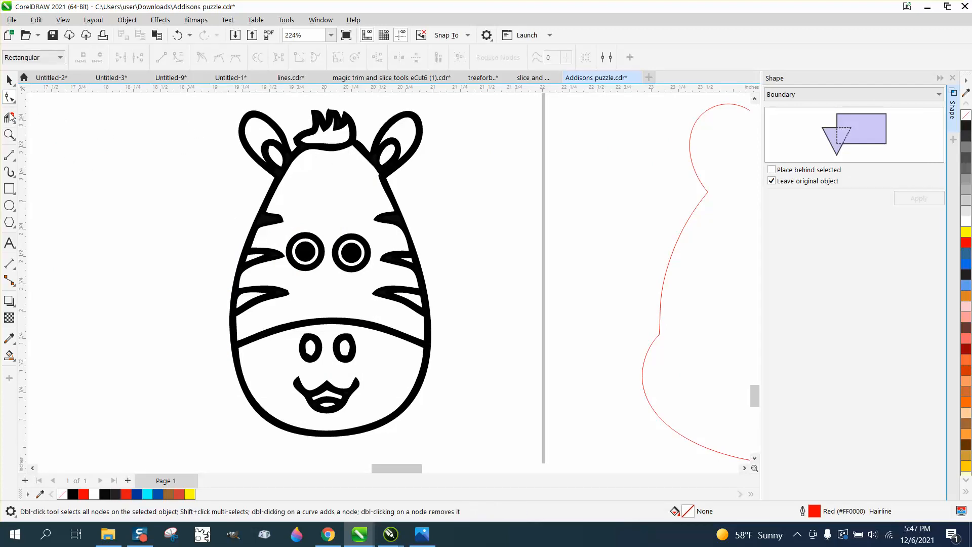
{"action": "left_click", "coordinate": [9, 80]}
{"action": "left_click", "coordinate": [337, 144]}
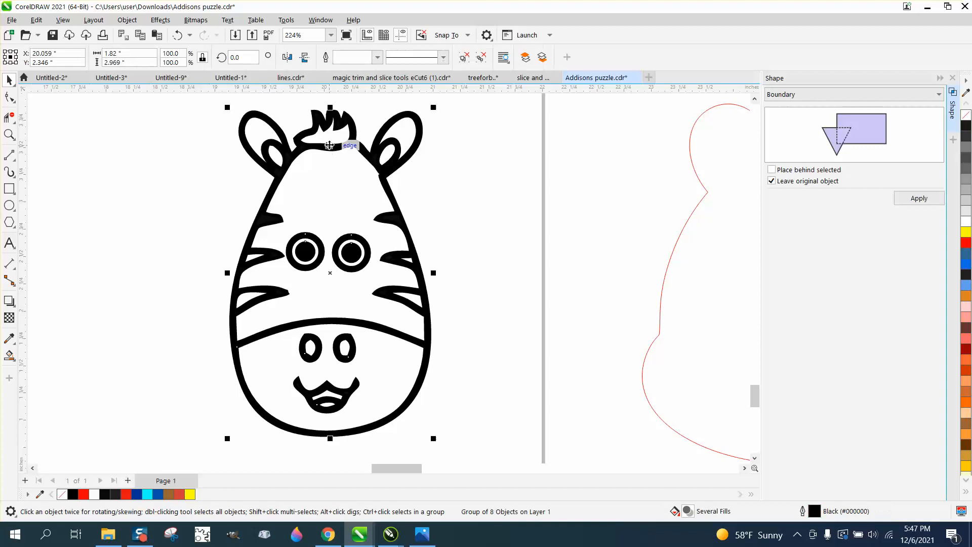
{"action": "left_click", "coordinate": [930, 202]}
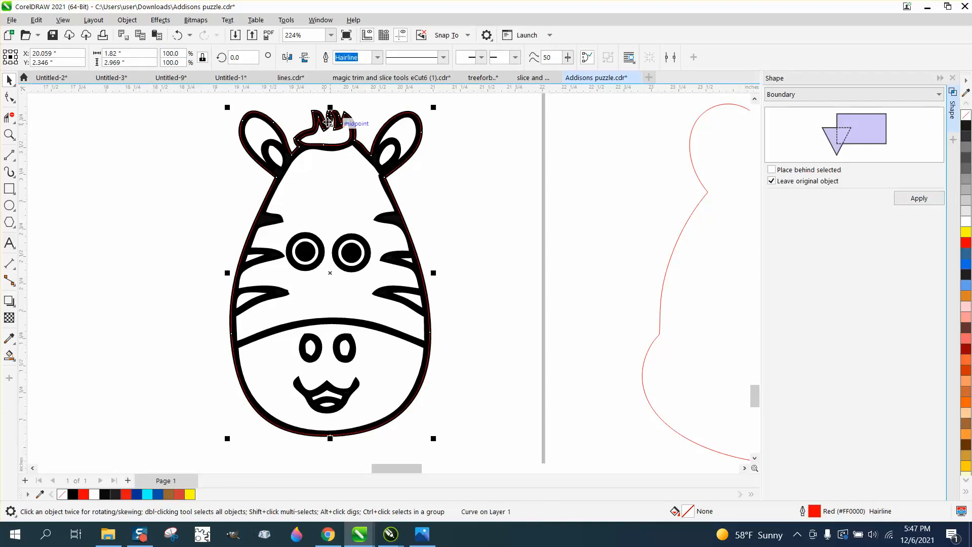
{"action": "left_click", "coordinate": [177, 36]}
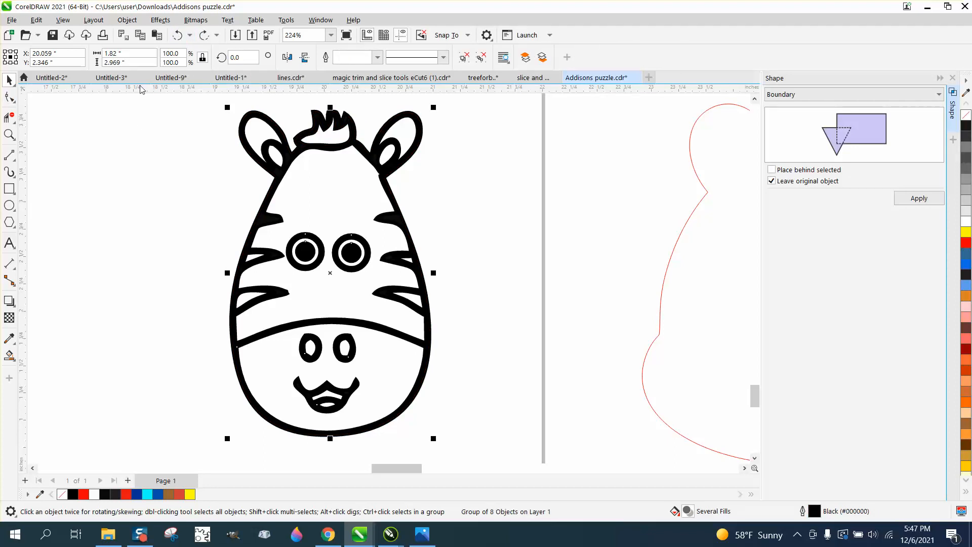
- Ungroup the zebra face into its separate objects
{"action": "left_click", "coordinate": [124, 21]}
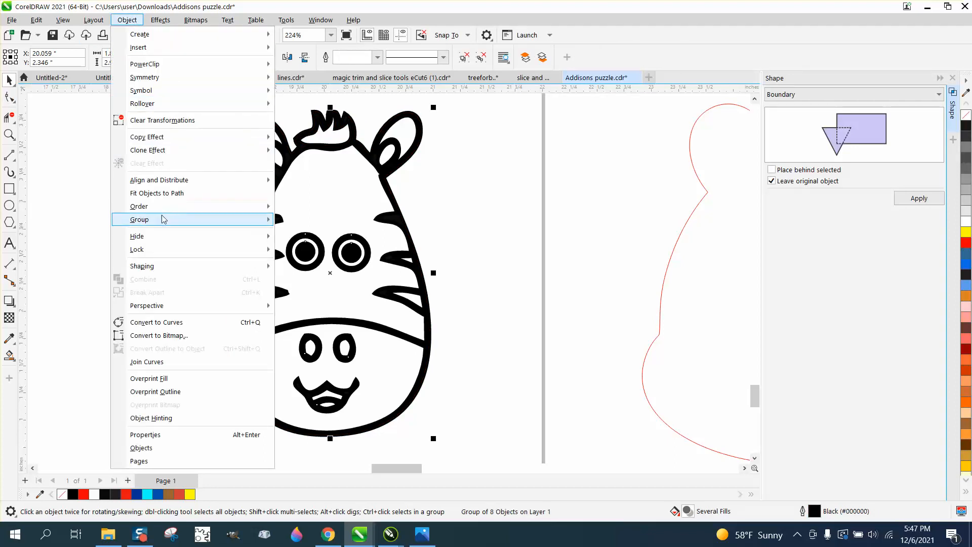
{"action": "mouse_move", "coordinate": [167, 221]}
{"action": "left_click", "coordinate": [302, 234]}
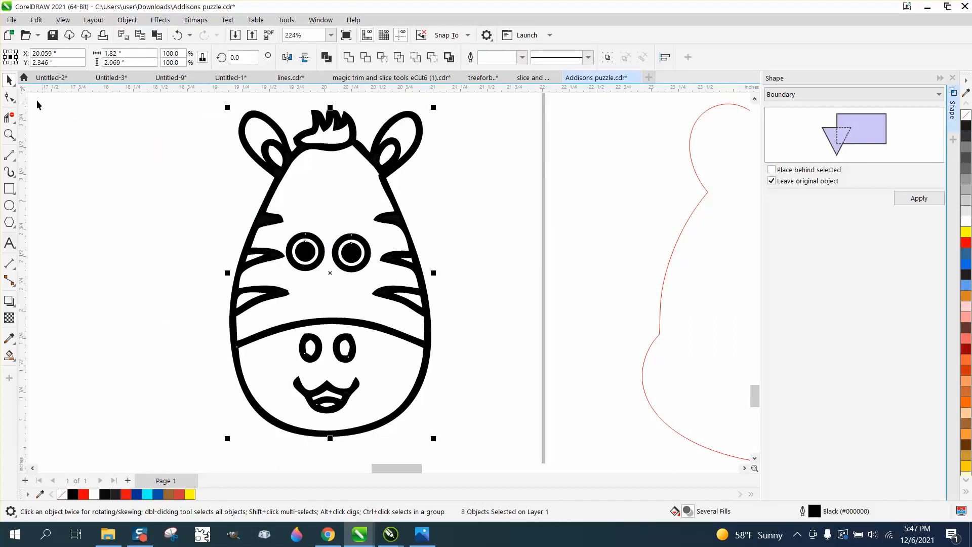
- Show the nodes of the zebra's main head curve and examine them closely around the mane and ears
{"action": "left_click", "coordinate": [9, 96]}
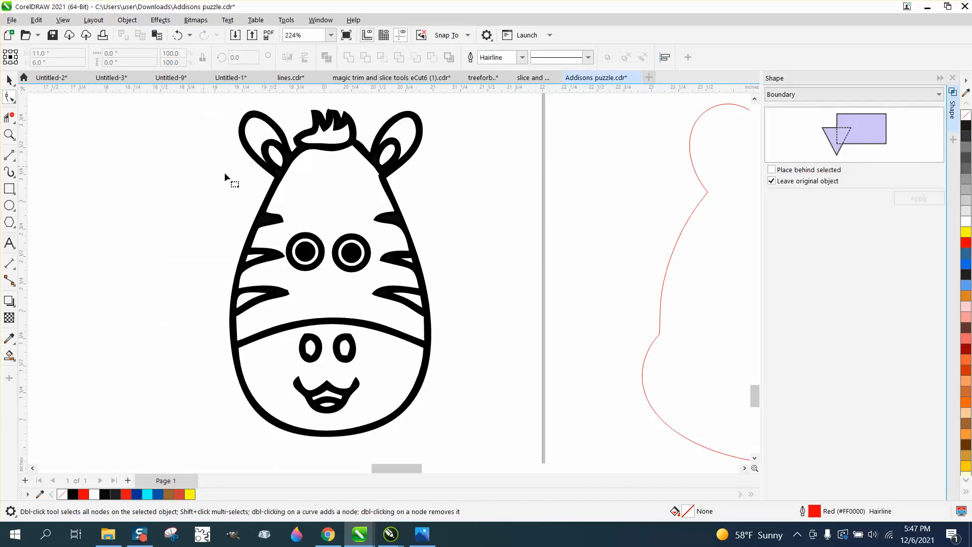
{"action": "left_click", "coordinate": [338, 148]}
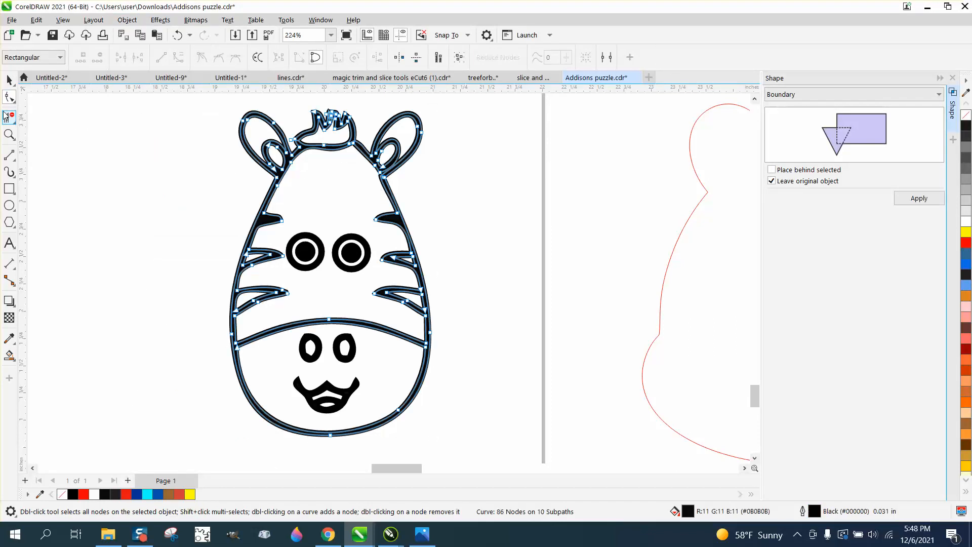
{"action": "left_click", "coordinate": [9, 133]}
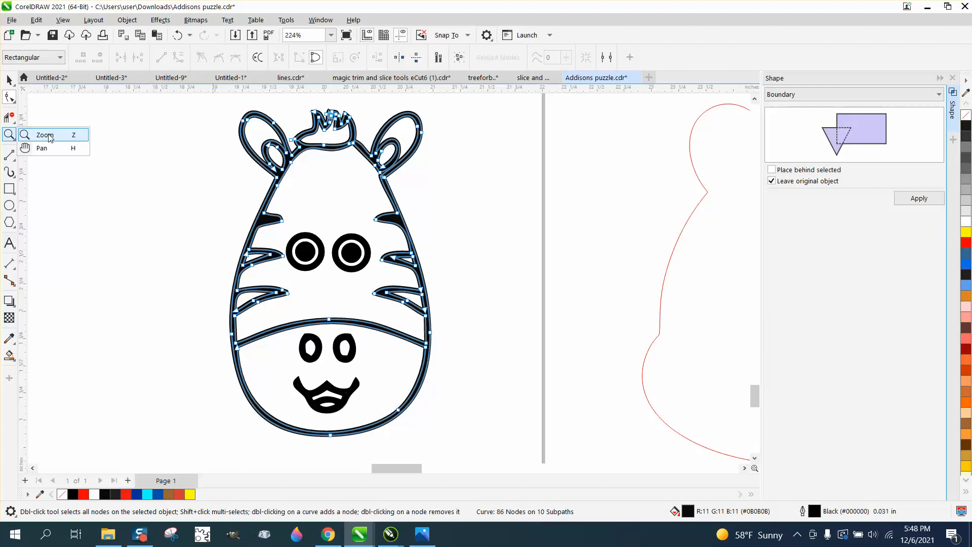
{"action": "left_click", "coordinate": [47, 135]}
{"action": "left_click_drag", "start_coordinate": [271, 107], "coordinate": [433, 200]}
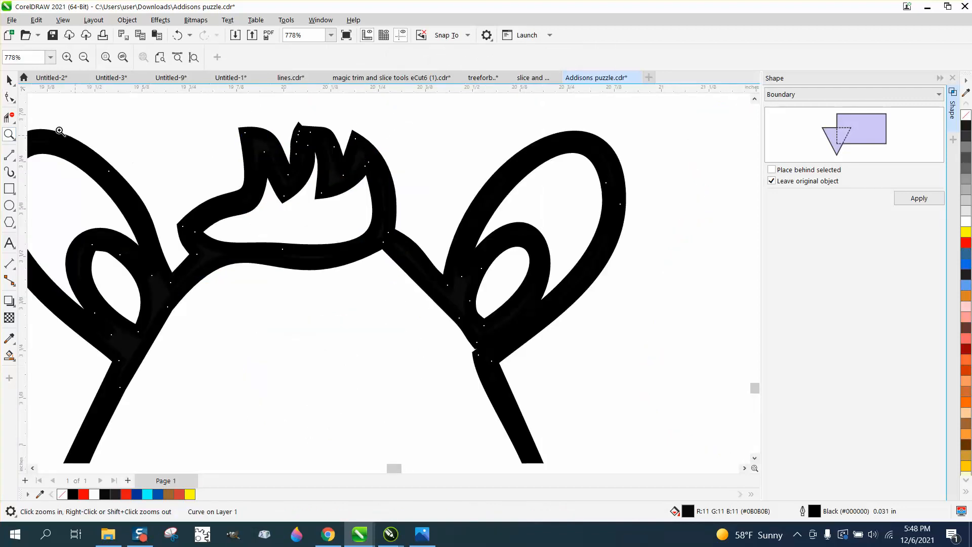
{"action": "left_click", "coordinate": [9, 100]}
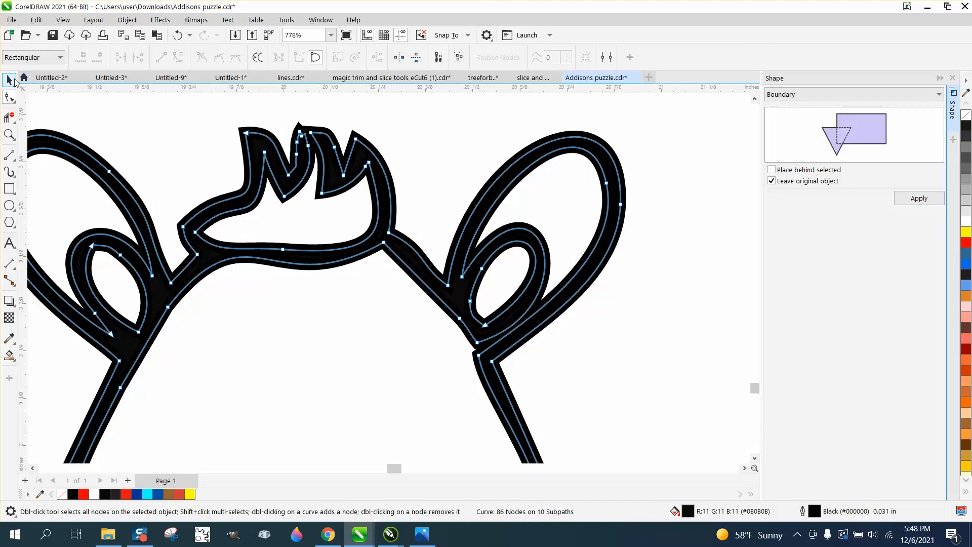
{"action": "left_click", "coordinate": [9, 80]}
{"action": "left_click", "coordinate": [9, 99]}
{"action": "scroll", "coordinate": [285, 197], "scroll_direction": "down", "scroll_amount": 4}
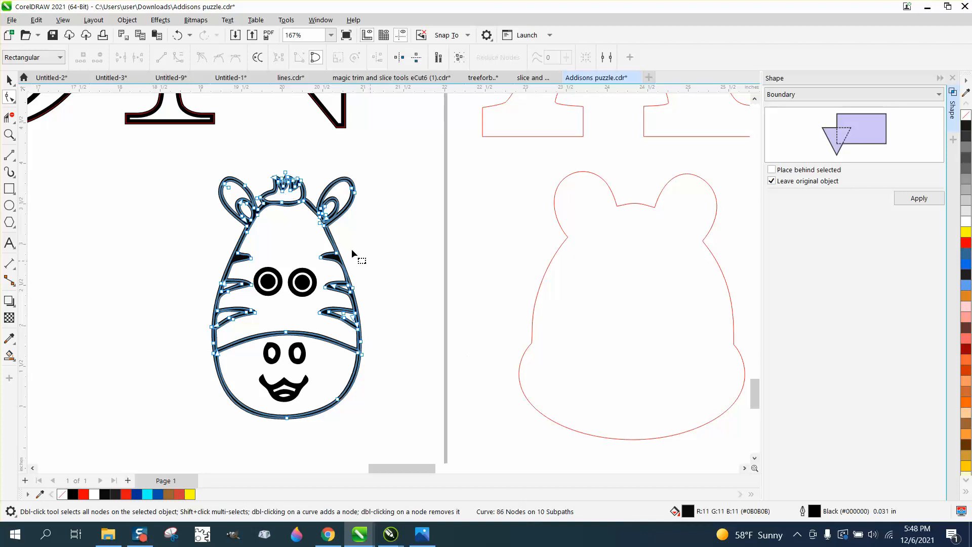
- Convert the outline of the zebra's main head curve to an object and deselect it
{"action": "left_click", "coordinate": [127, 19]}
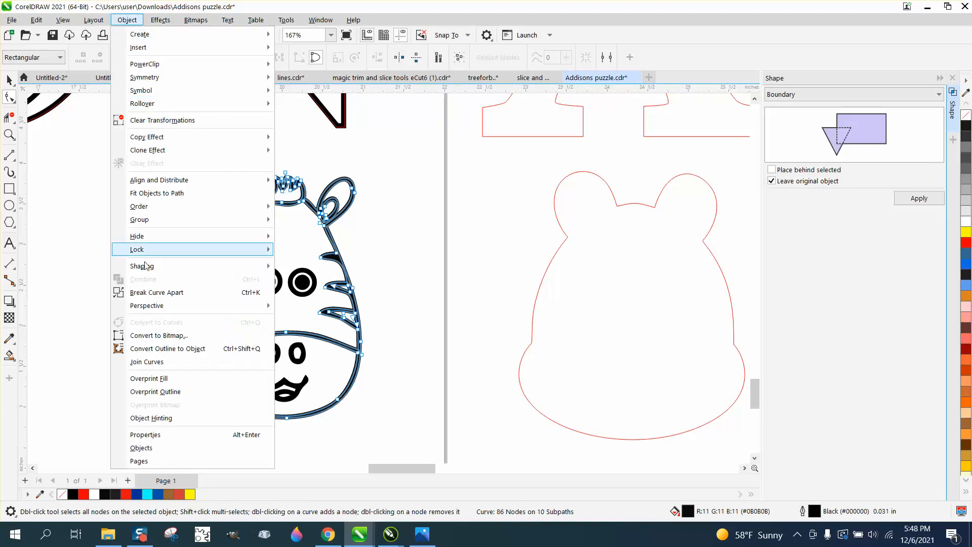
{"action": "left_click", "coordinate": [160, 350]}
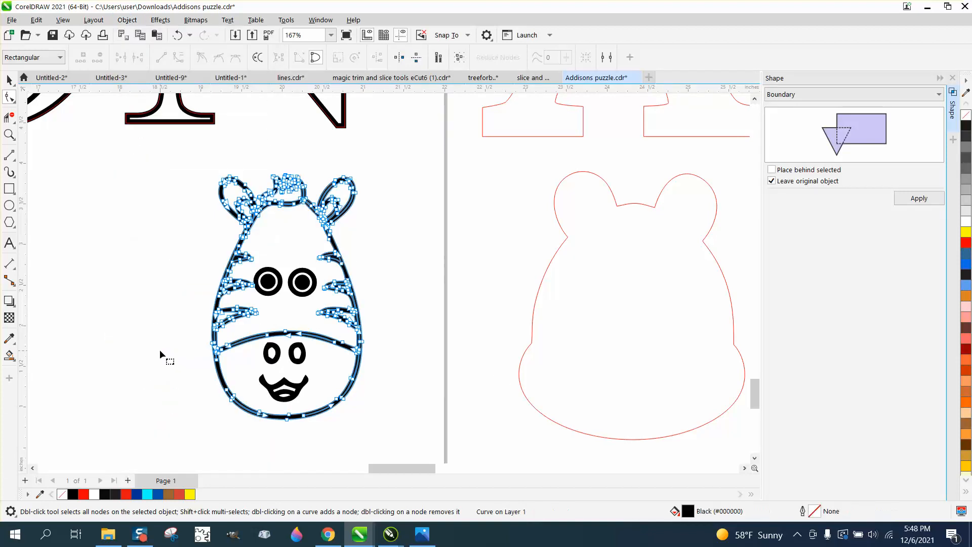
{"action": "left_click", "coordinate": [9, 79]}
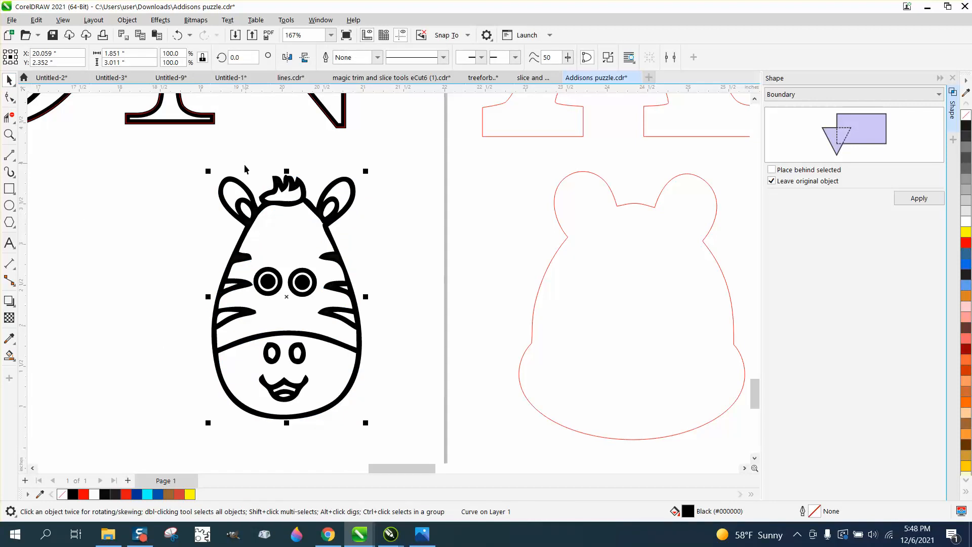
{"action": "left_click", "coordinate": [380, 210]}
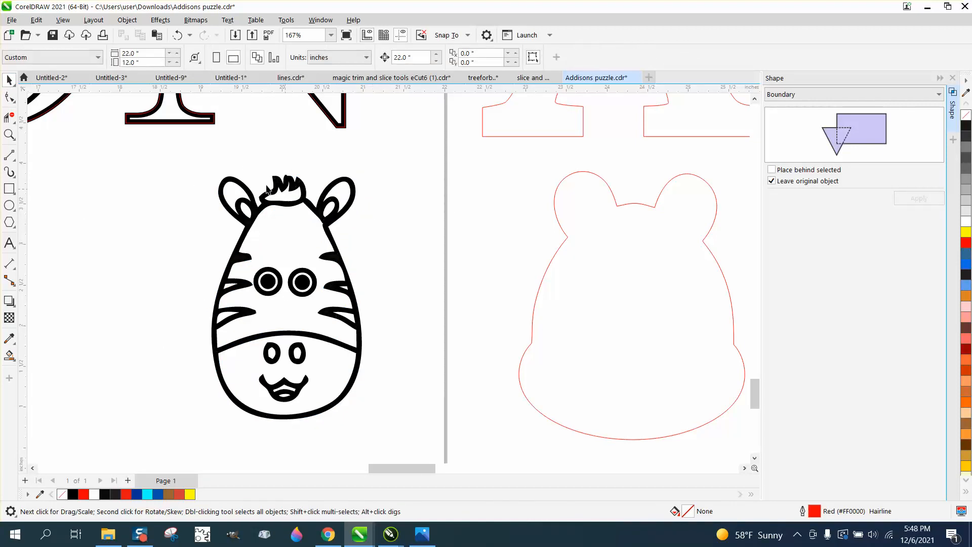
- Apply the Boundary operation to all the zebra's parts together, inspect the outline around its mane, and deselect it
{"action": "left_click_drag", "start_coordinate": [186, 161], "coordinate": [393, 419]}
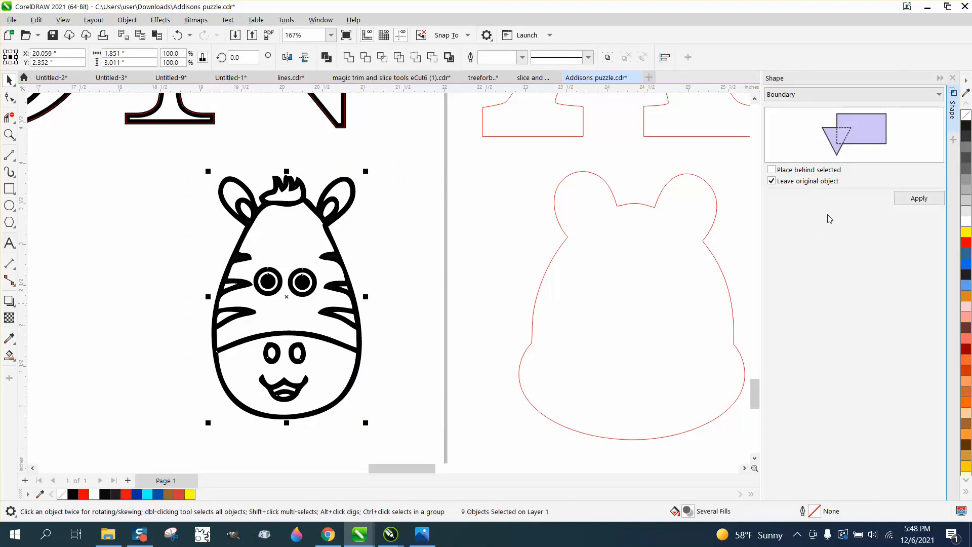
{"action": "left_click", "coordinate": [919, 198]}
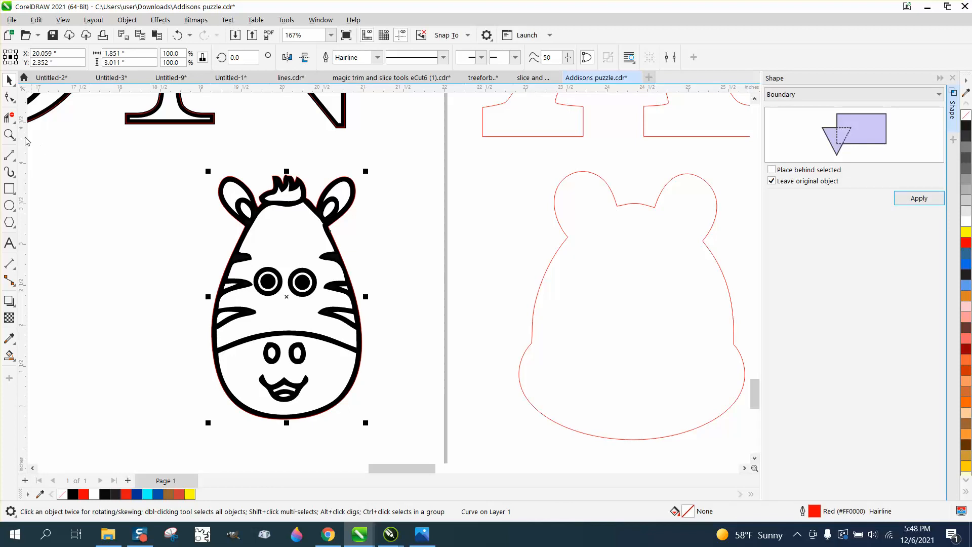
{"action": "left_click", "coordinate": [9, 134]}
{"action": "left_click_drag", "start_coordinate": [226, 166], "coordinate": [346, 229]}
{"action": "scroll", "coordinate": [259, 229], "scroll_direction": "down", "scroll_amount": 1}
{"action": "scroll", "coordinate": [259, 229], "scroll_direction": "down", "scroll_amount": 4}
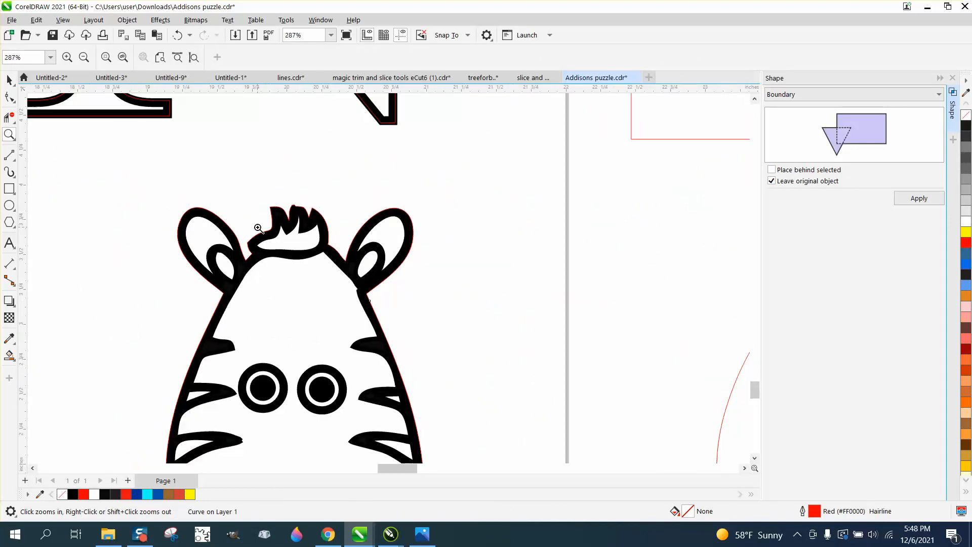
{"action": "scroll", "coordinate": [341, 259], "scroll_direction": "down", "scroll_amount": 2}
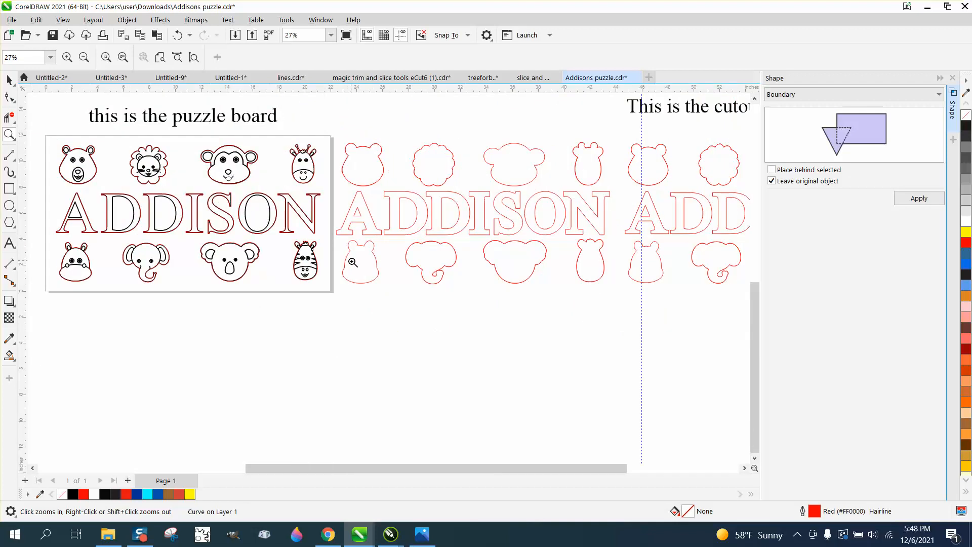
{"action": "left_click", "coordinate": [10, 81]}
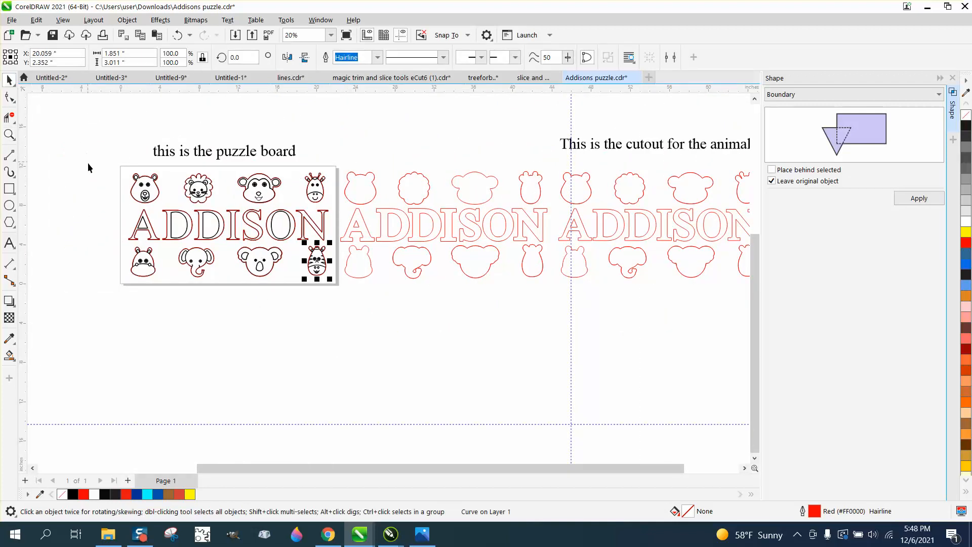
{"action": "left_click", "coordinate": [87, 166]}
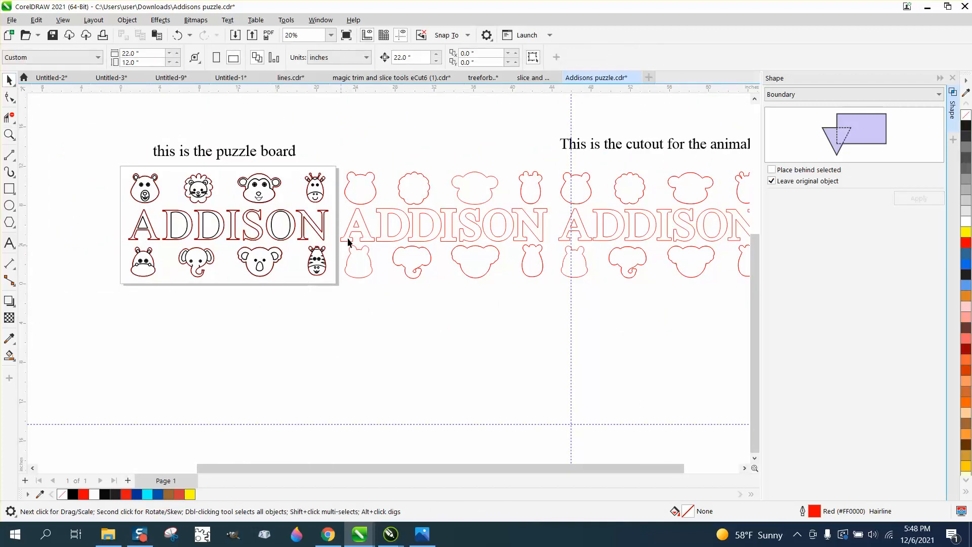
- Nudge the complete set of red cut outlines beside the puzzle board 22 inches down
{"action": "left_click_drag", "start_coordinate": [343, 167], "coordinate": [510, 288]}
{"action": "left_click", "coordinate": [476, 246]}
{"action": "key", "text": "Down"}
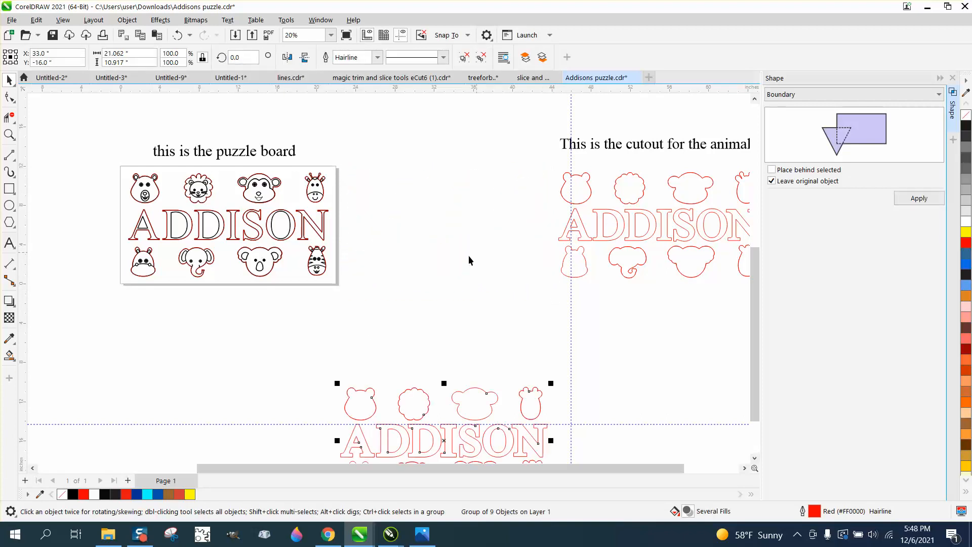
- Nudge the bear and lion engraving artwork 22 inches left, leaving their red cut outlines on the puzzle board
{"action": "left_click", "coordinate": [149, 186]}
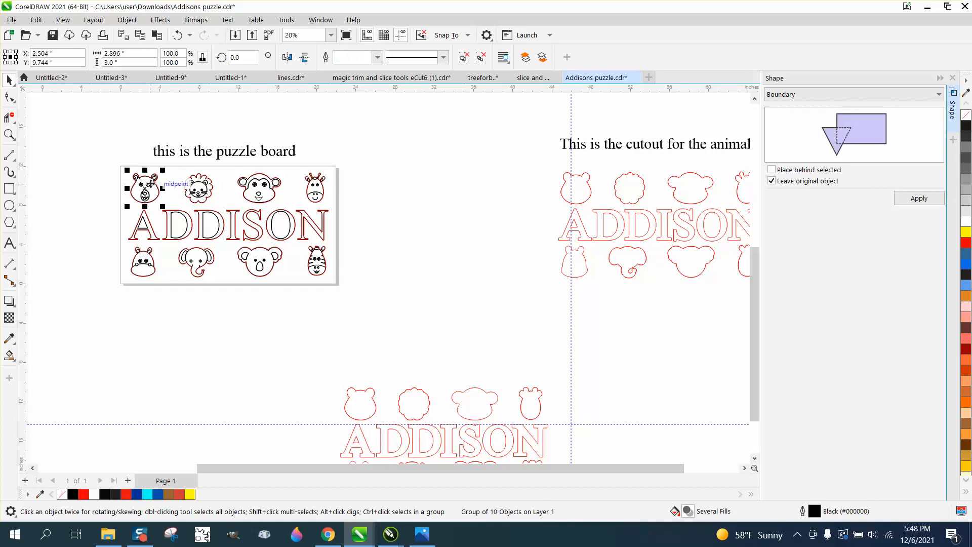
{"action": "key", "text": "Left"}
{"action": "left_click", "coordinate": [193, 197]}
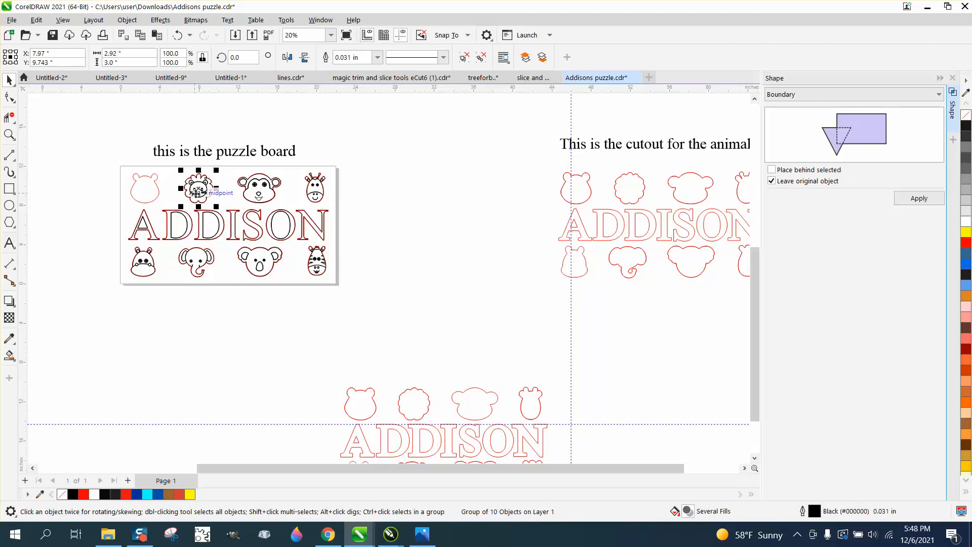
{"action": "key", "text": "Left"}
{"action": "left_click", "coordinate": [259, 193]}
{"action": "key", "text": "Left"}
{"action": "left_click", "coordinate": [314, 191]}
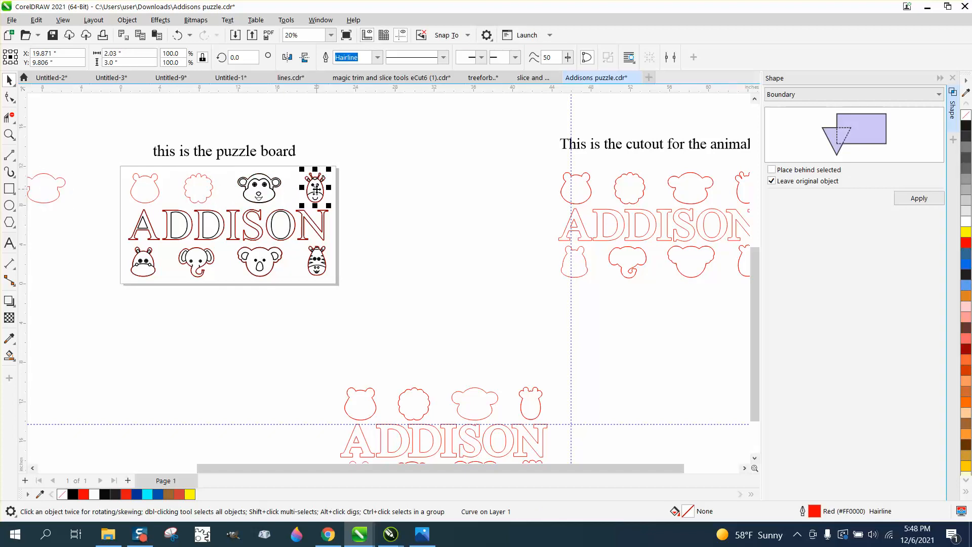
{"action": "left_click", "coordinate": [58, 186]}
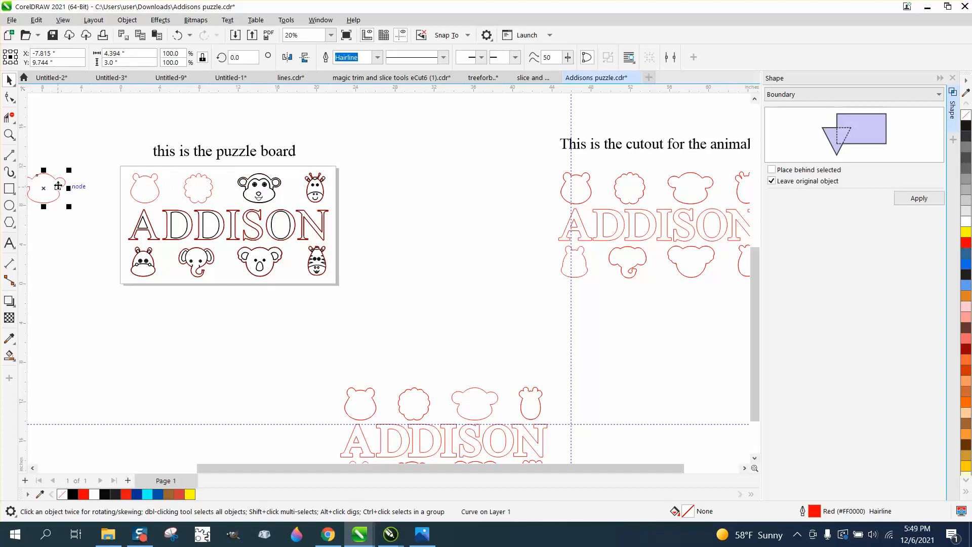
{"action": "key", "text": "Right"}
{"action": "left_click", "coordinate": [381, 173]}
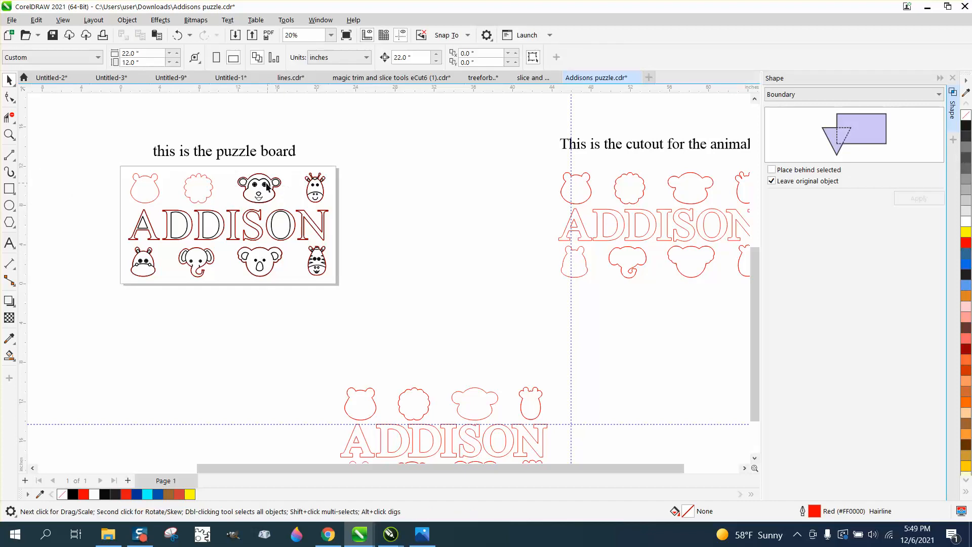
- Nudge the monkey and giraffe engraving artwork 22 inches down, leaving their red cut outlines on the puzzle board
{"action": "left_click", "coordinate": [264, 189]}
{"action": "key", "text": "Down"}
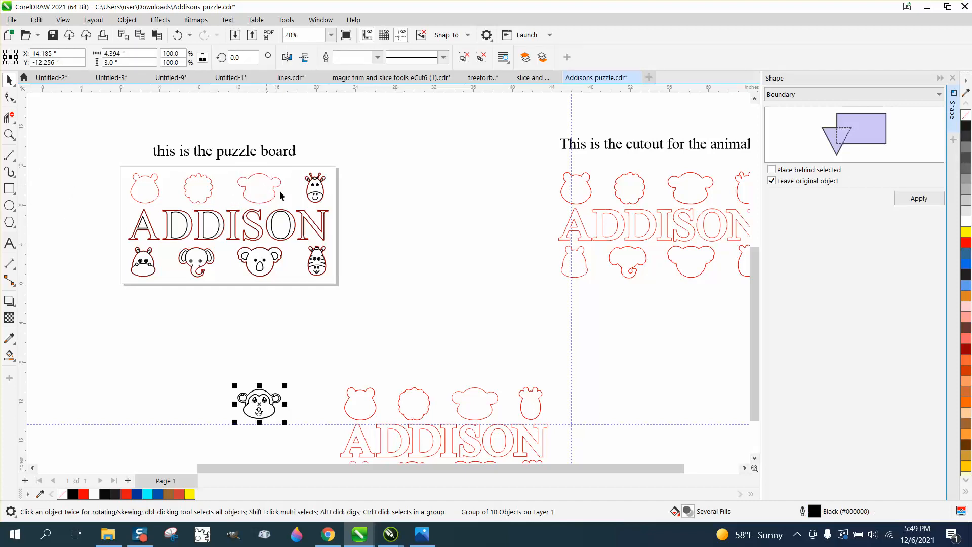
{"action": "left_click", "coordinate": [316, 189]}
{"action": "key", "text": "Down"}
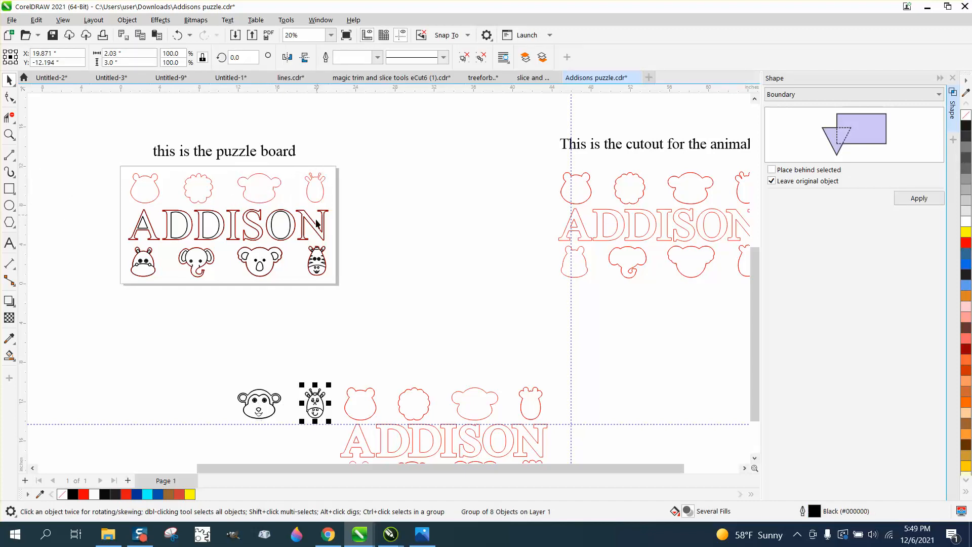
- Nudge only the zebra's red cut outline 22 inches right, off the puzzle board
{"action": "left_click", "coordinate": [319, 261]}
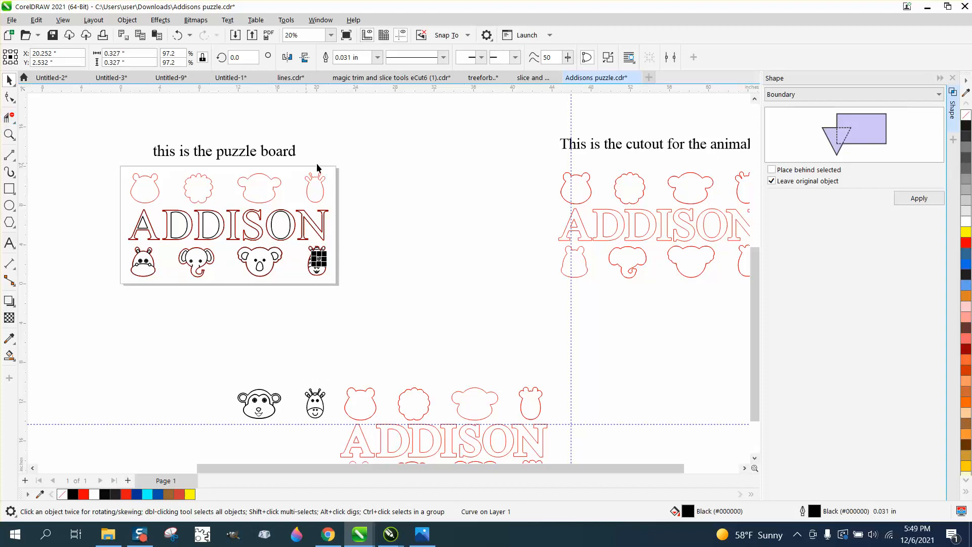
{"action": "left_click", "coordinate": [351, 252]}
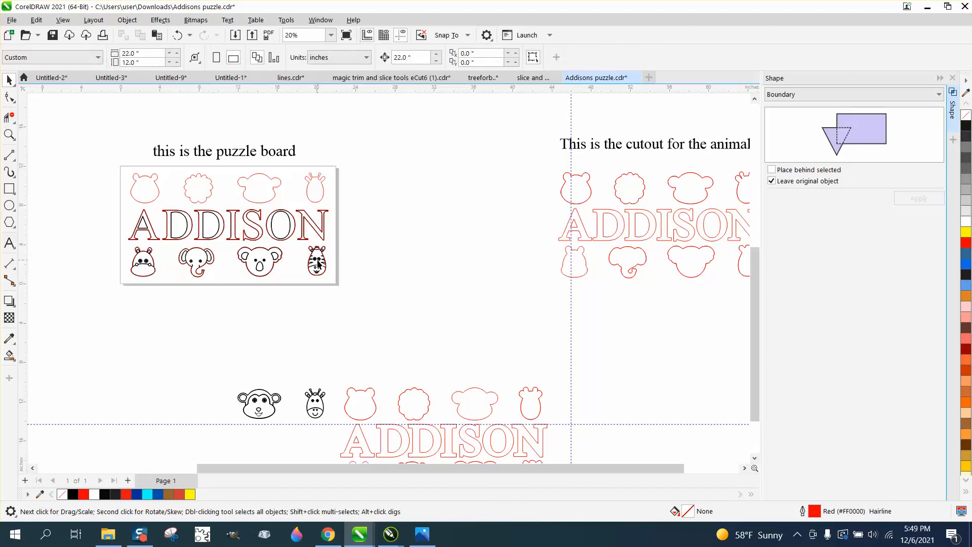
{"action": "left_click", "coordinate": [316, 260]}
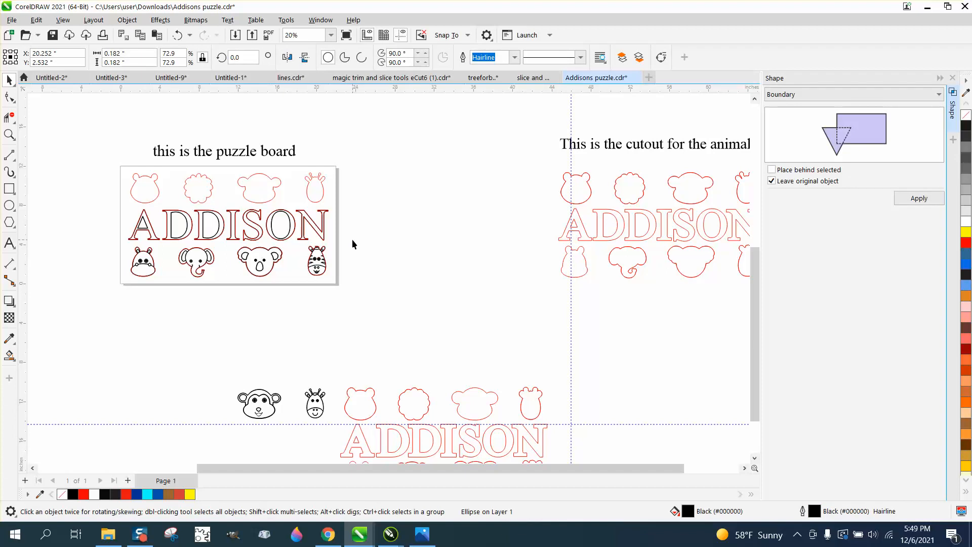
{"action": "left_click", "coordinate": [353, 244]}
{"action": "left_click", "coordinate": [327, 251]}
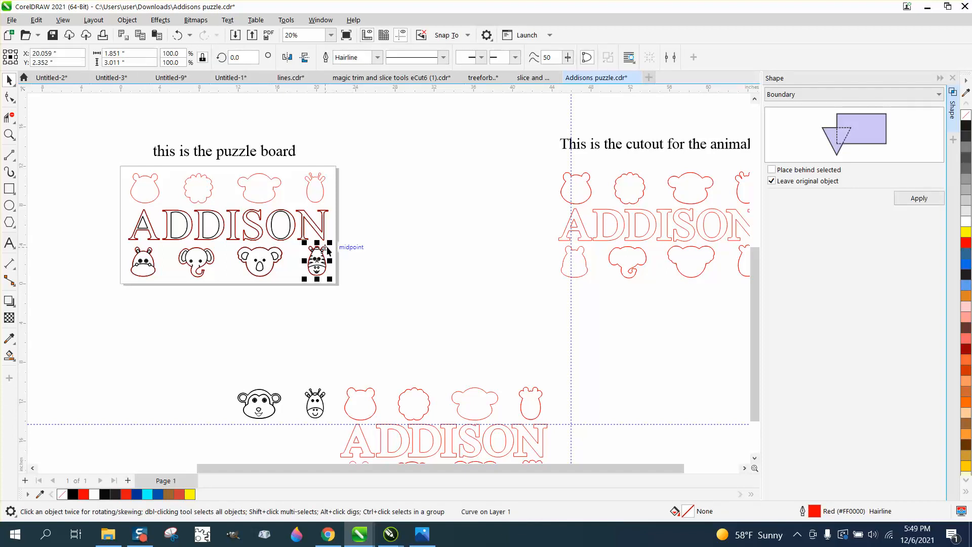
{"action": "key", "text": "Right"}
- Move the zebra's engraving parts as one group 22 inches down and return its red outline 22 inches left onto the board
{"action": "left_click_drag", "start_coordinate": [348, 236], "coordinate": [296, 287]}
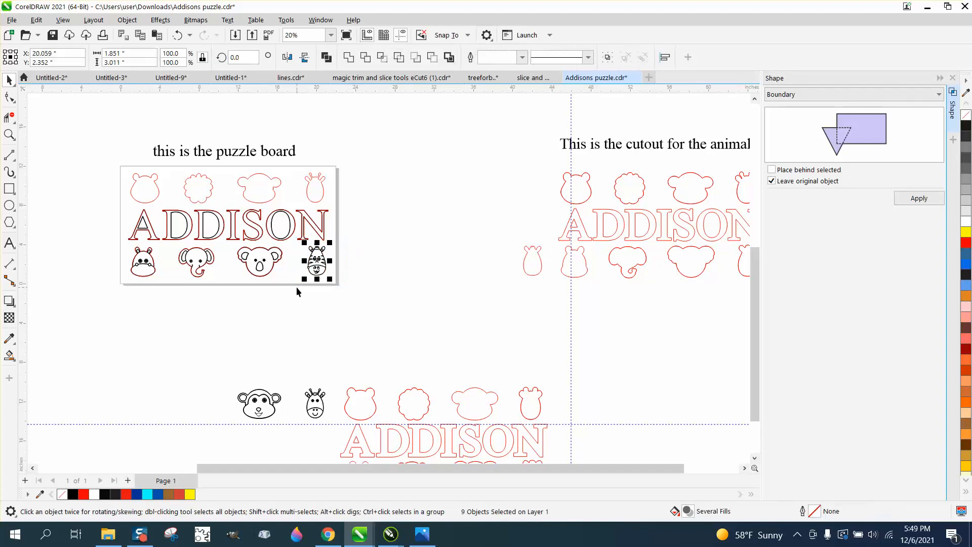
{"action": "key", "text": "ctrl+g"}
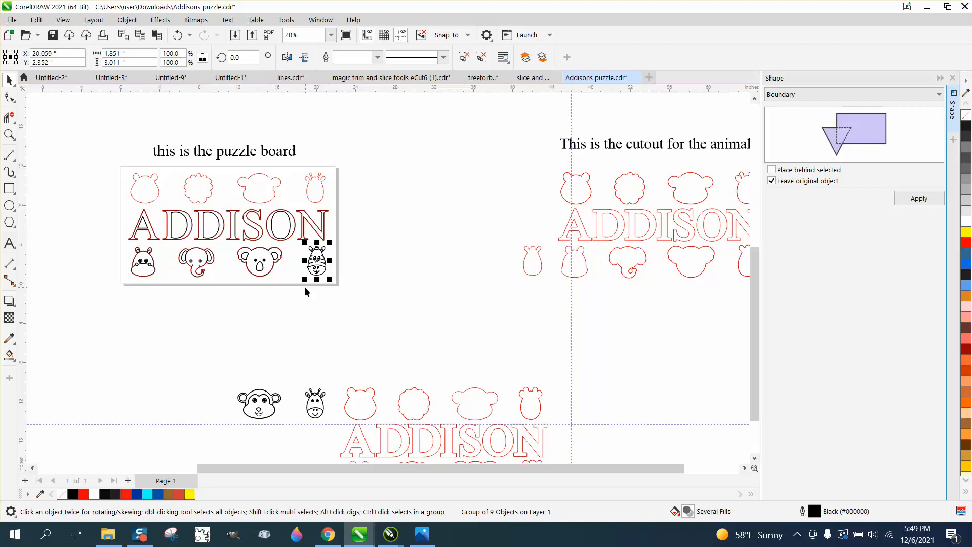
{"action": "key", "text": "Down"}
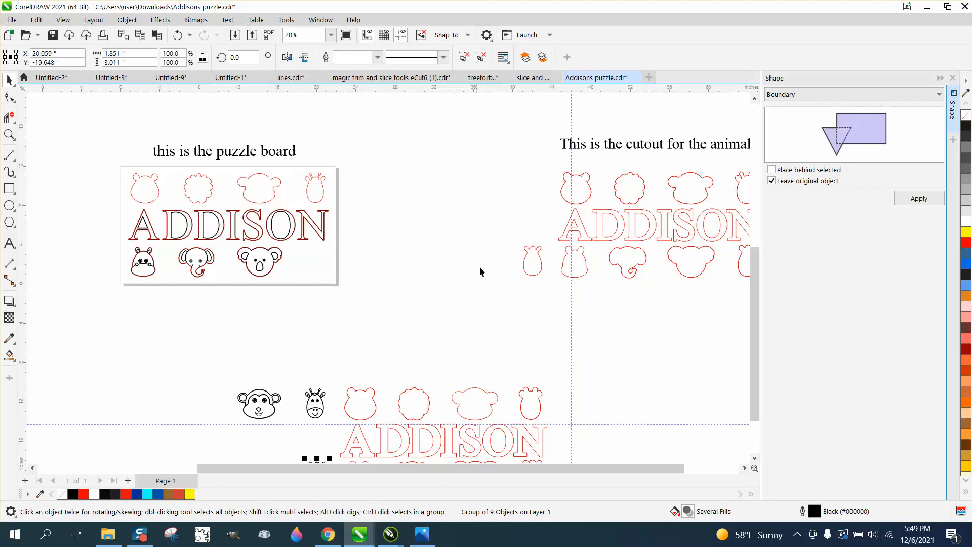
{"action": "left_click", "coordinate": [525, 266]}
{"action": "key", "text": "Left"}
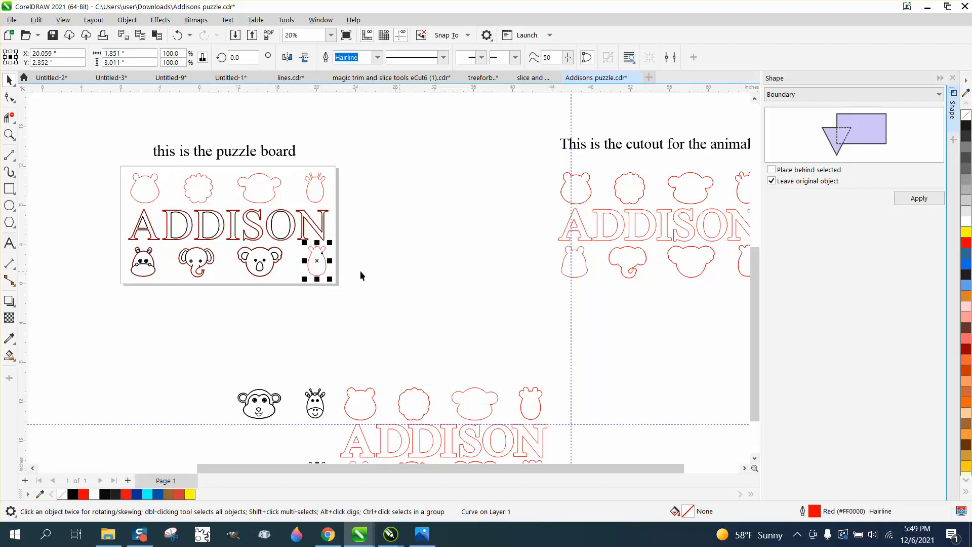
- Nudge the koala, elephant and hippo engraving artwork 22 inches down, leaving their red cut outlines on the puzzle board
{"action": "left_click", "coordinate": [263, 263]}
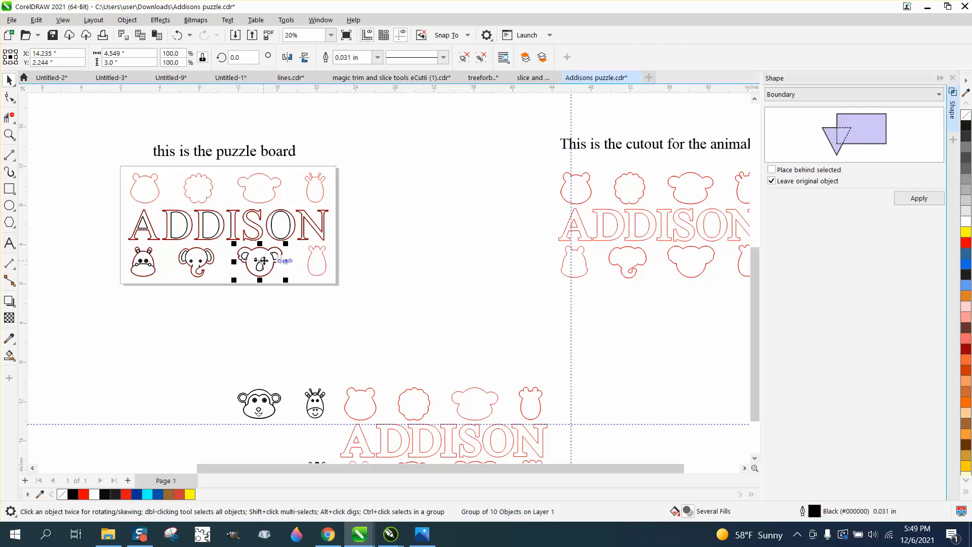
{"action": "key", "text": "Down"}
{"action": "left_click", "coordinate": [201, 266]}
{"action": "key", "text": "Down"}
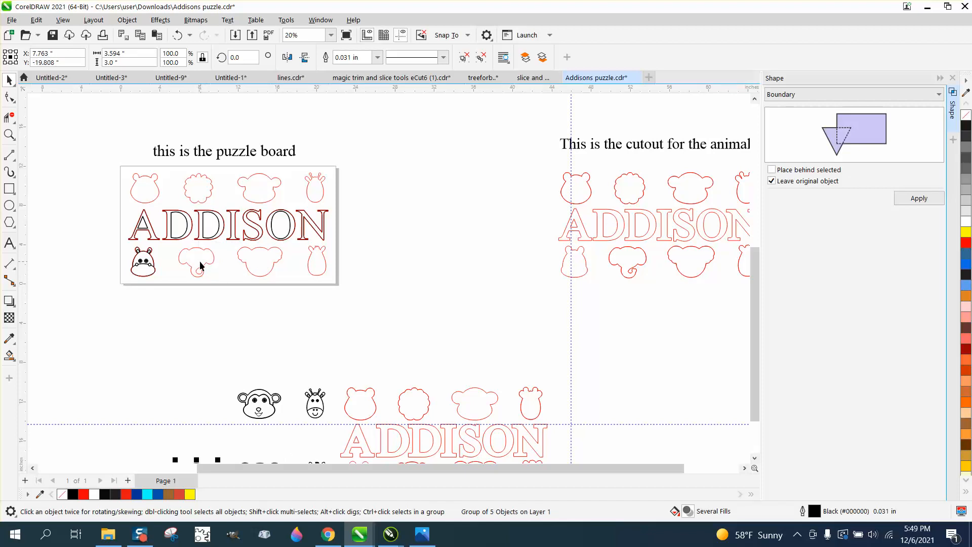
{"action": "left_click", "coordinate": [148, 265]}
{"action": "key", "text": "Down"}
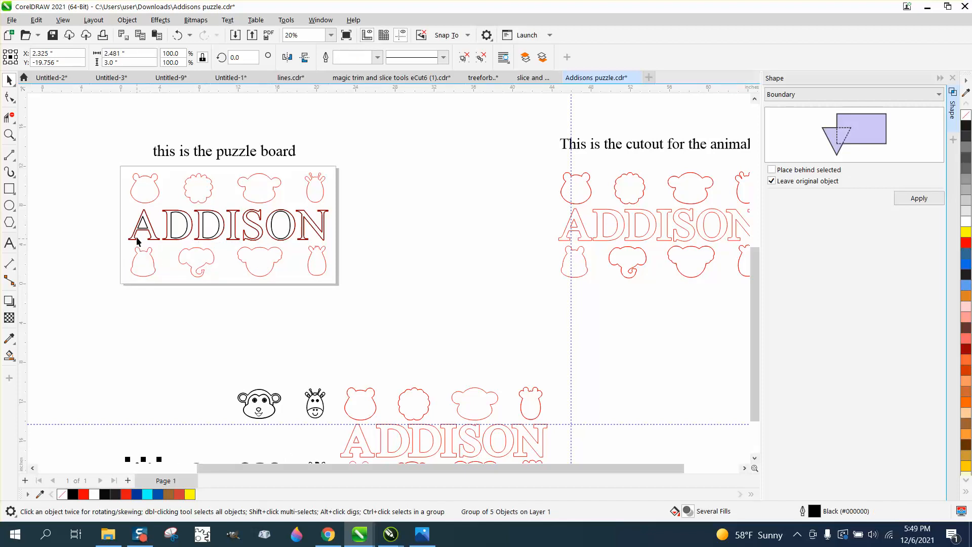
{"action": "left_click", "coordinate": [148, 229]}
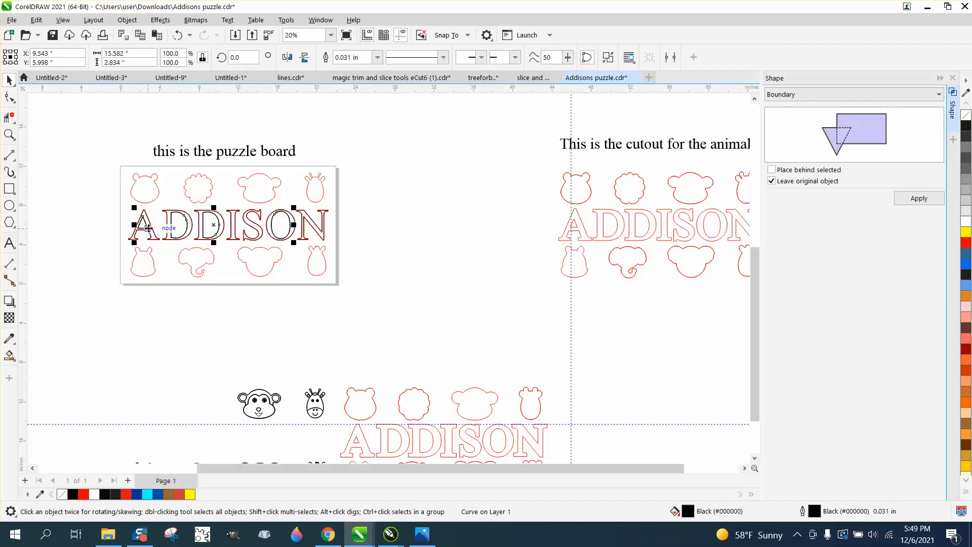
{"action": "key", "text": "Down"}
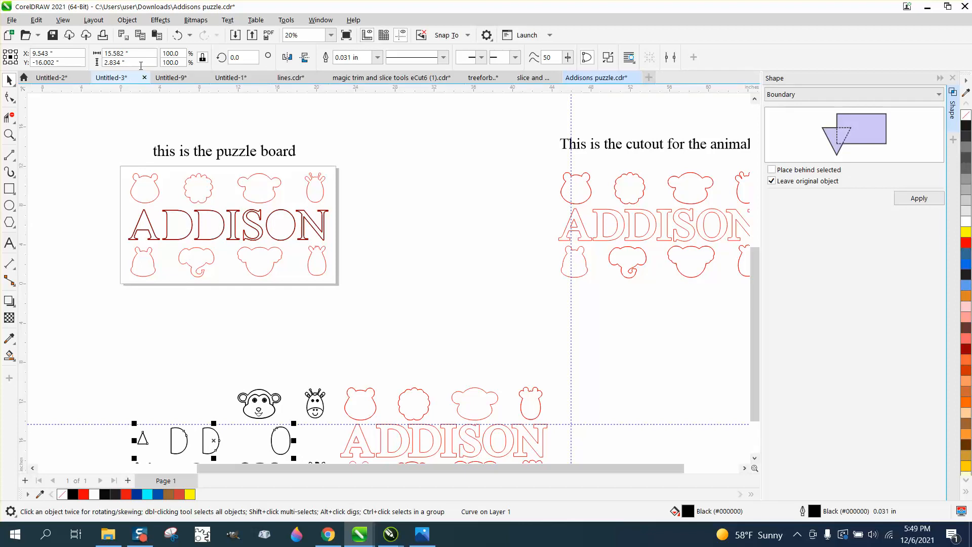
{"action": "left_click", "coordinate": [177, 35]}
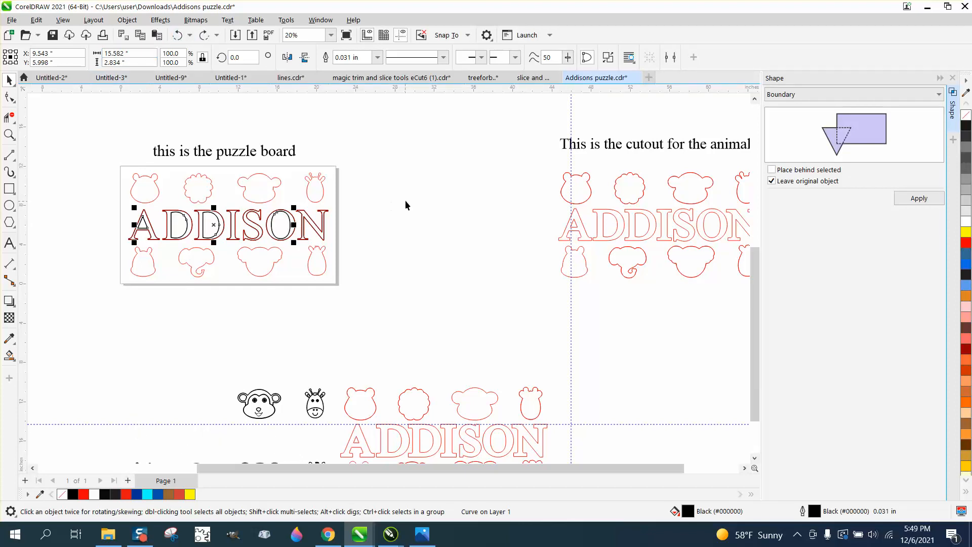
{"action": "left_click", "coordinate": [405, 201]}
- Move the red ADDISON cut outline off the black lettering to 22 inches above its place on the puzzle board
{"action": "left_click", "coordinate": [9, 135]}
{"action": "left_click_drag", "start_coordinate": [111, 191], "coordinate": [320, 258]}
{"action": "left_click", "coordinate": [9, 80]}
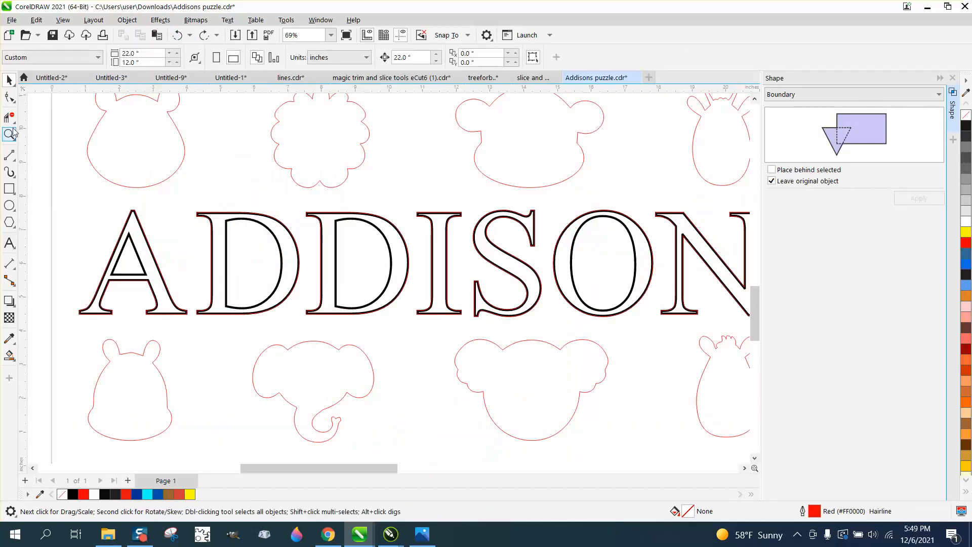
{"action": "left_click", "coordinate": [135, 215]}
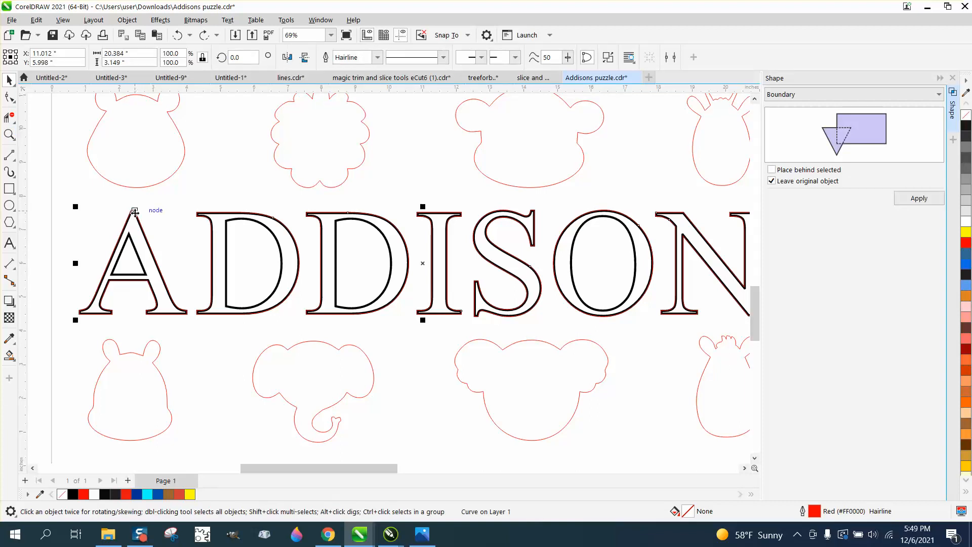
{"action": "key", "text": "Down"}
{"action": "scroll", "coordinate": [116, 202], "scroll_direction": "down", "scroll_amount": 1}
{"action": "scroll", "coordinate": [115, 203], "scroll_direction": "down", "scroll_amount": 3}
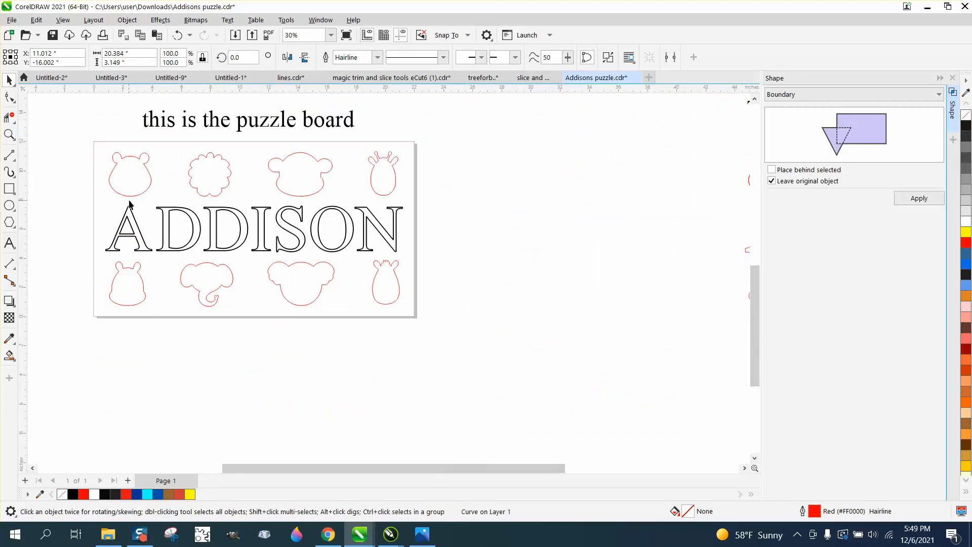
{"action": "key", "text": "Up"}
{"action": "key", "text": "Up"}
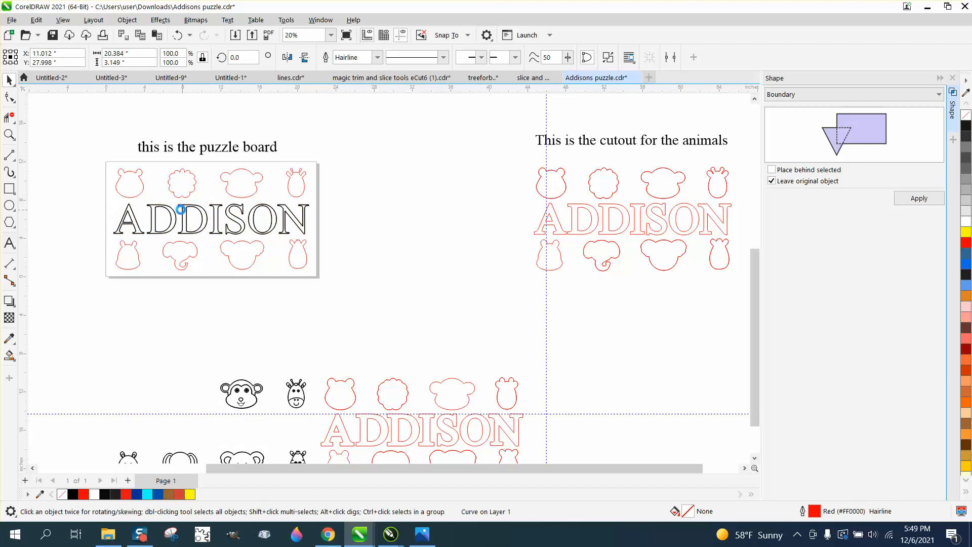
- Select both black ADDISON lettering curves together and nudge them 22 inches down, off the puzzle board
{"action": "left_click", "coordinate": [112, 212]}
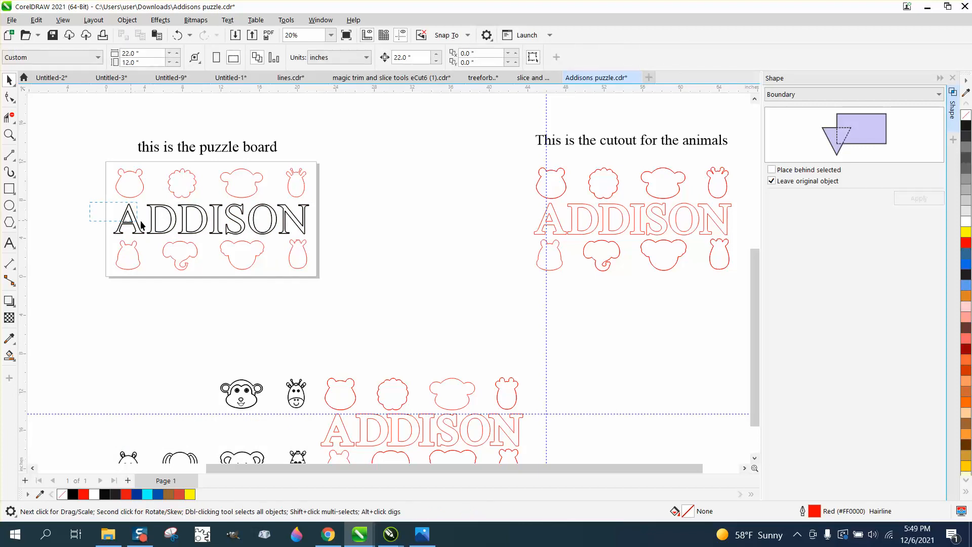
{"action": "left_click_drag", "start_coordinate": [315, 231], "coordinate": [324, 241]}
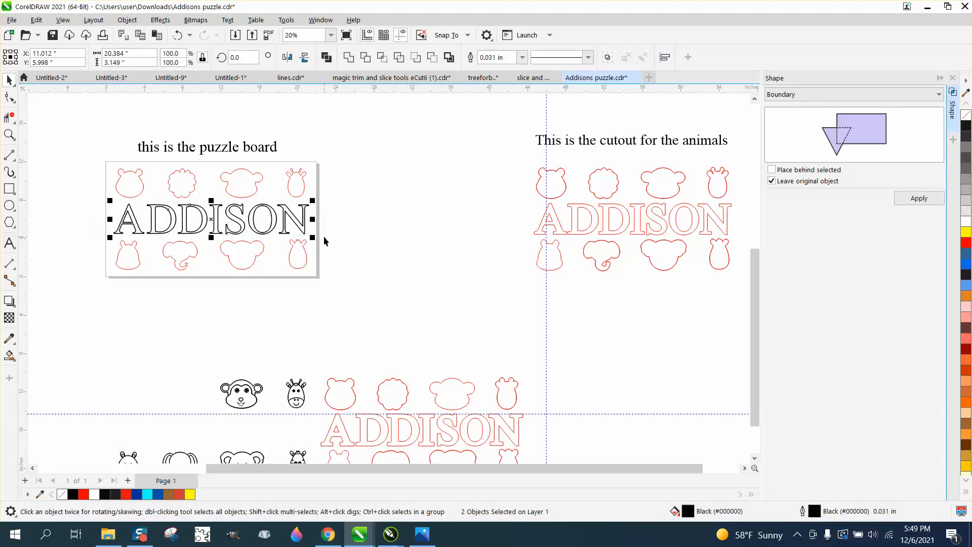
{"action": "key", "text": "Down"}
- Return the red ADDISON cut outline to the puzzle board by nudging it 22 inches down
{"action": "scroll", "coordinate": [323, 236], "scroll_direction": "down", "scroll_amount": 3}
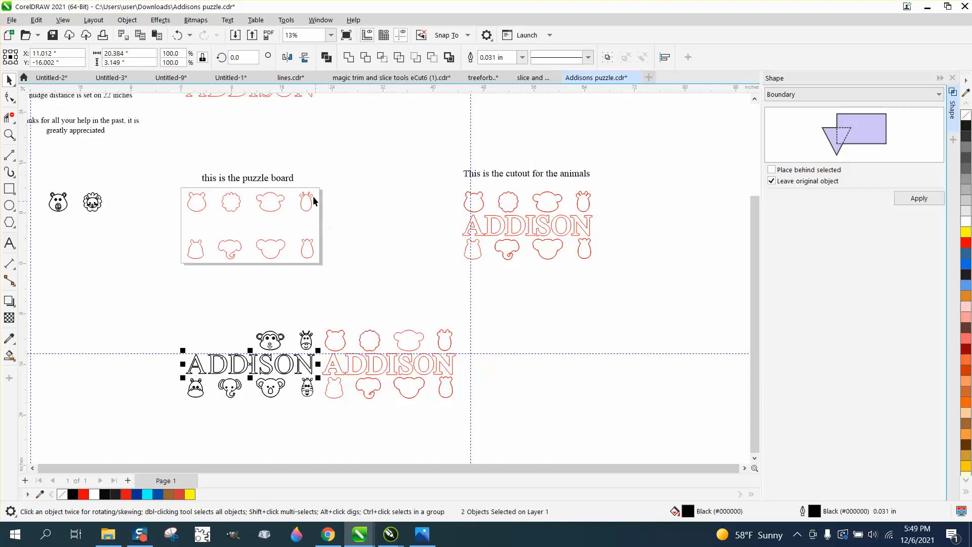
{"action": "left_click_drag", "start_coordinate": [208, 105], "coordinate": [233, 118]}
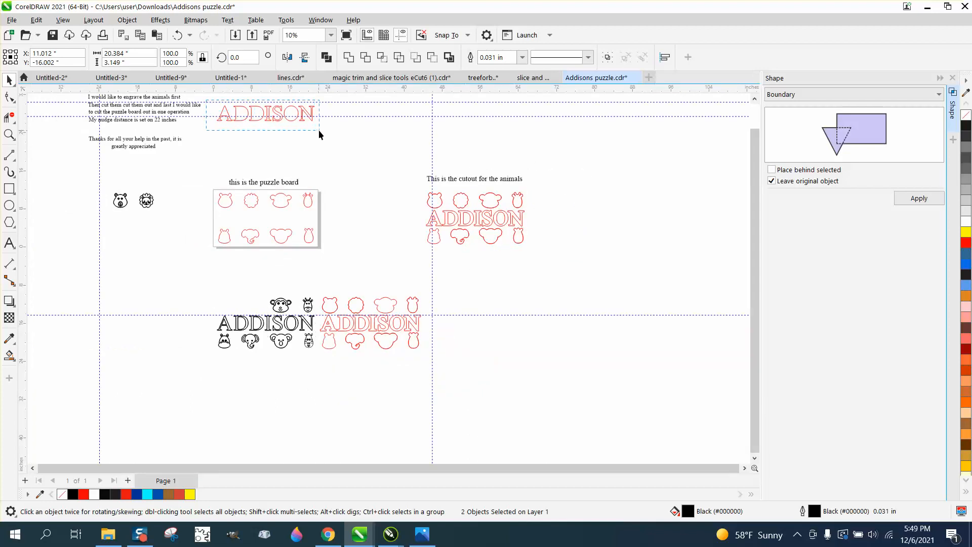
{"action": "left_click_drag", "start_coordinate": [318, 130], "coordinate": [336, 142]}
{"action": "key", "text": "Down"}
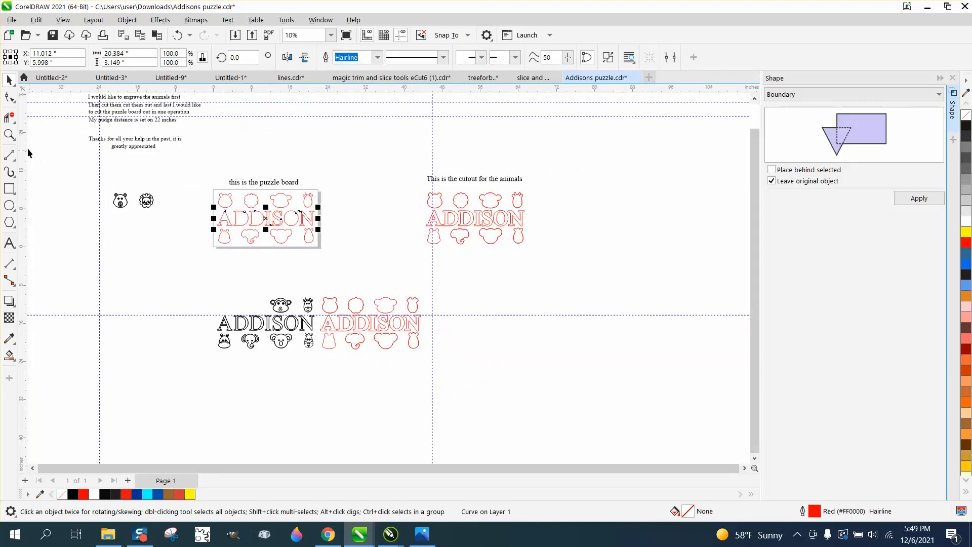
- Examine the red cut outlines on the puzzle board and the black engraving artwork placed below it
{"action": "left_click", "coordinate": [9, 134]}
{"action": "left_click_drag", "start_coordinate": [202, 174], "coordinate": [363, 263]}
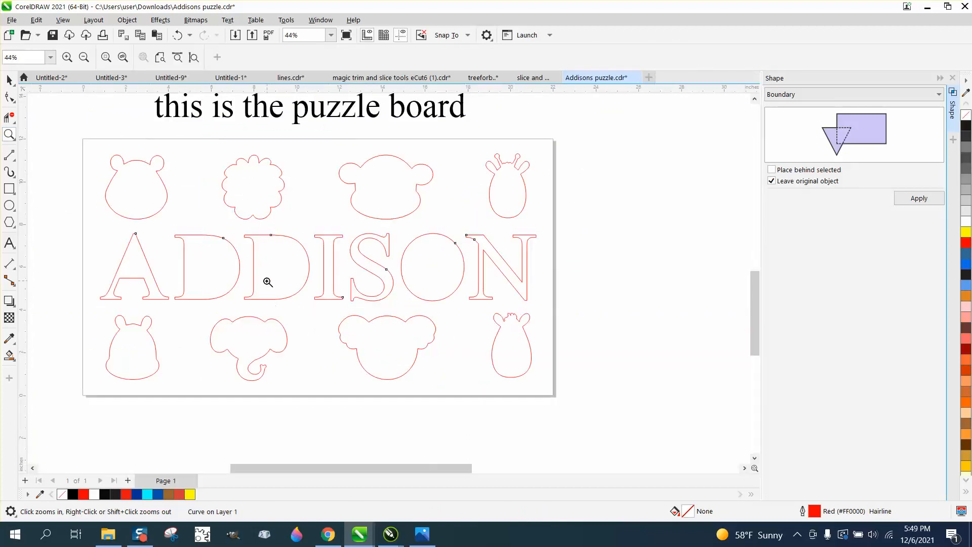
{"action": "right_click", "coordinate": [347, 359]}
{"action": "right_click", "coordinate": [347, 384]}
{"action": "right_click", "coordinate": [355, 418]}
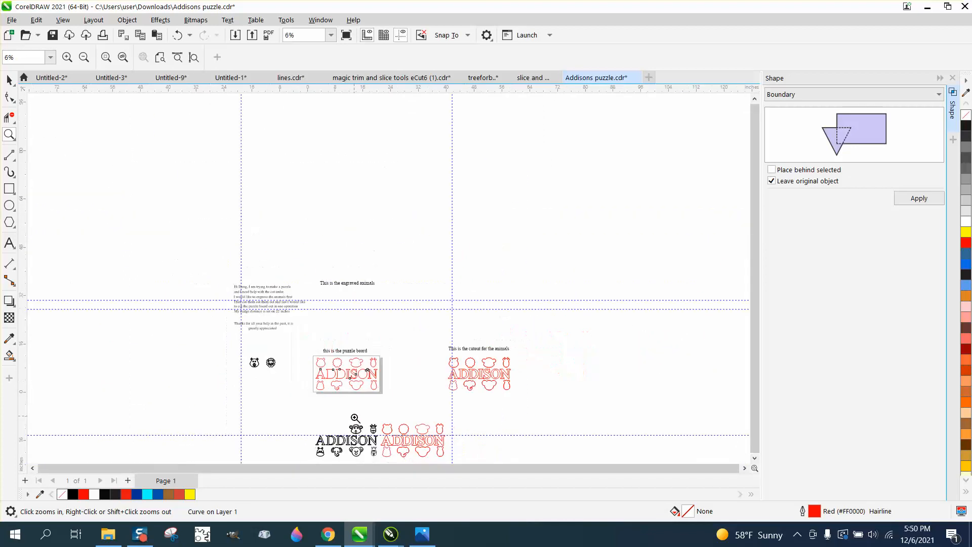
{"action": "left_click_drag", "start_coordinate": [319, 434], "coordinate": [397, 458]}
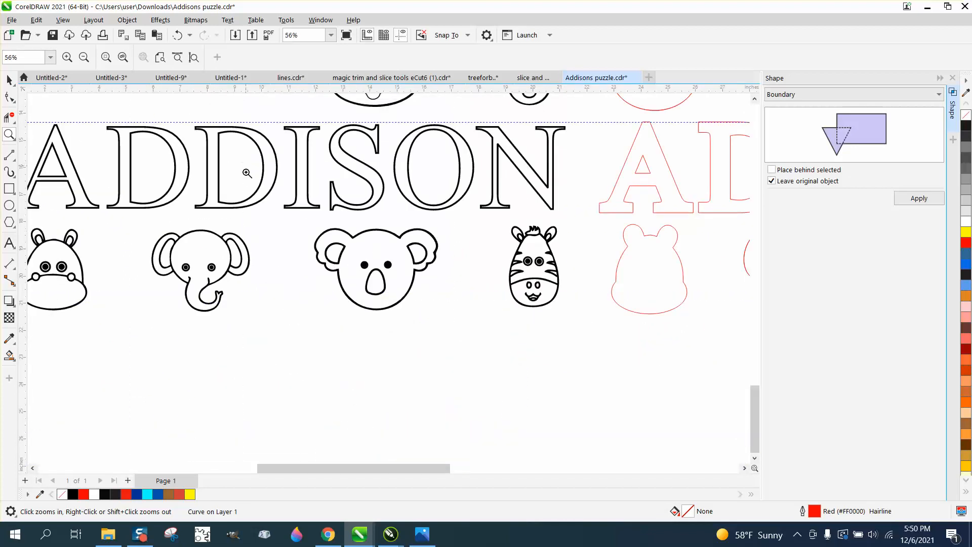
{"action": "scroll", "coordinate": [250, 191], "scroll_direction": "down", "scroll_amount": 2}
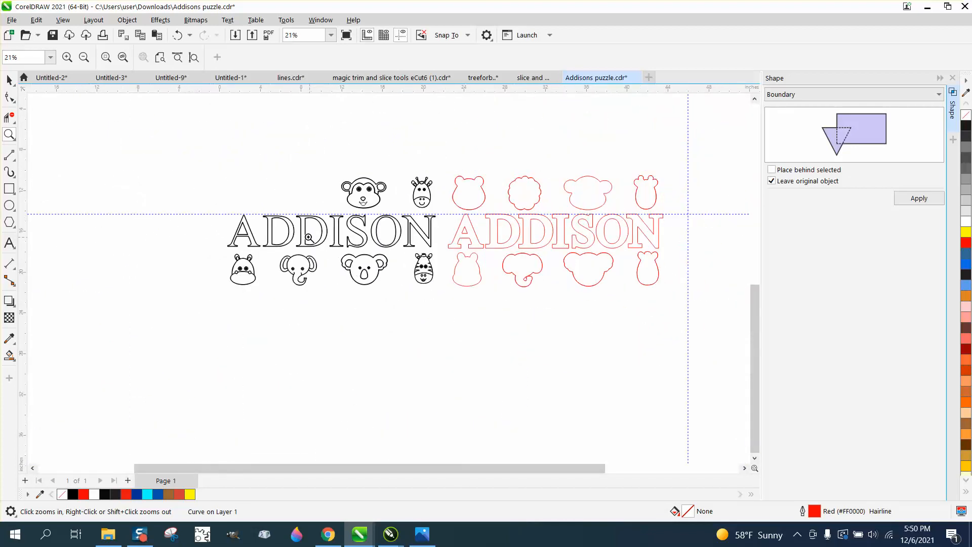
- Close the Shape settings and open the Contour effect settings for the red outlines on the puzzle board
{"action": "right_click", "coordinate": [284, 242]}
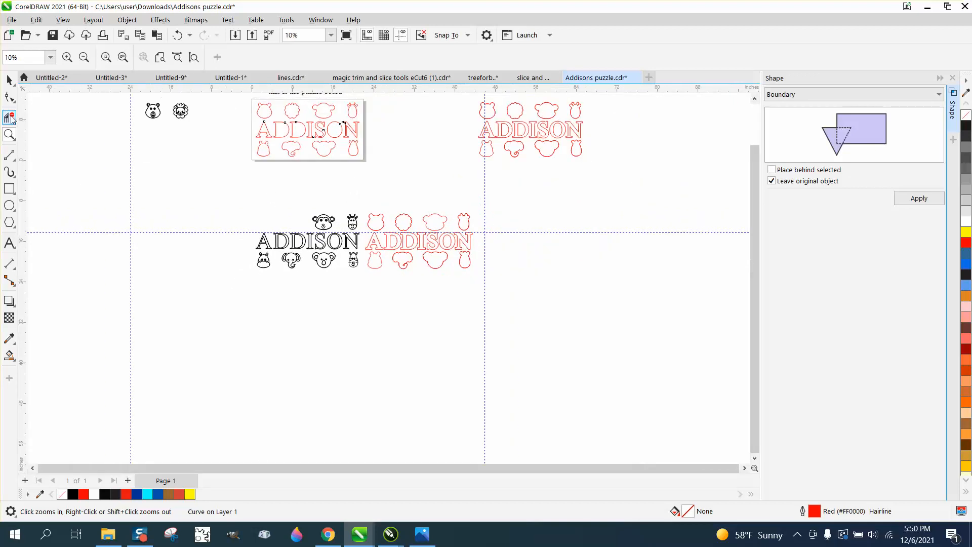
{"action": "left_click", "coordinate": [9, 134]}
{"action": "left_click_drag", "start_coordinate": [254, 105], "coordinate": [415, 168]}
{"action": "left_click", "coordinate": [7, 80]}
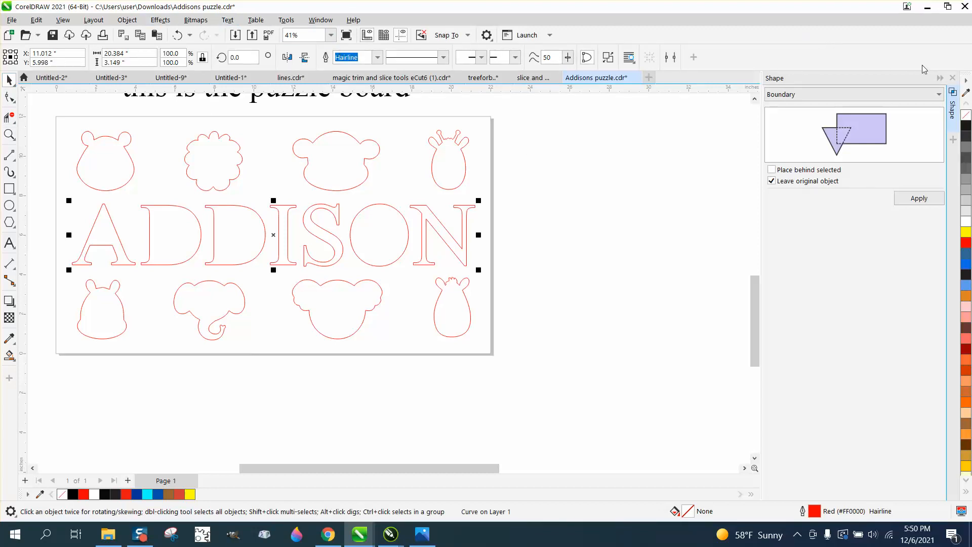
{"action": "left_click", "coordinate": [952, 78]}
{"action": "left_click", "coordinate": [160, 20]}
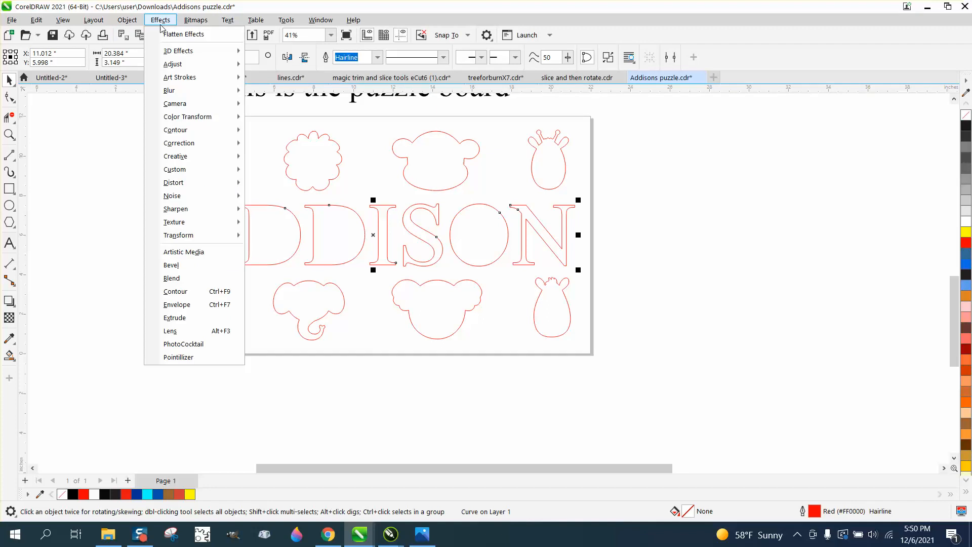
{"action": "left_click", "coordinate": [175, 291]}
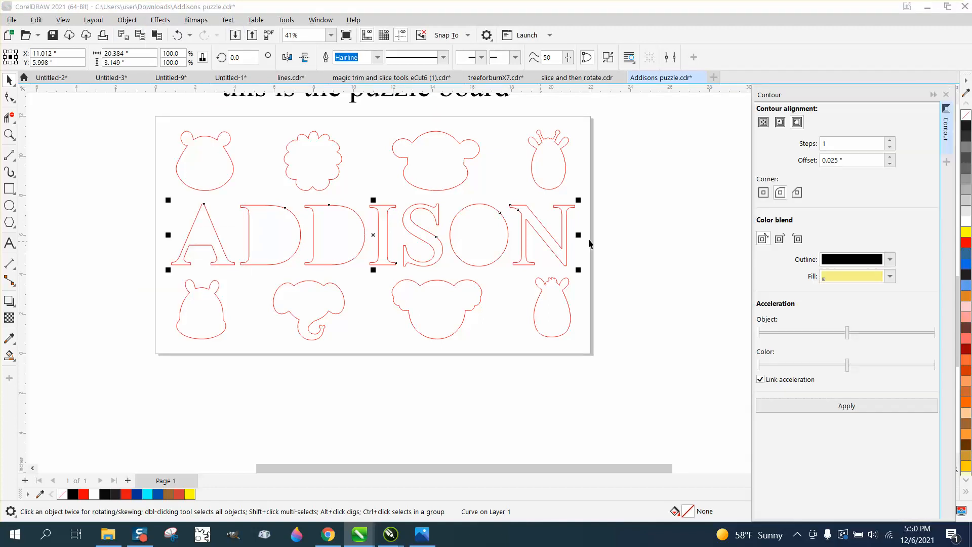
- Try a one-step outside contour with a 0.025-inch offset and round corners on the red bear outline
{"action": "left_click", "coordinate": [679, 231]}
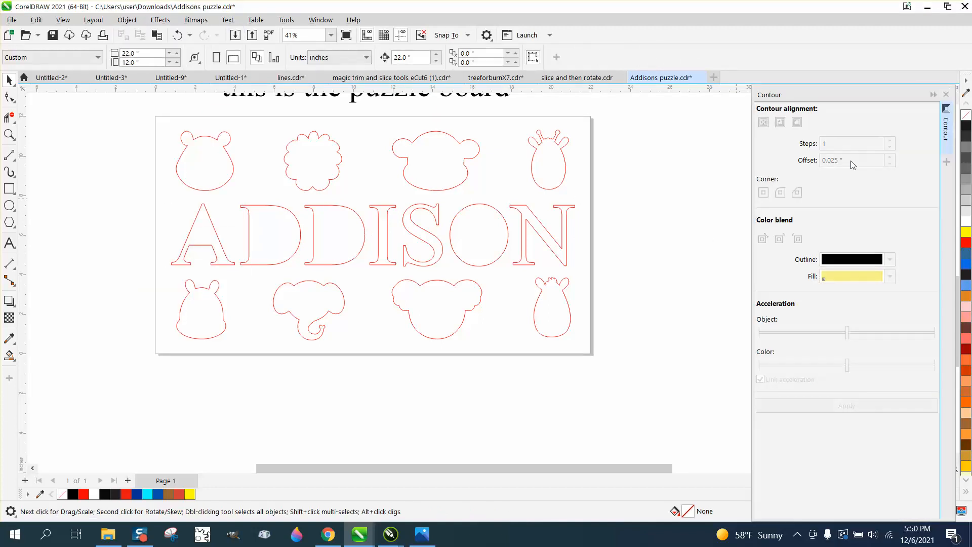
{"action": "left_click", "coordinate": [235, 173]}
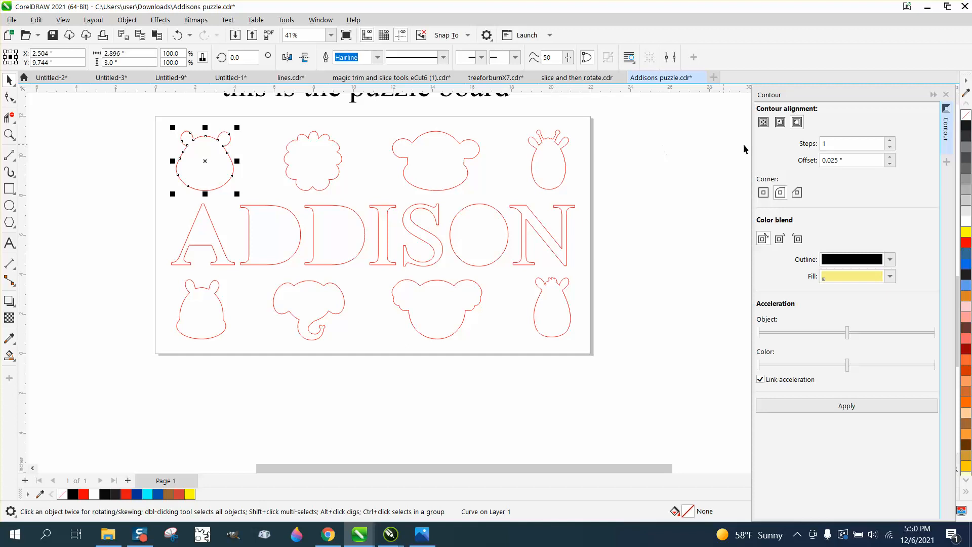
{"action": "left_click_drag", "start_coordinate": [851, 160], "coordinate": [834, 160]}
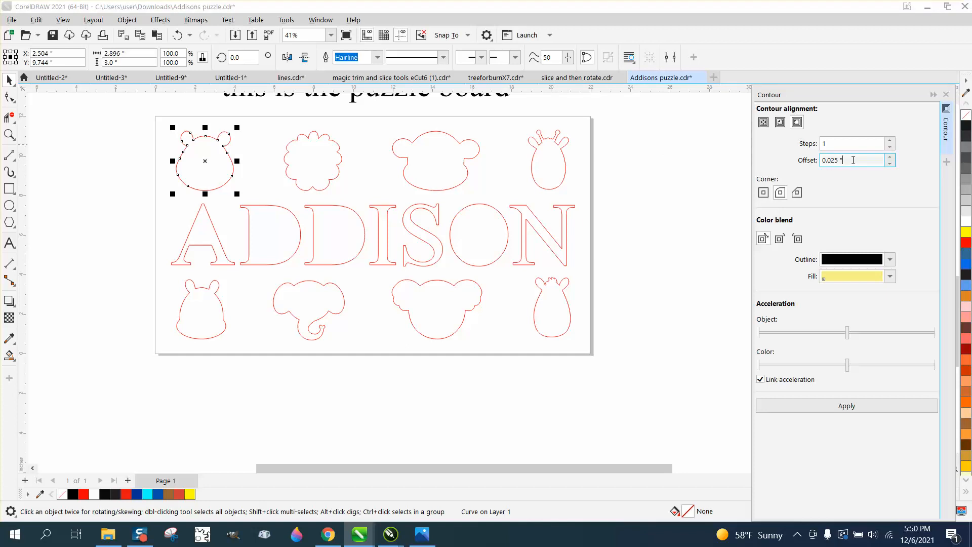
{"action": "left_click", "coordinate": [781, 196]}
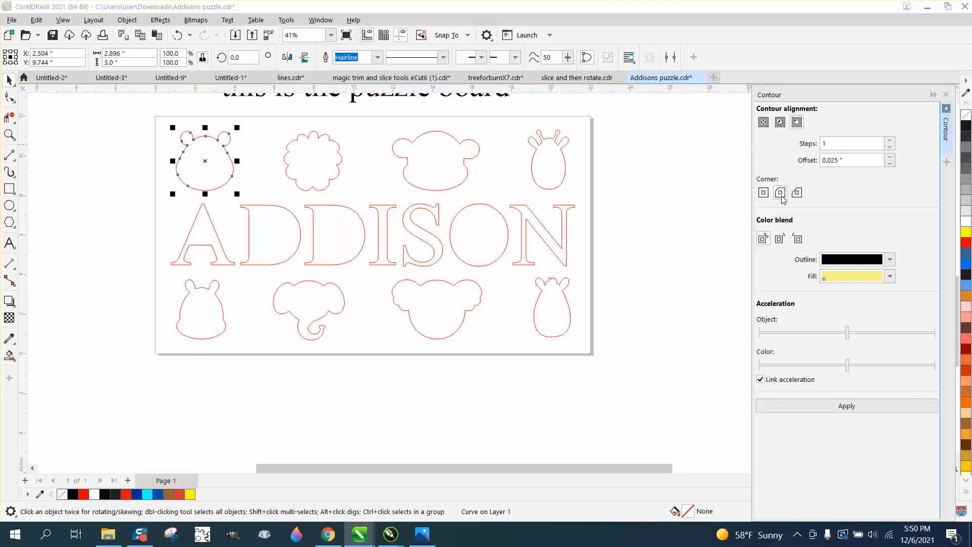
{"action": "left_click", "coordinate": [853, 407]}
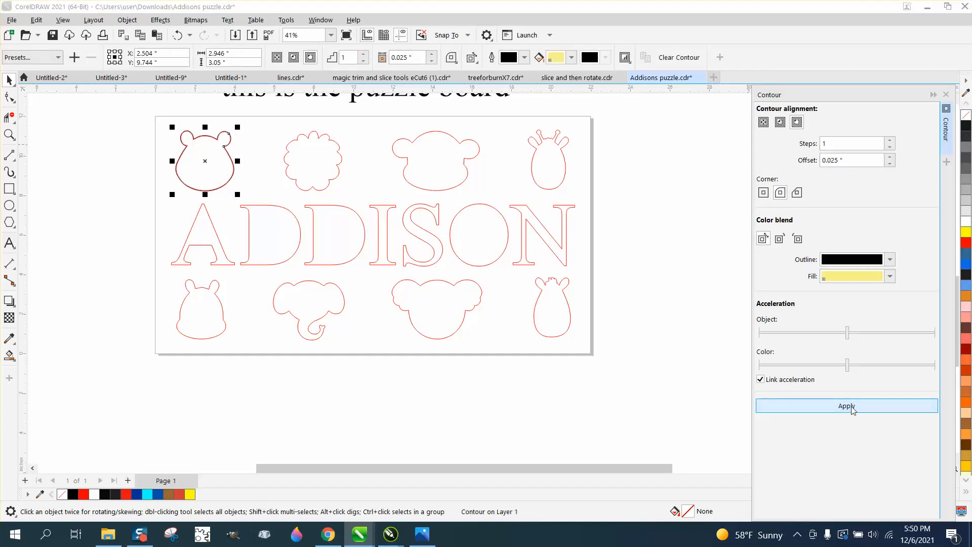
- Inspect the bear outline's contour up close and undo it, keeping the red ADDISON lettering on the board
{"action": "left_click", "coordinate": [9, 134]}
{"action": "left_click_drag", "start_coordinate": [150, 128], "coordinate": [256, 166]}
{"action": "scroll", "coordinate": [257, 165], "scroll_direction": "down", "scroll_amount": 4}
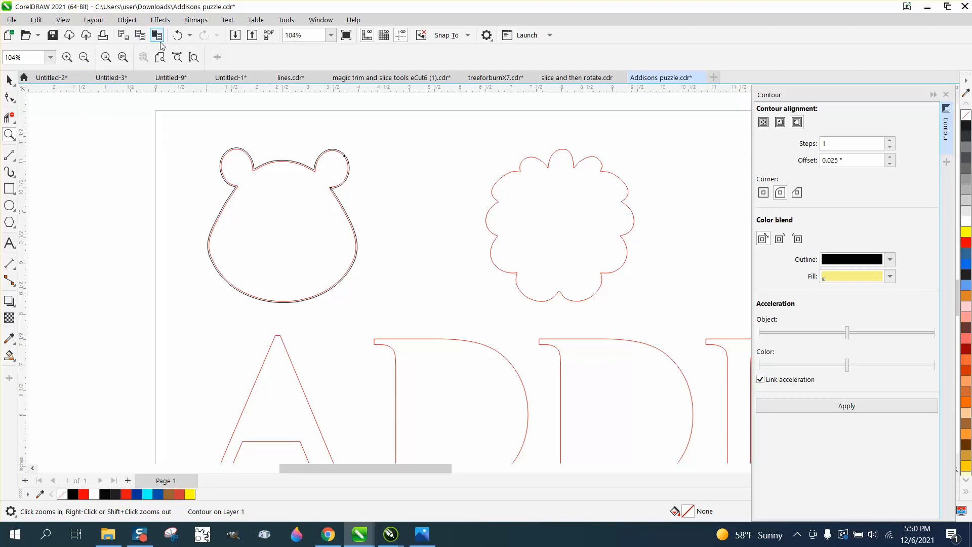
{"action": "left_click", "coordinate": [177, 35]}
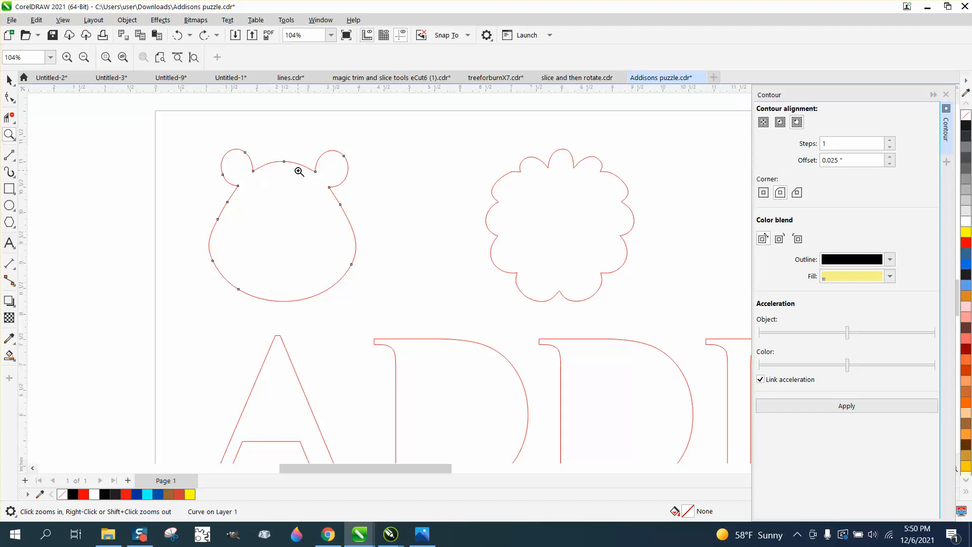
{"action": "left_click", "coordinate": [178, 35]}
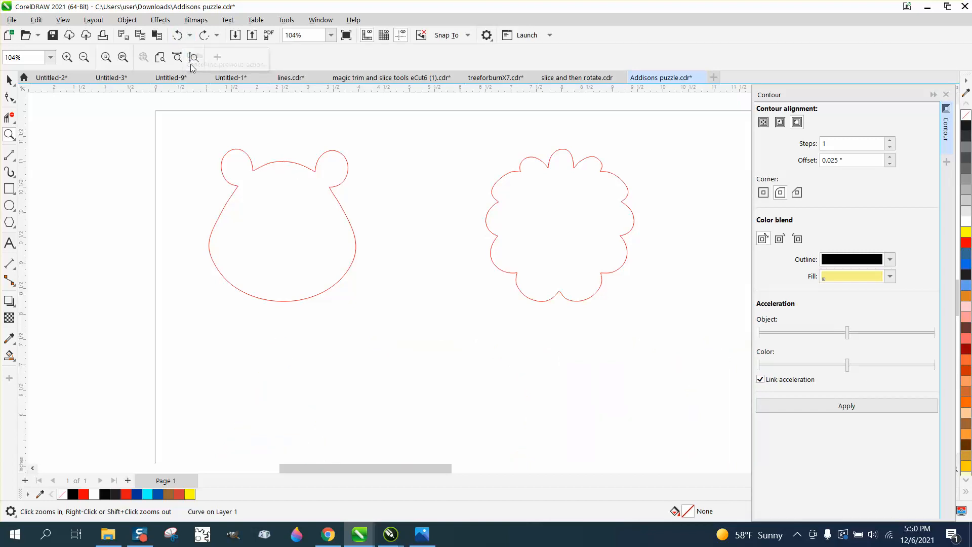
{"action": "left_click", "coordinate": [204, 36]}
- Add a one-step outside contour with a 0.025-inch offset to the red bear and lion outlines
{"action": "left_click", "coordinate": [9, 80]}
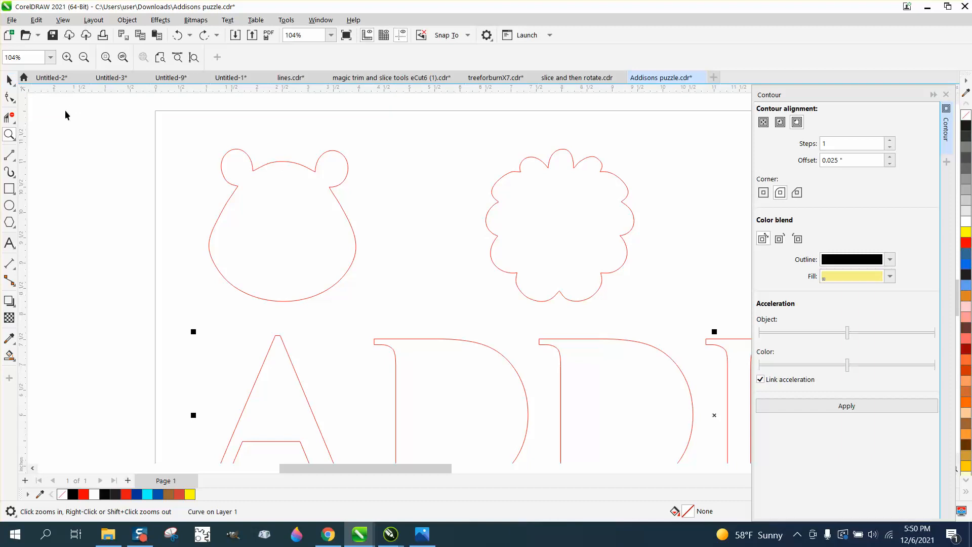
{"action": "left_click", "coordinate": [65, 110]}
{"action": "left_click", "coordinate": [282, 162]}
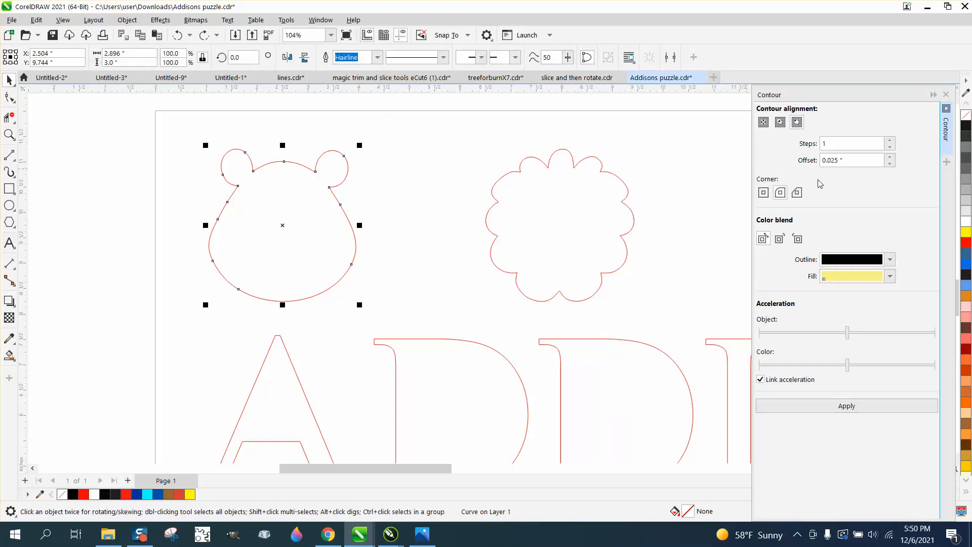
{"action": "left_click", "coordinate": [854, 406]}
{"action": "left_click", "coordinate": [581, 259]}
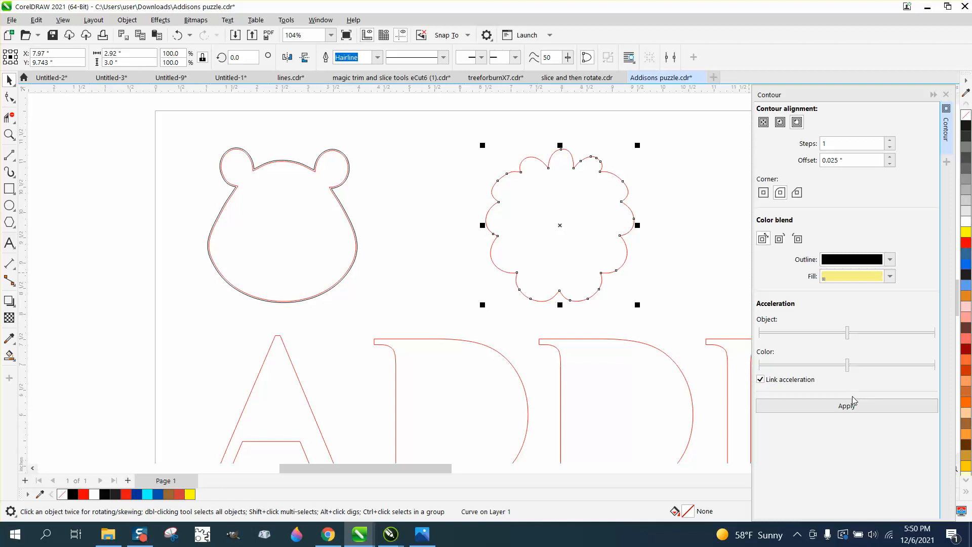
{"action": "left_click", "coordinate": [847, 405]}
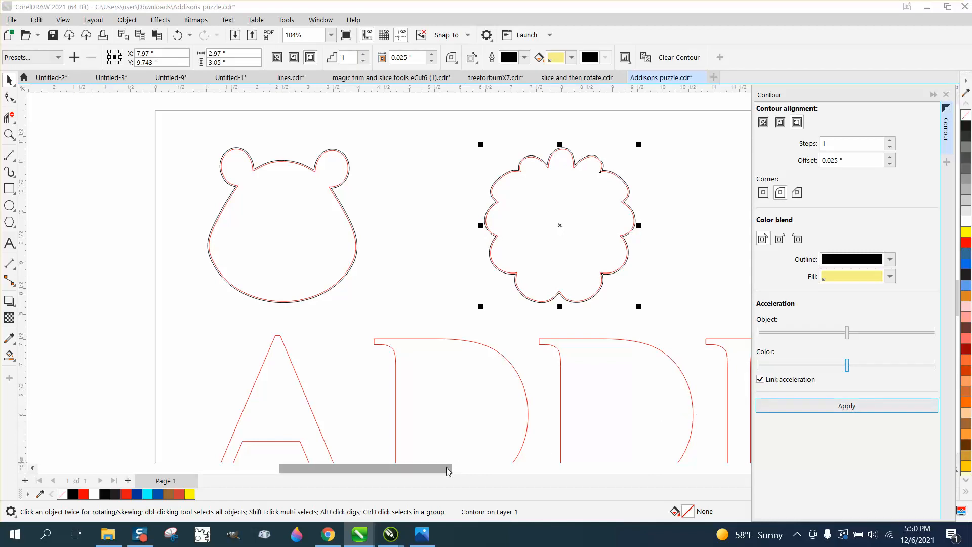
- Apply the same 0.025-inch outside contour to the red monkey and giraffe outlines in the upper row
{"action": "left_click_drag", "start_coordinate": [450, 468], "coordinate": [532, 434]}
{"action": "left_click", "coordinate": [415, 268]}
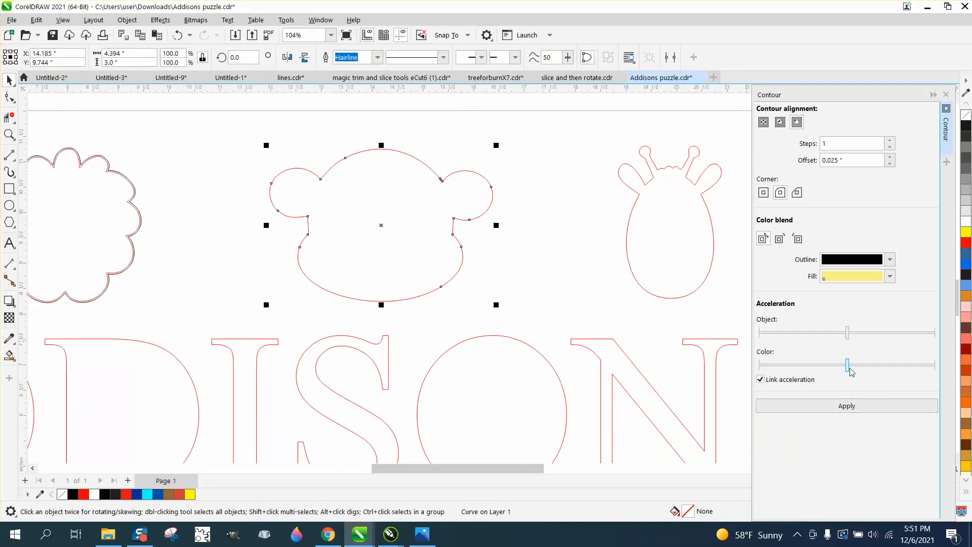
{"action": "left_click", "coordinate": [864, 408]}
{"action": "left_click", "coordinate": [691, 282]}
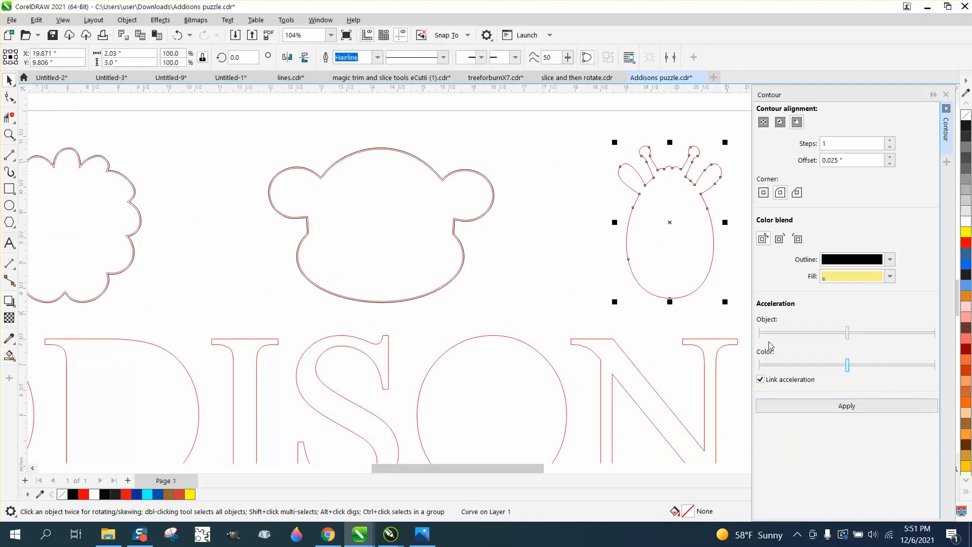
{"action": "left_click", "coordinate": [858, 408]}
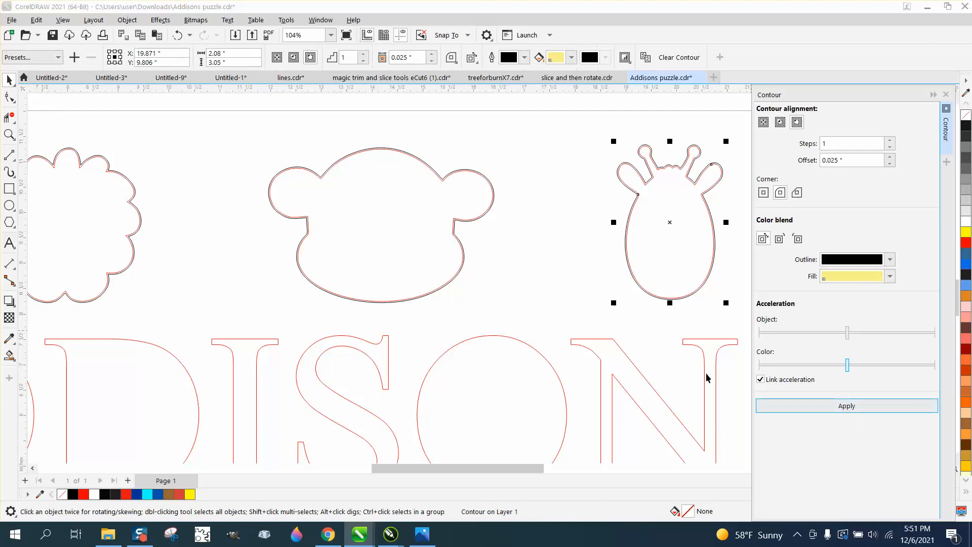
{"action": "left_click", "coordinate": [546, 307]}
- Apply the 0.025-inch outside contour to the red ADDISON lettering and the koala outline
{"action": "scroll", "coordinate": [545, 303], "scroll_direction": "down", "scroll_amount": 3}
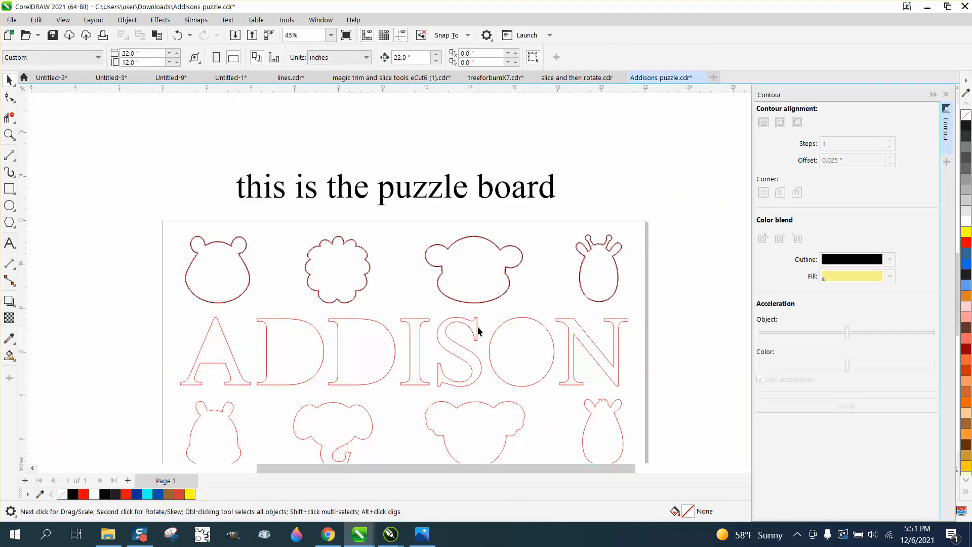
{"action": "left_click", "coordinate": [478, 330]}
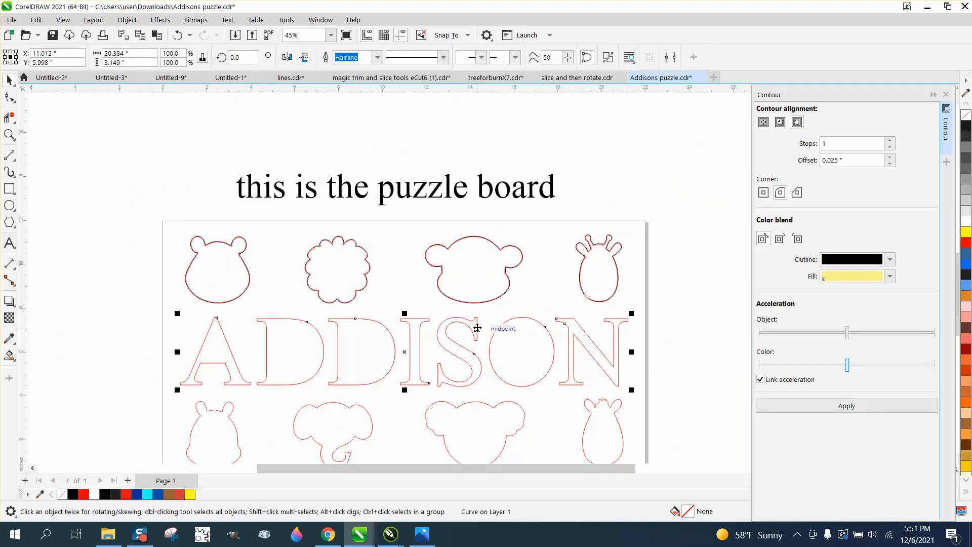
{"action": "left_click", "coordinate": [865, 408]}
{"action": "left_click", "coordinate": [521, 419]}
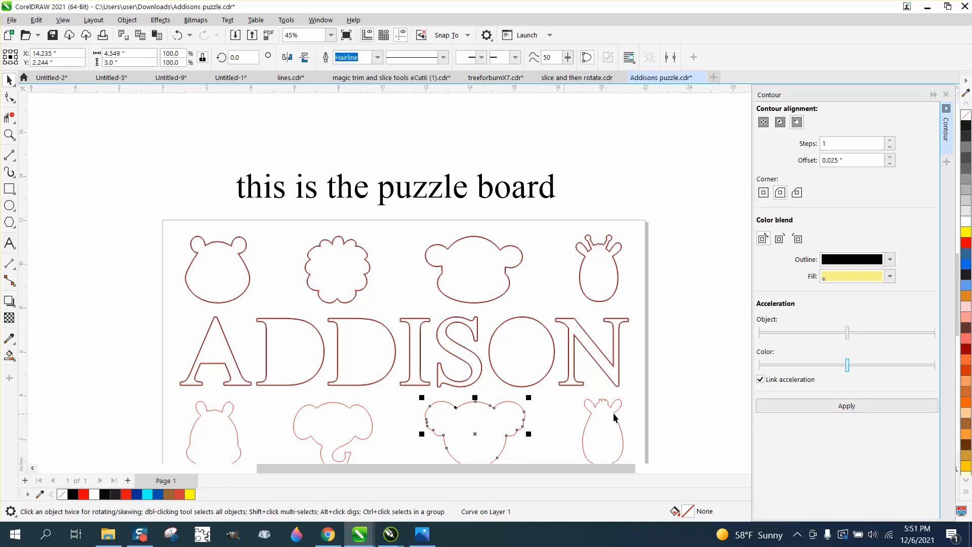
{"action": "left_click", "coordinate": [847, 405]}
- Apply the 0.025-inch outside contour to the remaining zebra, elephant and hippo outlines in the lower row
{"action": "left_click", "coordinate": [613, 424]}
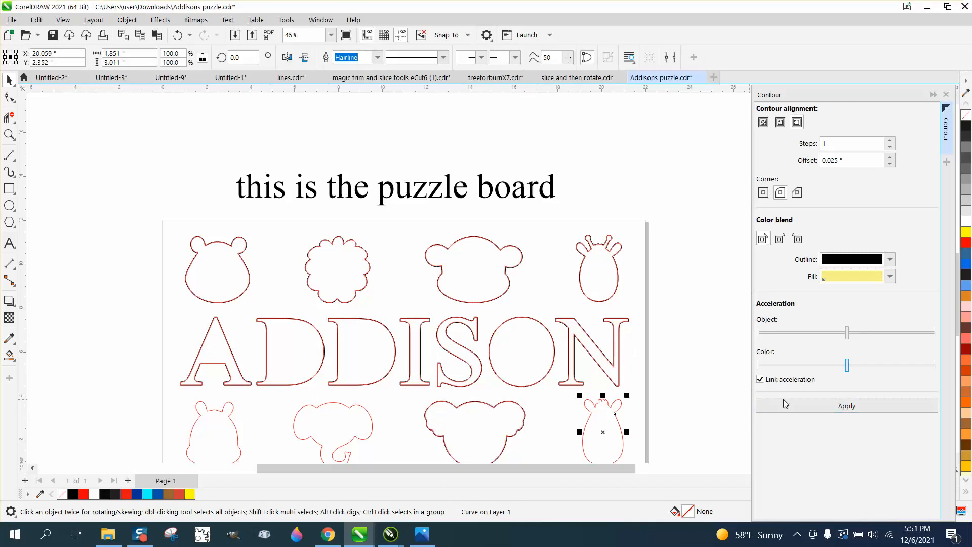
{"action": "left_click", "coordinate": [847, 406]}
{"action": "left_click", "coordinate": [370, 422]}
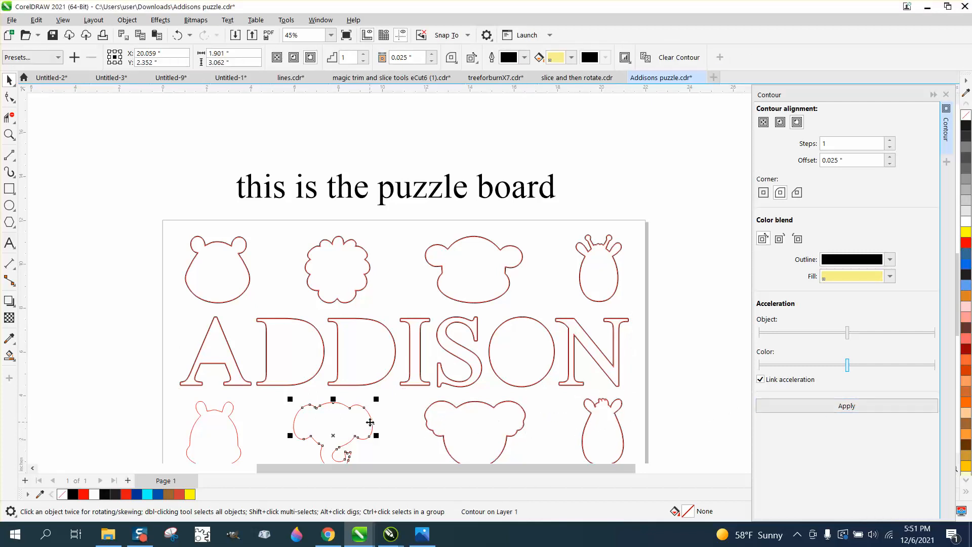
{"action": "left_click", "coordinate": [861, 408]}
{"action": "left_click", "coordinate": [228, 419]}
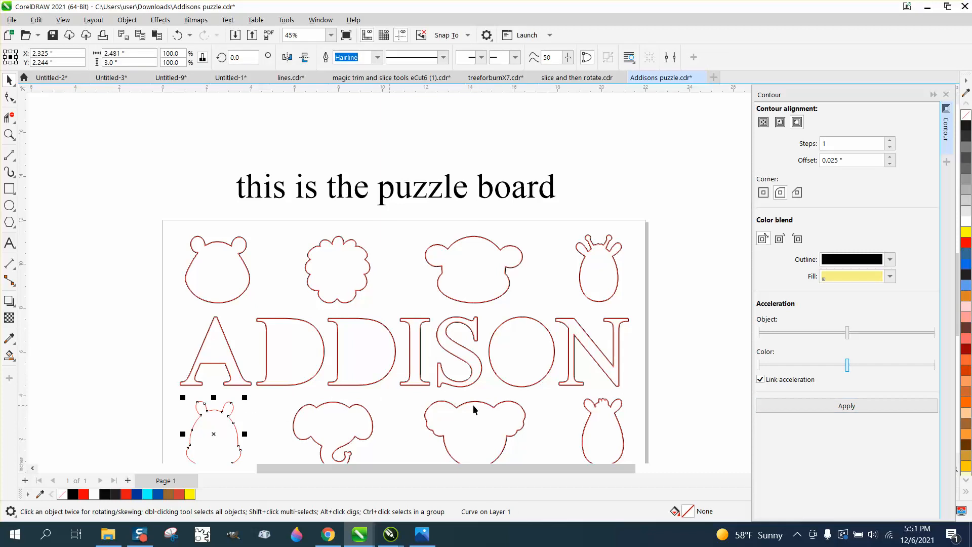
{"action": "left_click", "coordinate": [879, 406]}
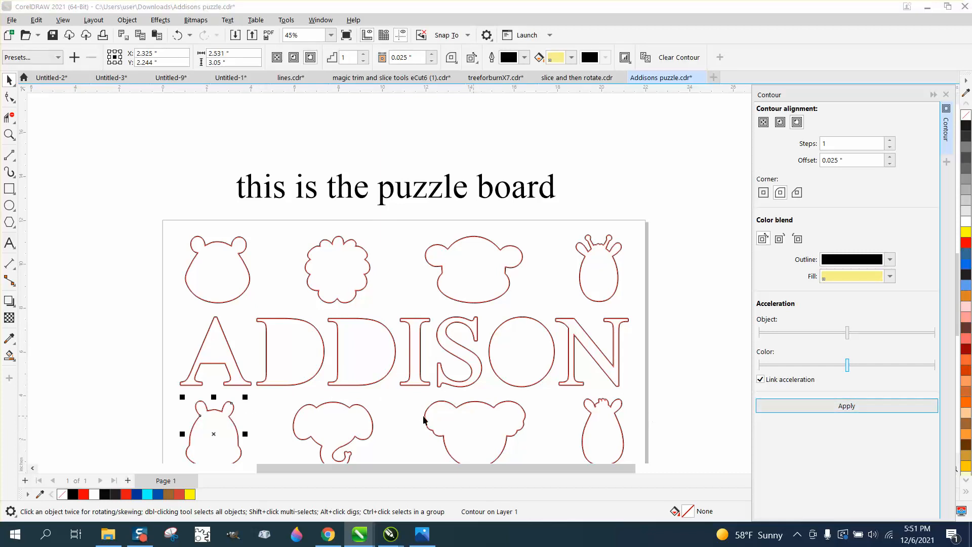
- Check the contour around the elephant's trunk, select all shapes on the puzzle board and break their contours apart
{"action": "left_click", "coordinate": [9, 135]}
{"action": "left_click_drag", "start_coordinate": [306, 413], "coordinate": [428, 462]}
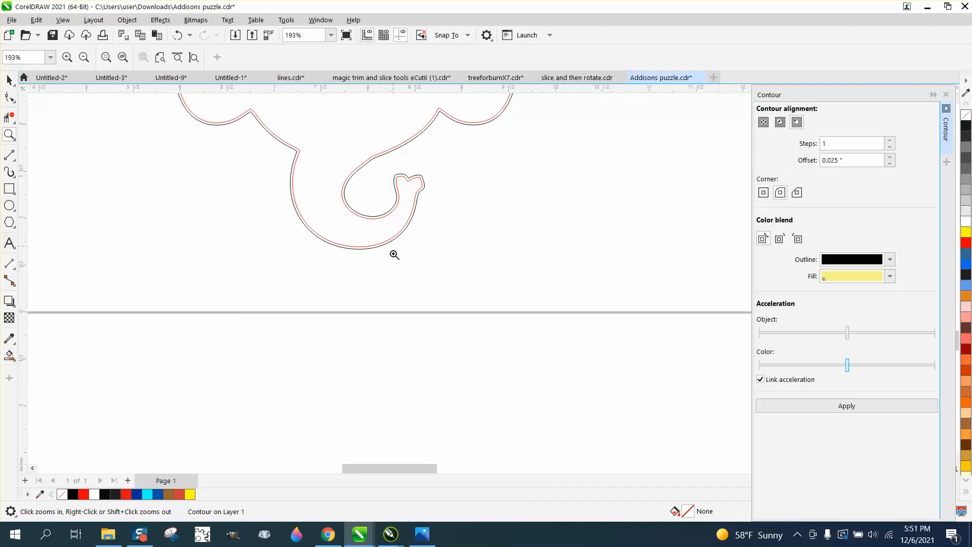
{"action": "scroll", "coordinate": [393, 314], "scroll_direction": "down", "scroll_amount": 5}
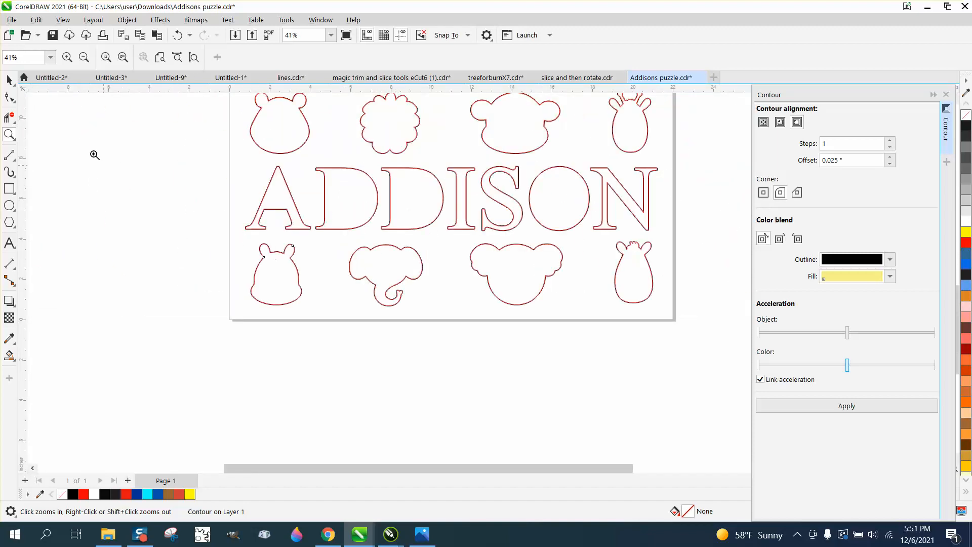
{"action": "left_click", "coordinate": [10, 80]}
{"action": "scroll", "coordinate": [327, 230], "scroll_direction": "down", "scroll_amount": 1}
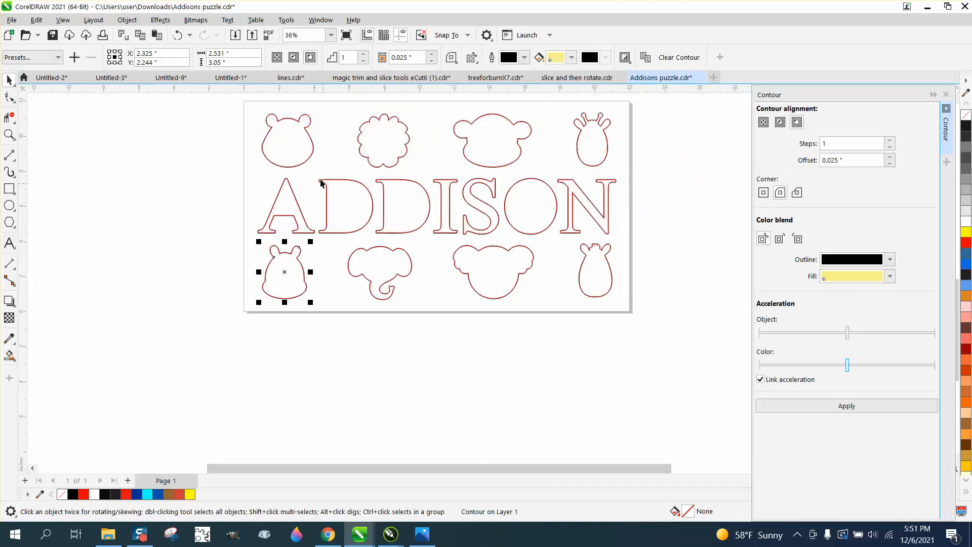
{"action": "left_click", "coordinate": [215, 154]}
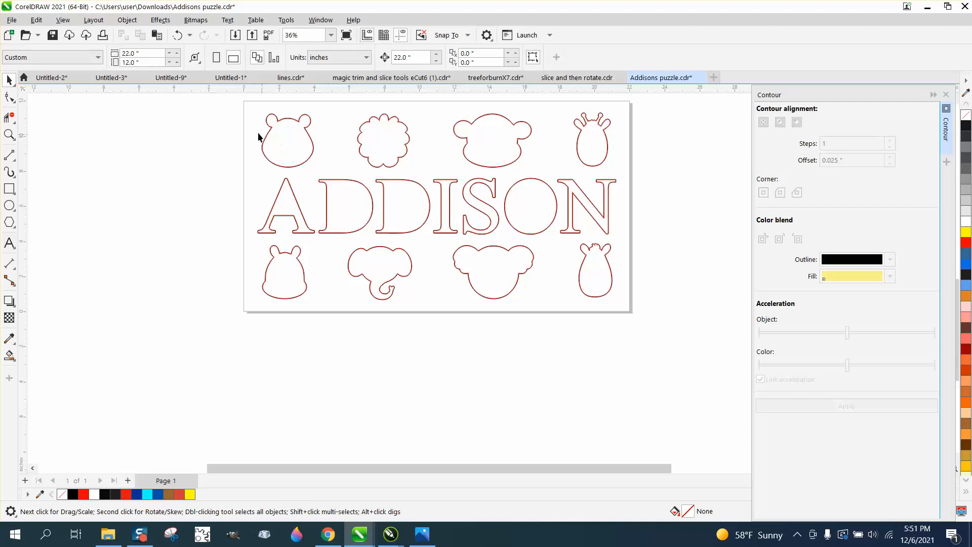
{"action": "left_click_drag", "start_coordinate": [244, 100], "coordinate": [689, 335]}
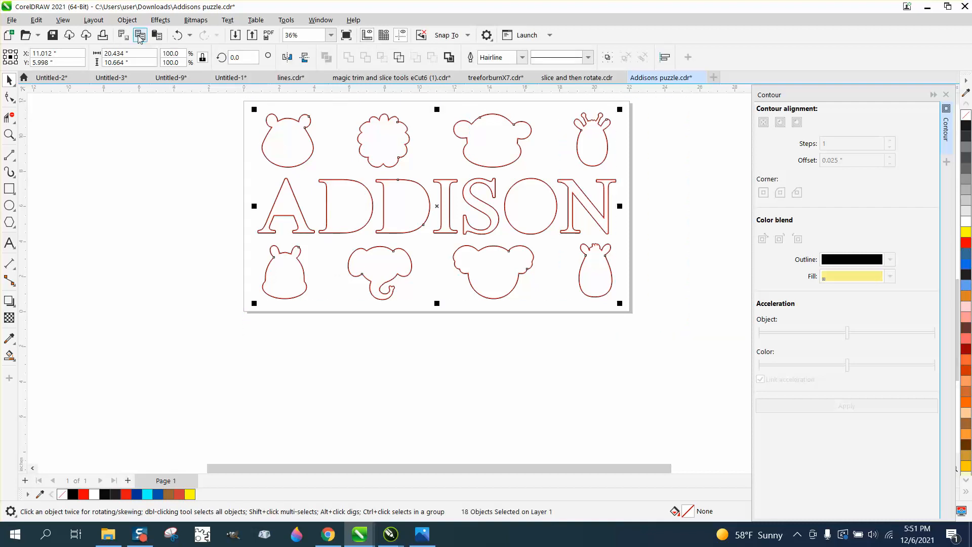
{"action": "left_click", "coordinate": [133, 23]}
{"action": "left_click", "coordinate": [184, 292]}
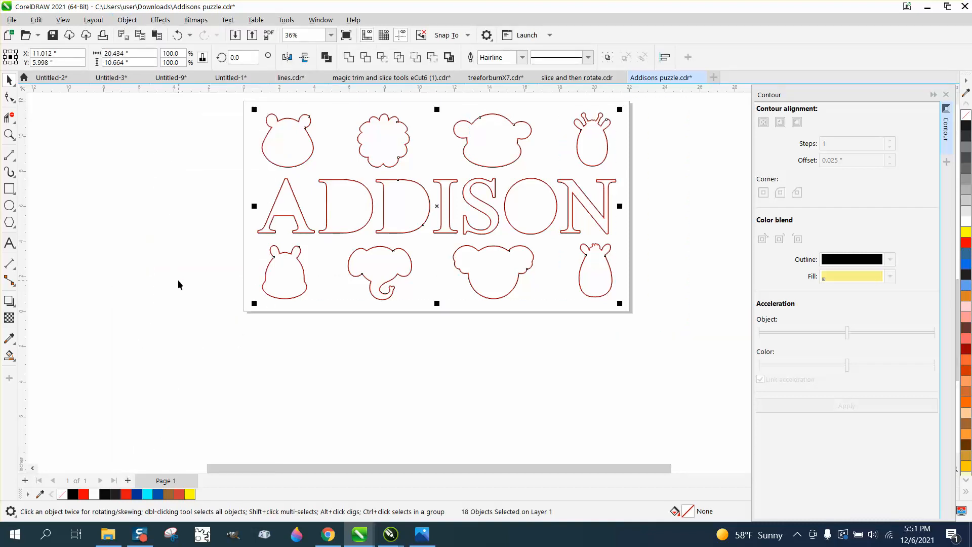
{"action": "left_click", "coordinate": [178, 279]}
- Nudge the red bear, lion and monkey outlines 22 inches left, leaving their black contours on the puzzle board
{"action": "left_click", "coordinate": [283, 158]}
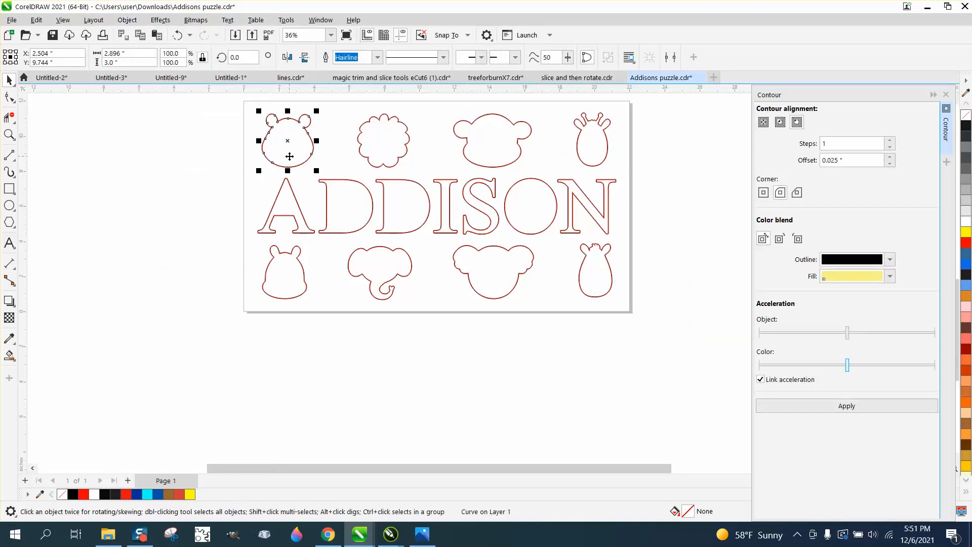
{"action": "key", "text": "Left"}
{"action": "left_click", "coordinate": [377, 156]}
{"action": "key", "text": "Left"}
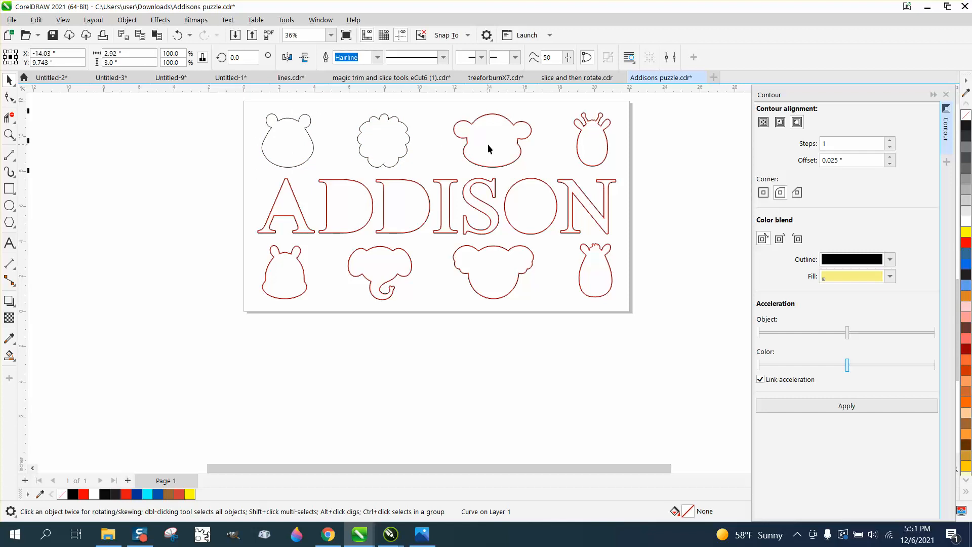
{"action": "left_click", "coordinate": [487, 144]}
{"action": "key", "text": "Left"}
- Nudge the red giraffe and zebra outlines 22 inches left, off the puzzle board
{"action": "left_click", "coordinate": [592, 145]}
{"action": "key", "text": "Left"}
{"action": "left_click", "coordinate": [595, 272]}
{"action": "key", "text": "Left"}
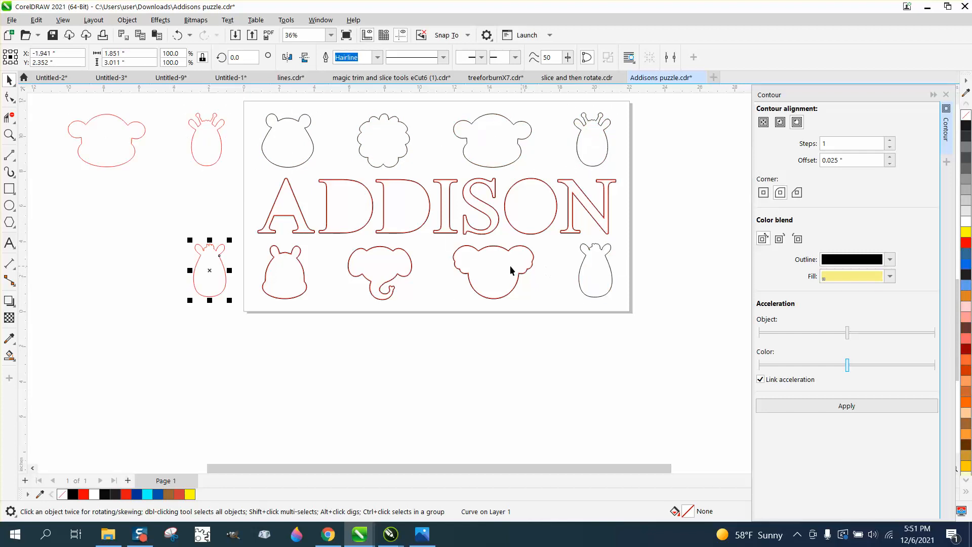
- Nudge the red koala, elephant, hippo and ADDISON outlines 22 inches left, off the puzzle board
{"action": "left_click", "coordinate": [506, 271]}
{"action": "key", "text": "Left"}
{"action": "left_click", "coordinate": [397, 271]}
{"action": "key", "text": "Left"}
{"action": "left_click", "coordinate": [296, 276]}
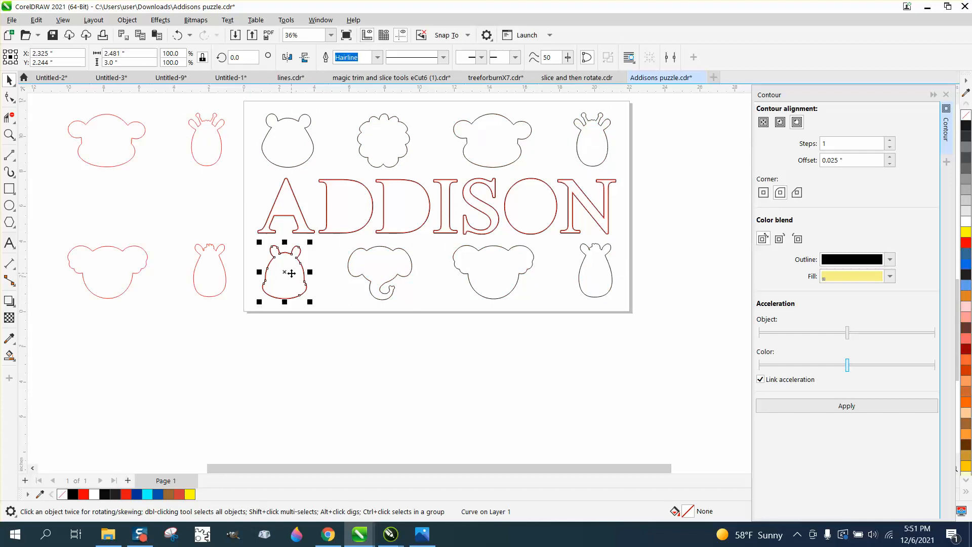
{"action": "key", "text": "Left"}
{"action": "left_click", "coordinate": [297, 212]}
{"action": "key", "text": "Left"}
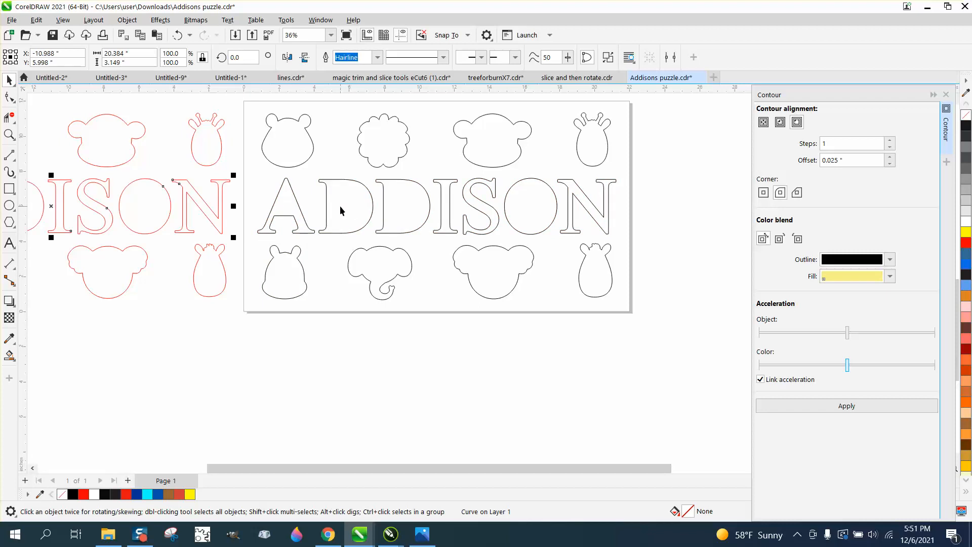
- Recolor the outlines of all contours on the puzzle board red, close the Contour settings and clear the selection
{"action": "left_click_drag", "start_coordinate": [248, 101], "coordinate": [646, 307]}
{"action": "right_click", "coordinate": [967, 247]}
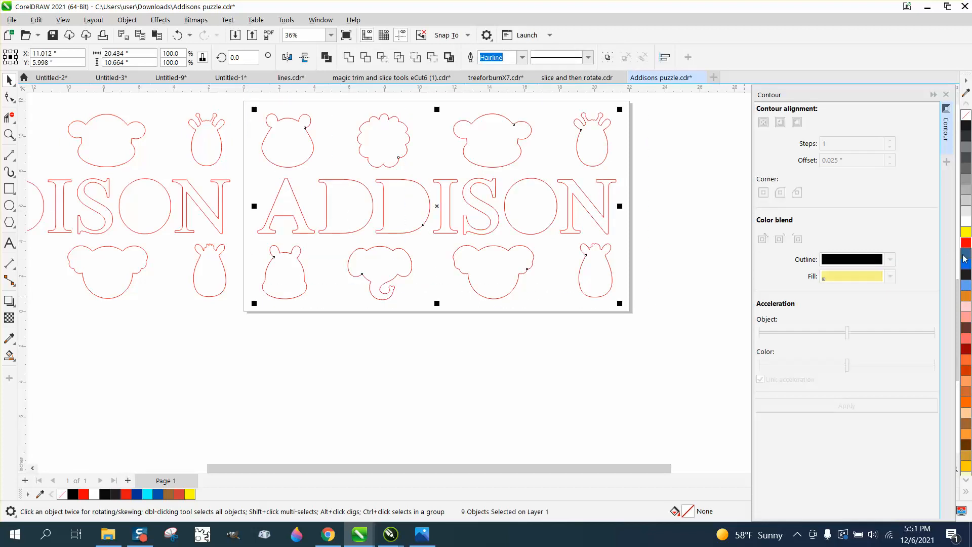
{"action": "left_click", "coordinate": [946, 94]}
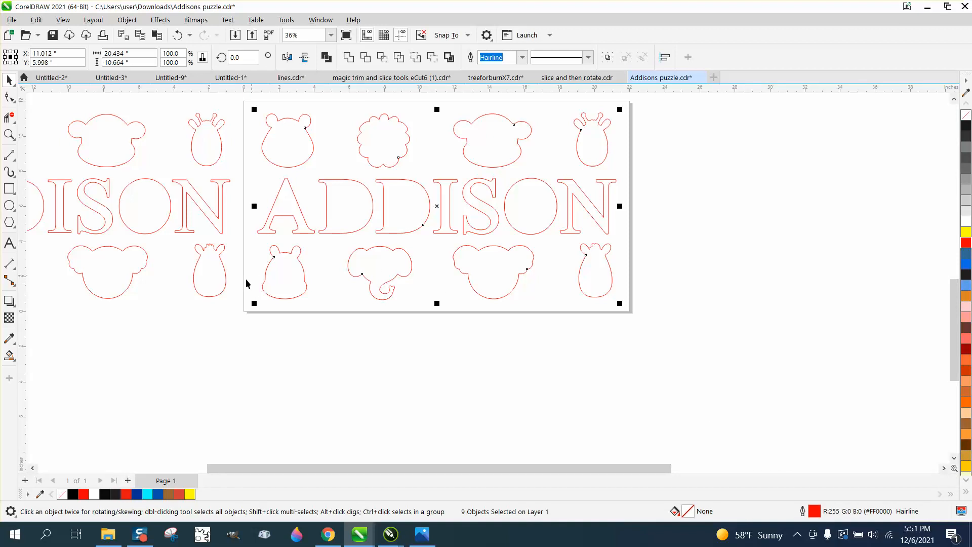
{"action": "left_click", "coordinate": [209, 303]}
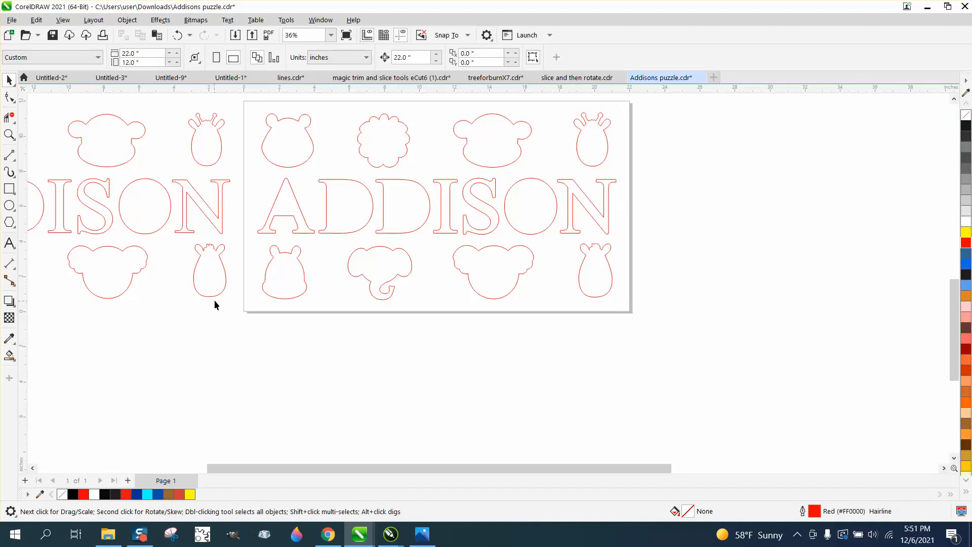
- Nudge the lion and bear artwork 22 inches right and 22 inches down into the black engraving set
{"action": "scroll", "coordinate": [208, 291], "scroll_direction": "down", "scroll_amount": 2}
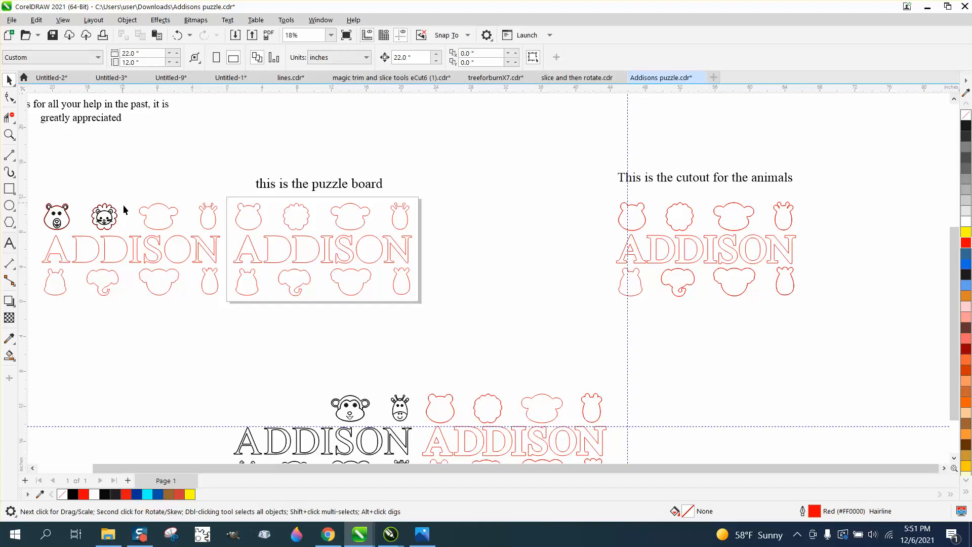
{"action": "left_click", "coordinate": [111, 217]}
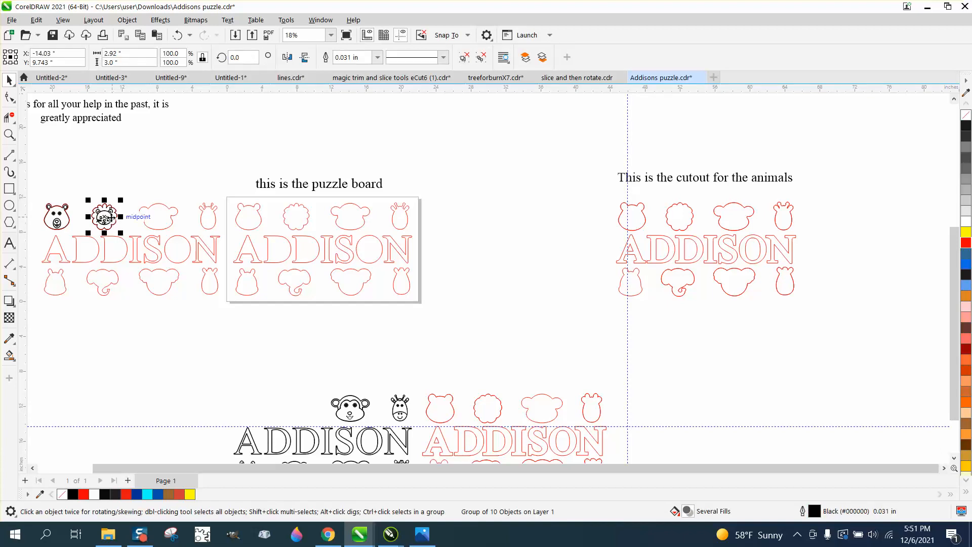
{"action": "key", "text": "Right"}
{"action": "key", "text": "Down"}
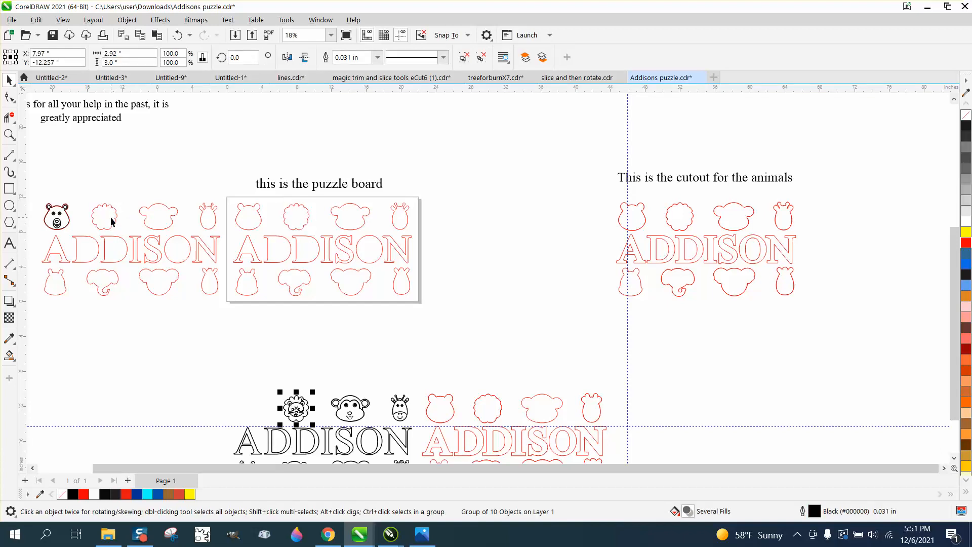
{"action": "left_click", "coordinate": [62, 215]}
{"action": "key", "text": "Right"}
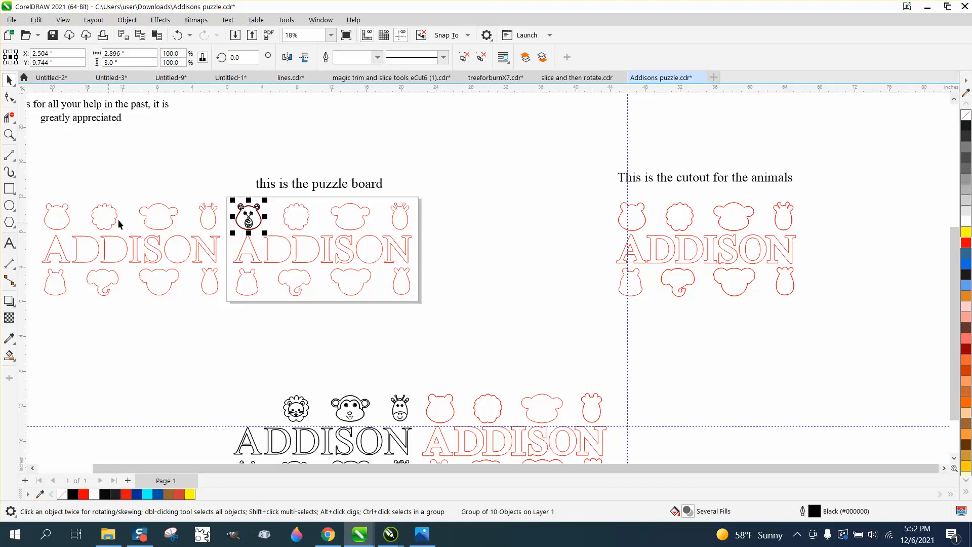
{"action": "key", "text": "Down"}
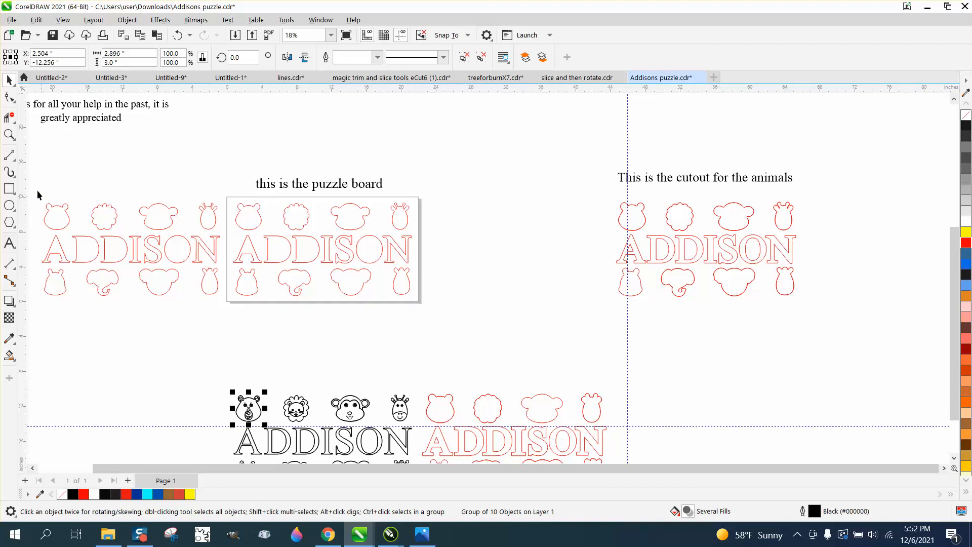
- Delete the leftover red outlines beside the puzzle board and the "this is the puzzle board" label
{"action": "left_click_drag", "start_coordinate": [36, 188], "coordinate": [224, 296]}
{"action": "key", "text": "Delete"}
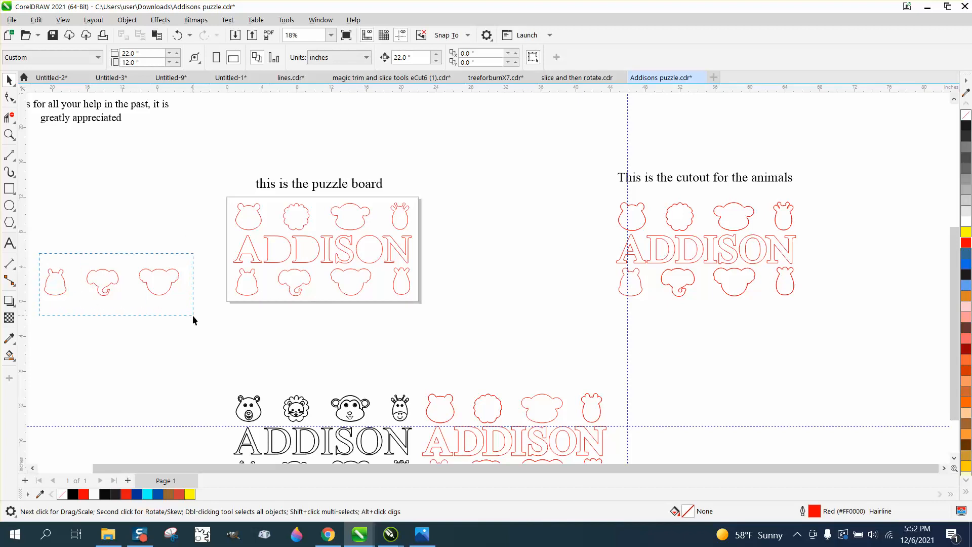
{"action": "left_click_drag", "start_coordinate": [193, 316], "coordinate": [194, 315]}
{"action": "key", "text": "Delete"}
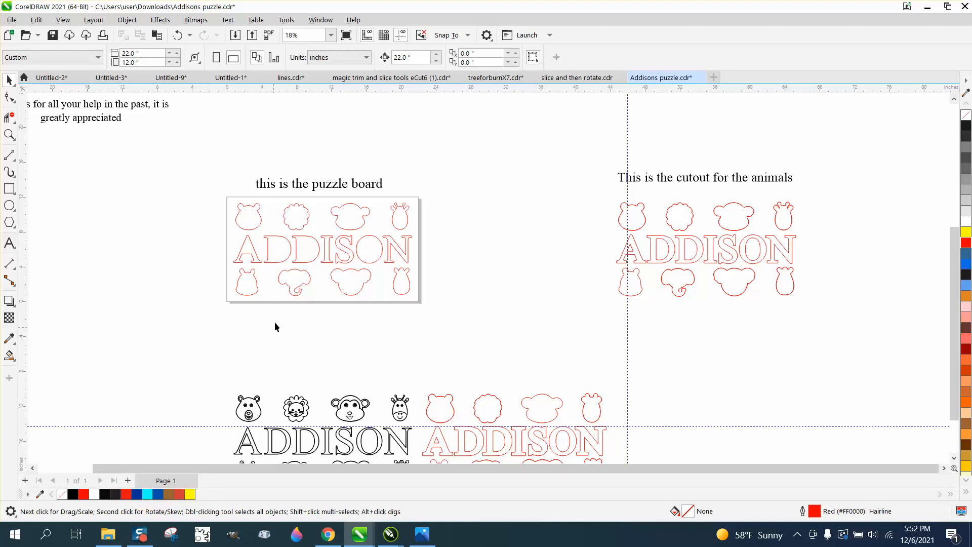
{"action": "left_click", "coordinate": [324, 187]}
{"action": "key", "text": "Delete"}
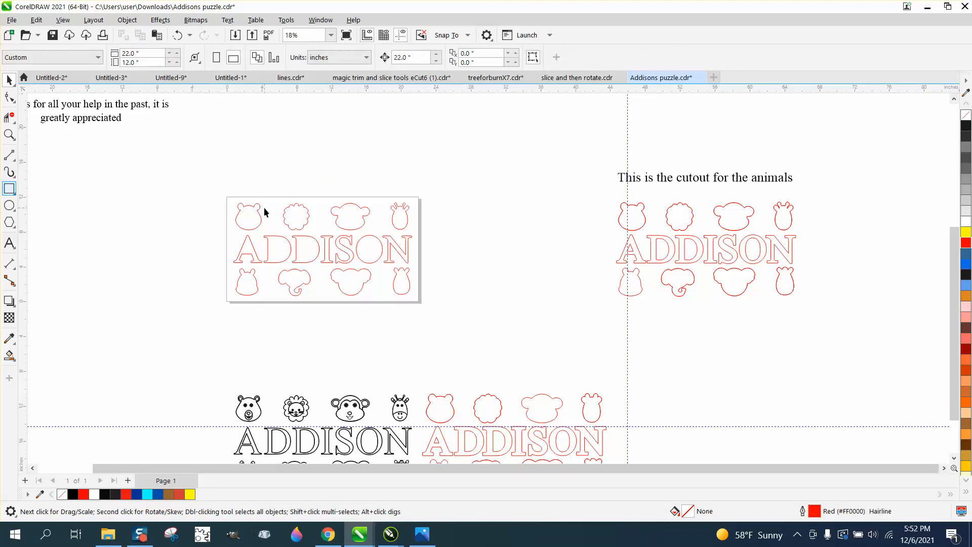
- Draw a 22 by 12 inch rectangle along the page edges as the puzzle board's border
{"action": "left_click", "coordinate": [10, 189]}
{"action": "left_click", "coordinate": [67, 190]}
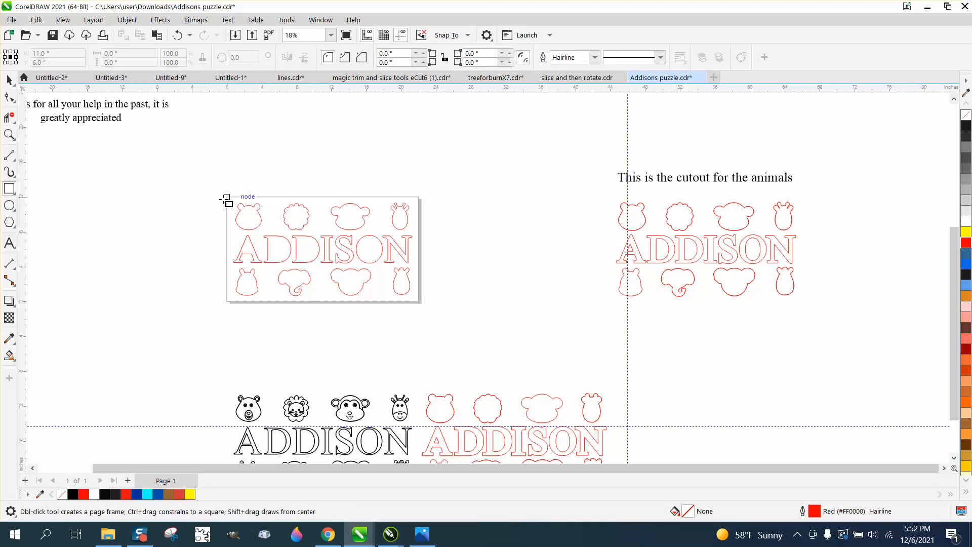
{"action": "mouse_move", "coordinate": [221, 197]}
{"action": "left_mouse_down"}
{"action": "mouse_move", "coordinate": [222, 283]}
{"action": "mouse_move", "coordinate": [311, 303]}
{"action": "mouse_move", "coordinate": [419, 302]}
{"action": "left_mouse_up"}
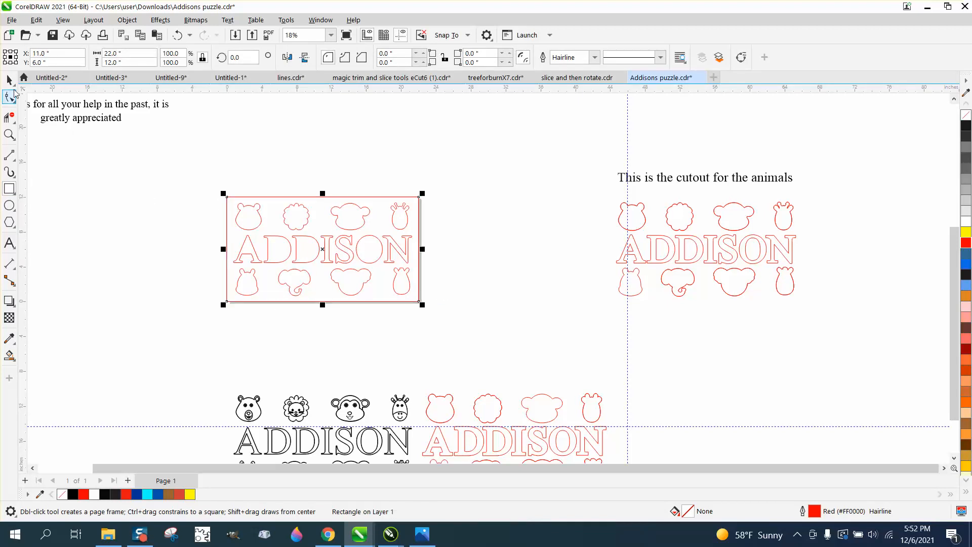
{"action": "left_click", "coordinate": [10, 80]}
- Nudge all the black animal and name engraving artwork 22 inches up onto the puzzle board
{"action": "scroll", "coordinate": [189, 260], "scroll_direction": "down", "scroll_amount": 1}
{"action": "left_click_drag", "start_coordinate": [204, 334], "coordinate": [364, 437]}
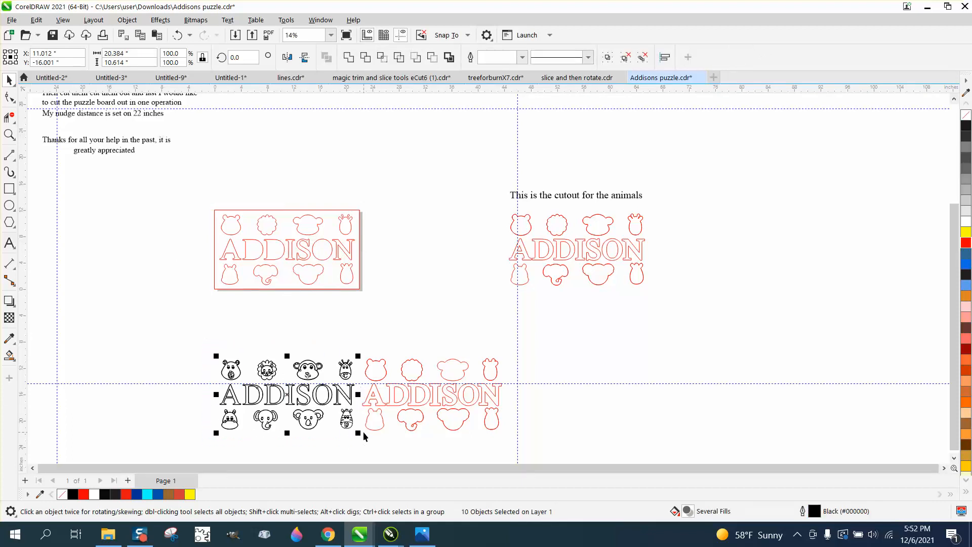
{"action": "key", "text": "Up"}
- Examine the board's combined artwork and the clearance between the black engraving and red cut line around the letter N
{"action": "left_click", "coordinate": [9, 134]}
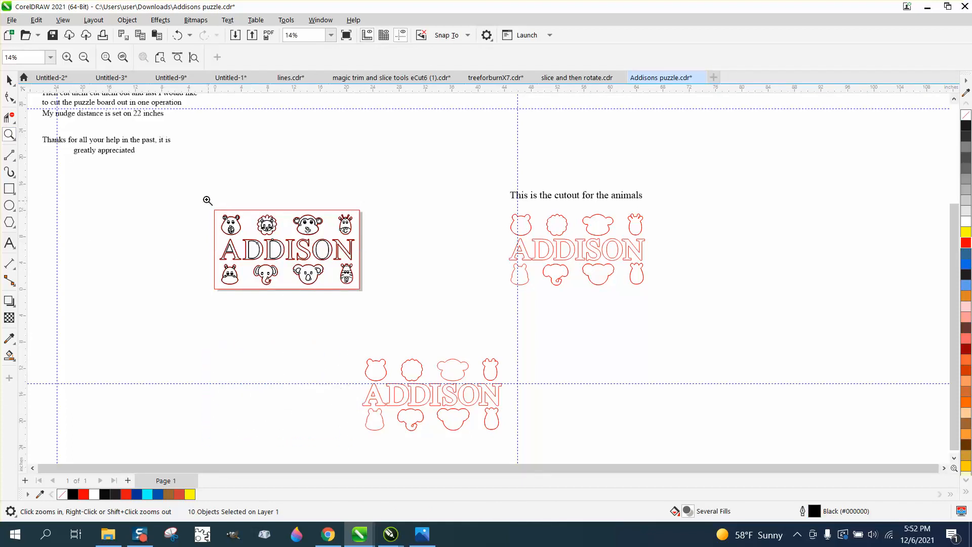
{"action": "left_click_drag", "start_coordinate": [209, 199], "coordinate": [432, 319]}
{"action": "scroll", "coordinate": [375, 319], "scroll_direction": "down", "scroll_amount": 2}
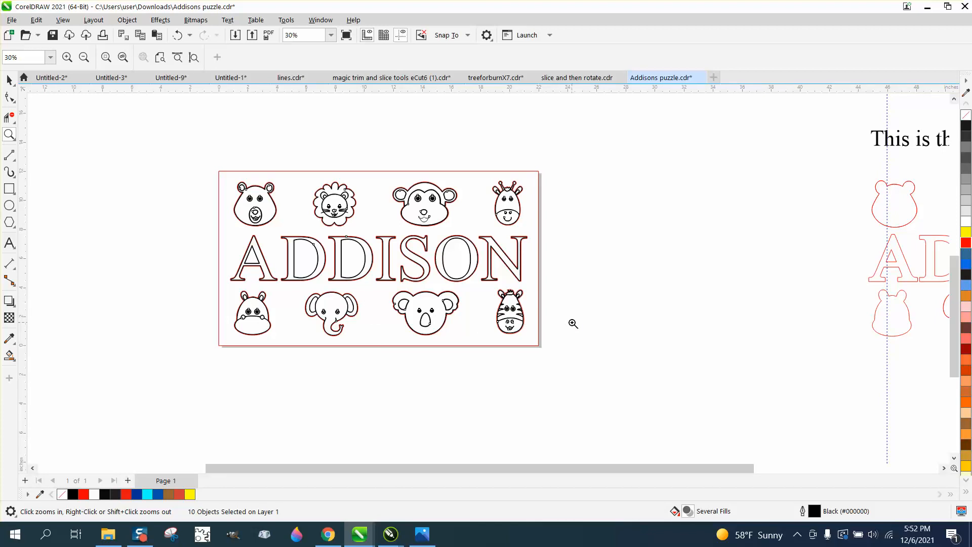
{"action": "left_click", "coordinate": [9, 81]}
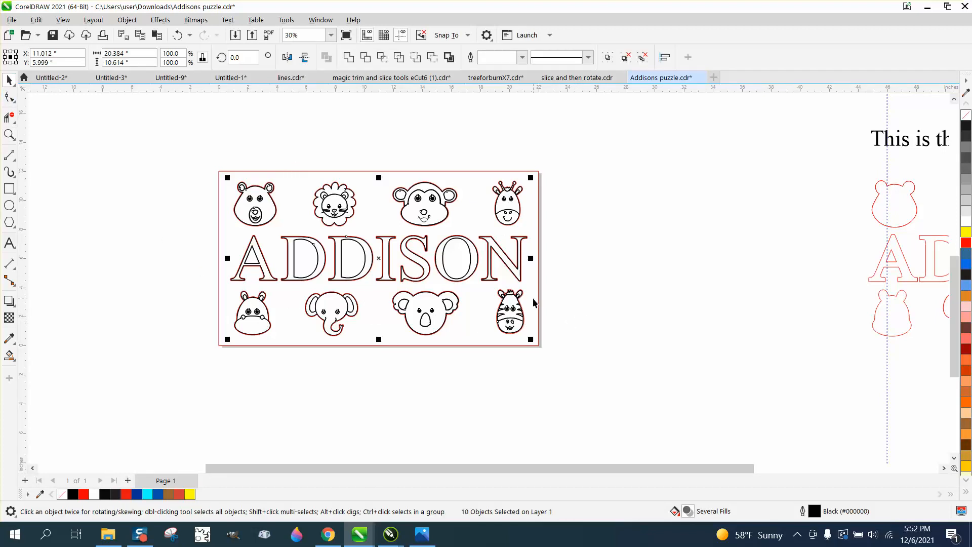
{"action": "left_click", "coordinate": [10, 134]}
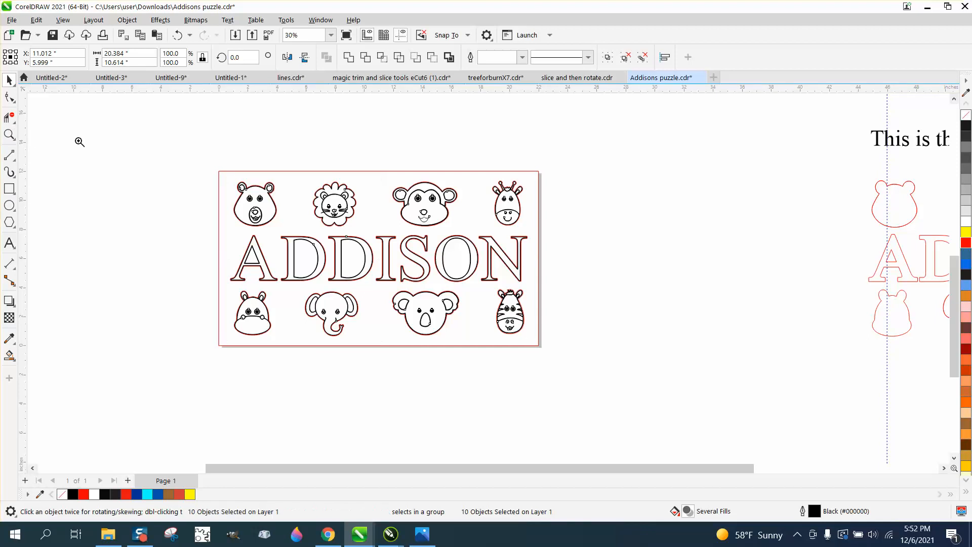
{"action": "left_click_drag", "start_coordinate": [223, 184], "coordinate": [589, 395]}
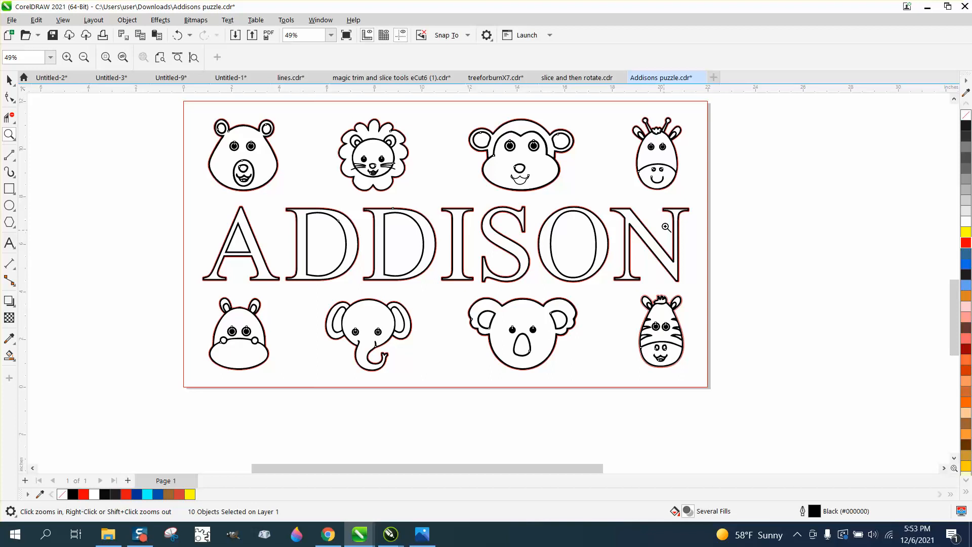
{"action": "left_click_drag", "start_coordinate": [660, 201], "coordinate": [713, 233]}
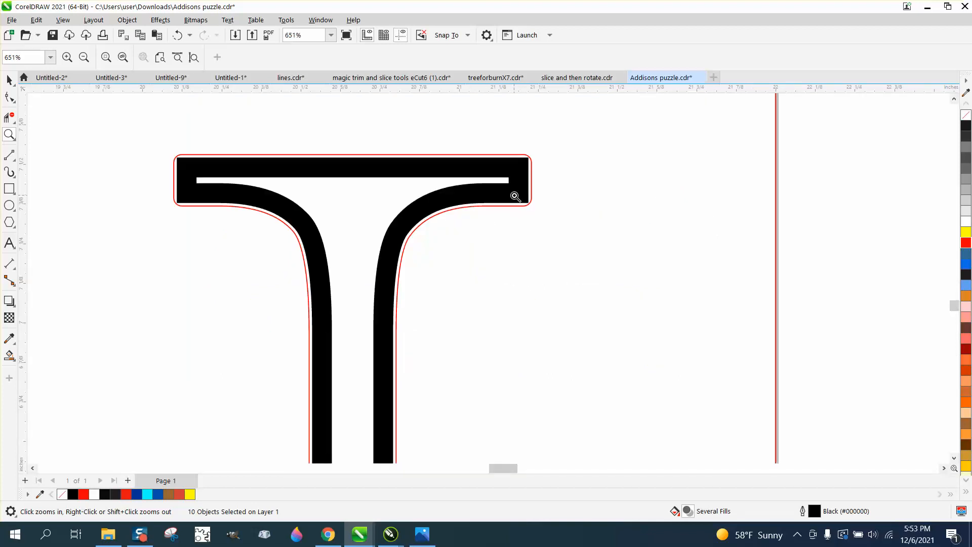
{"action": "scroll", "coordinate": [513, 200], "scroll_direction": "down", "scroll_amount": 2}
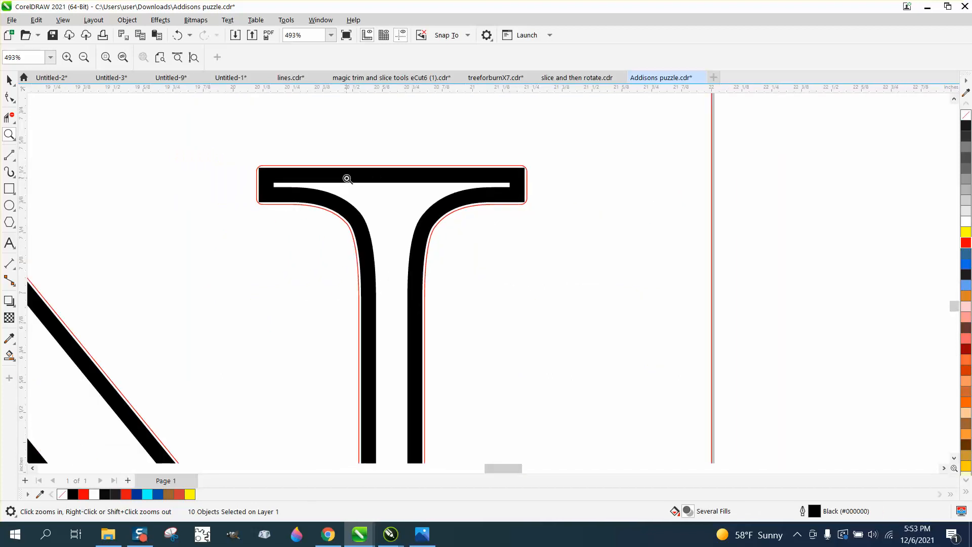
{"action": "scroll", "coordinate": [344, 179], "scroll_direction": "down", "scroll_amount": 4}
{"action": "scroll", "coordinate": [343, 179], "scroll_direction": "down", "scroll_amount": 5}
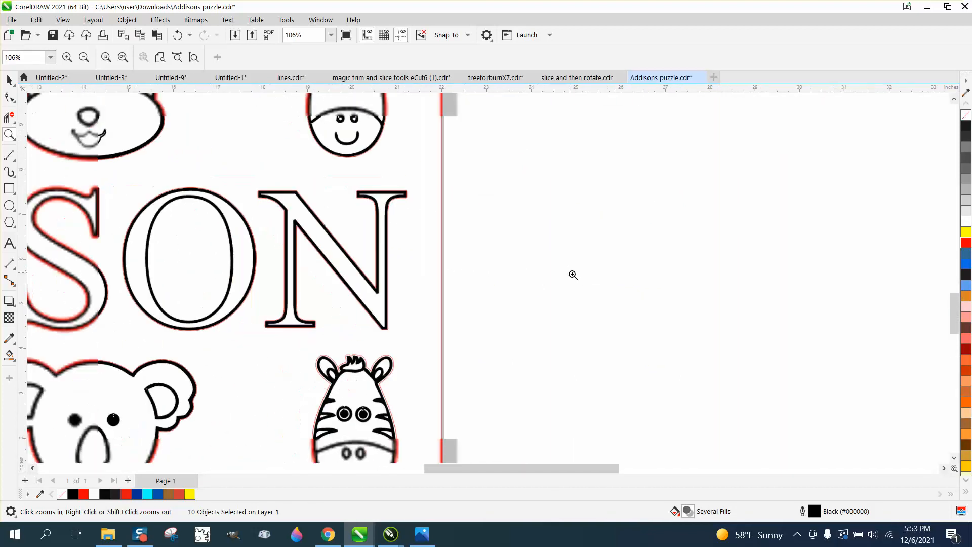
{"action": "scroll", "coordinate": [591, 285], "scroll_direction": "down", "scroll_amount": 2}
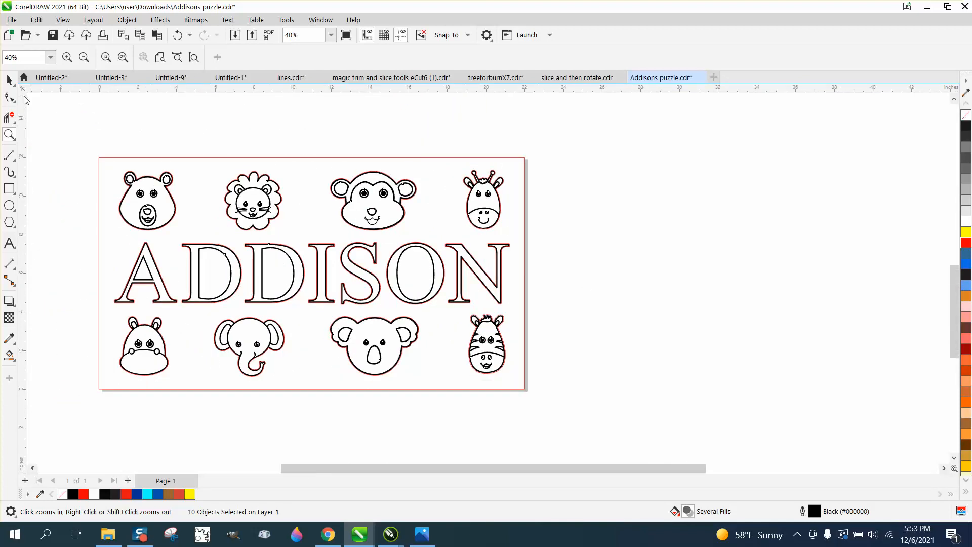
{"action": "left_click", "coordinate": [10, 80]}
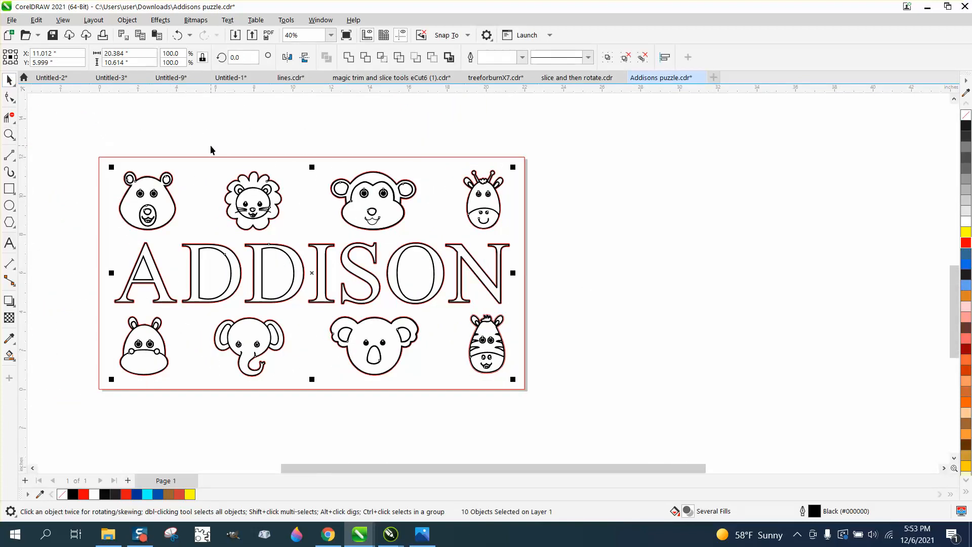
{"action": "left_click", "coordinate": [212, 167]}
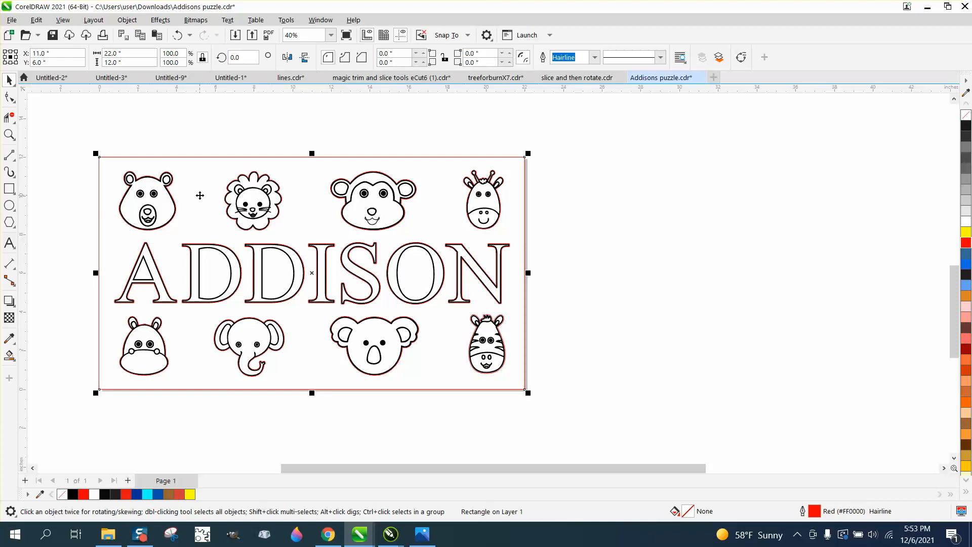
{"action": "left_click", "coordinate": [9, 189]}
{"action": "left_click_drag", "start_coordinate": [106, 195], "coordinate": [510, 215]}
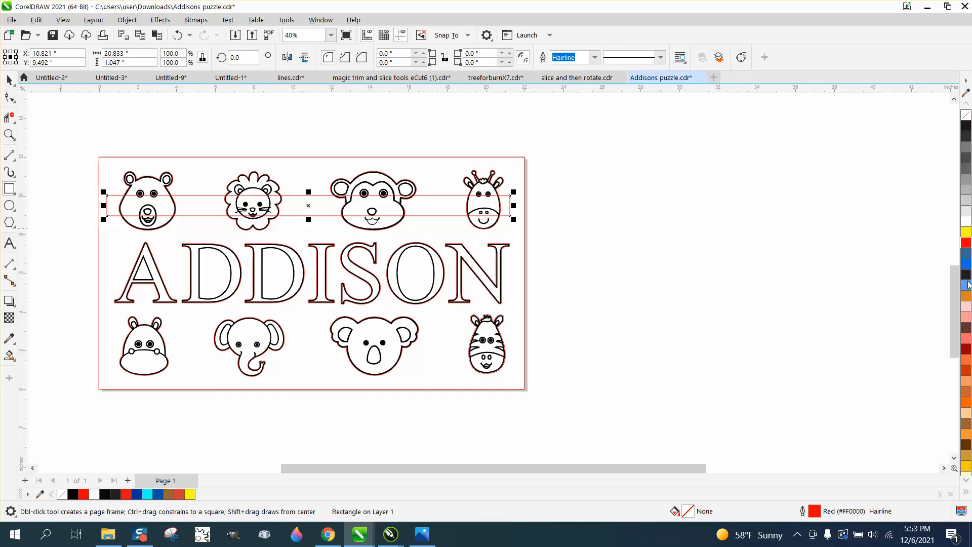
{"action": "left_click", "coordinate": [966, 285]}
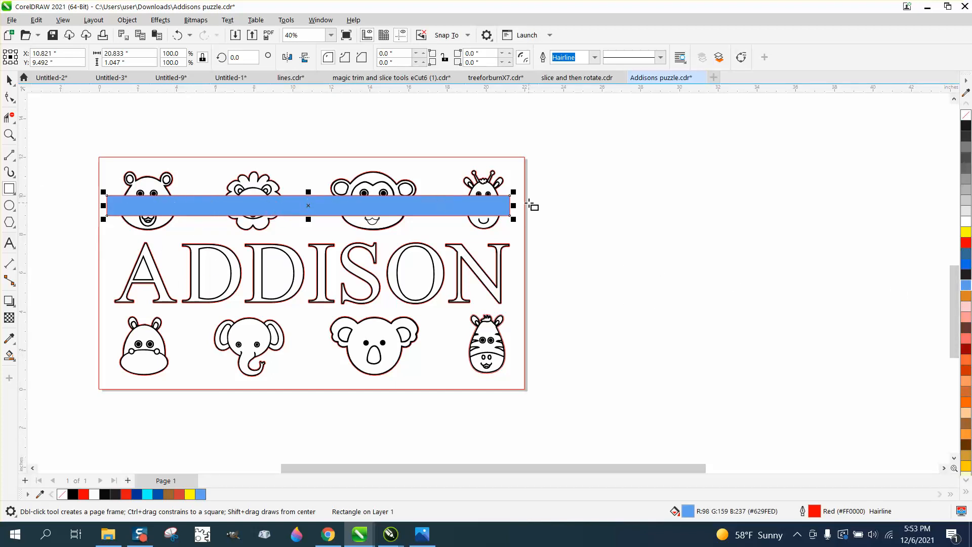
{"action": "left_click", "coordinate": [9, 80]}
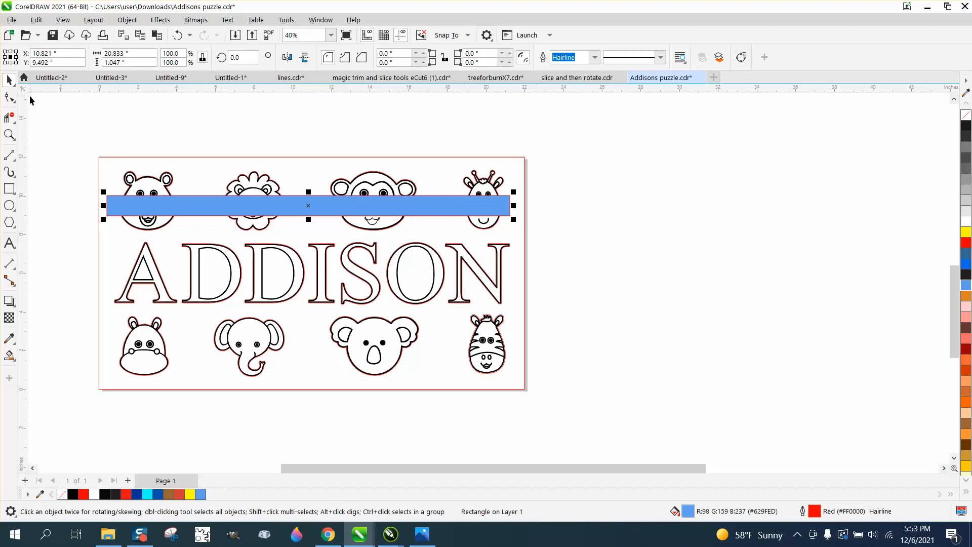
{"action": "left_click", "coordinate": [209, 202]}
{"action": "key", "text": "Delete"}
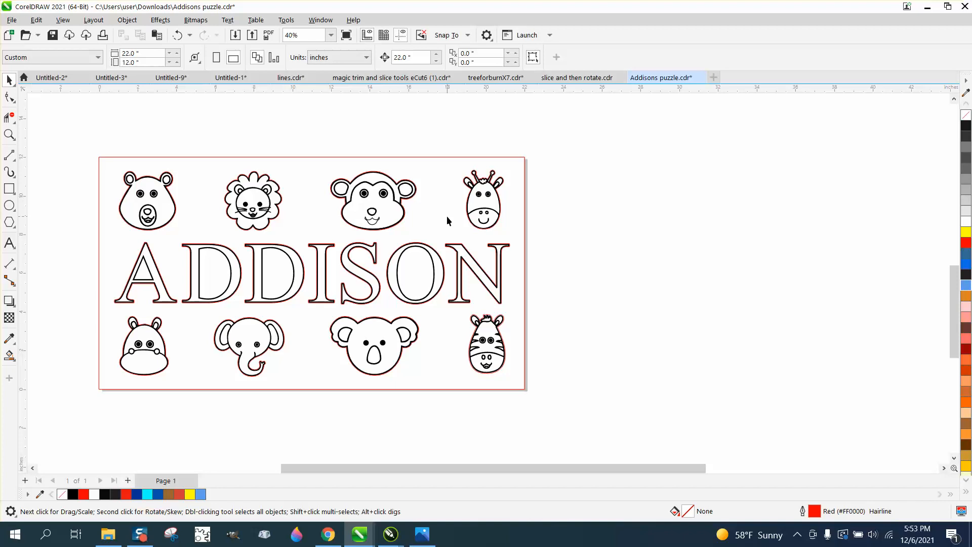
- Duplicate the board's border rectangle directly below the puzzle board
{"action": "scroll", "coordinate": [447, 220], "scroll_direction": "down", "scroll_amount": 2}
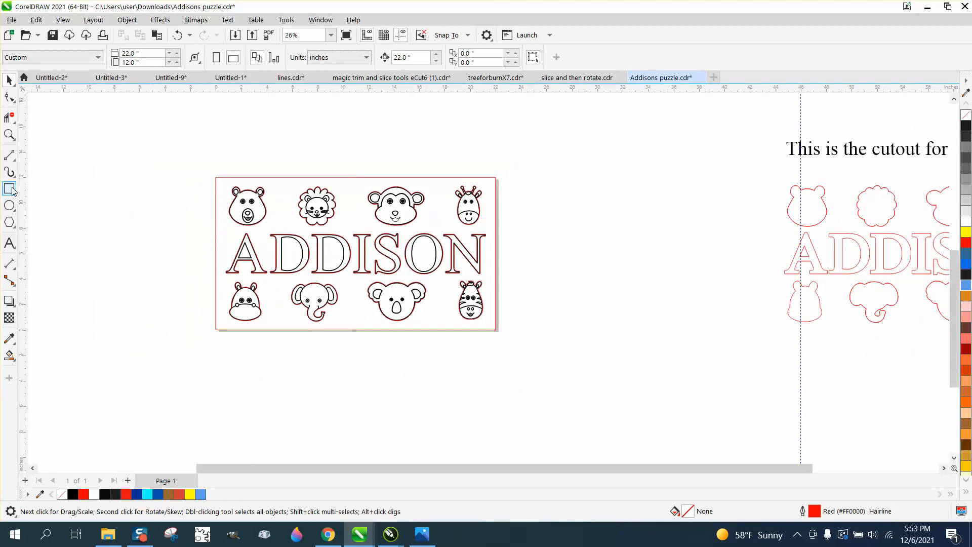
{"action": "left_click", "coordinate": [219, 179]}
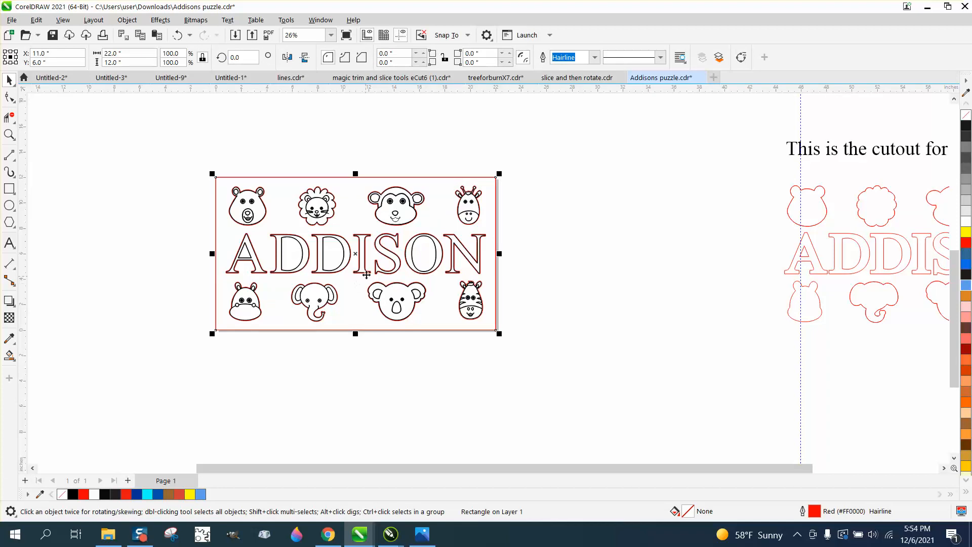
{"action": "left_click_drag", "start_coordinate": [357, 262], "coordinate": [357, 414]}
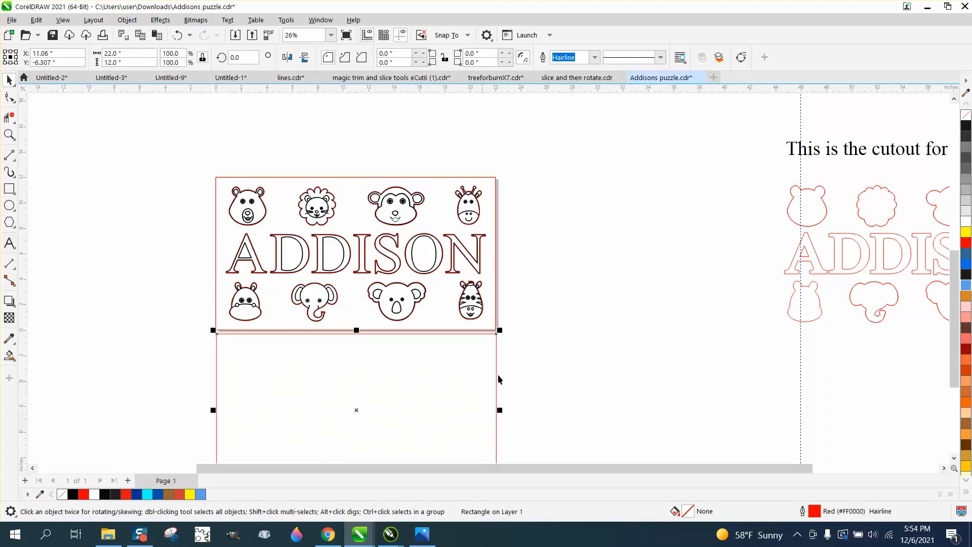
{"action": "left_click", "coordinate": [527, 362]}
{"action": "scroll", "coordinate": [518, 366], "scroll_direction": "down", "scroll_amount": 2}
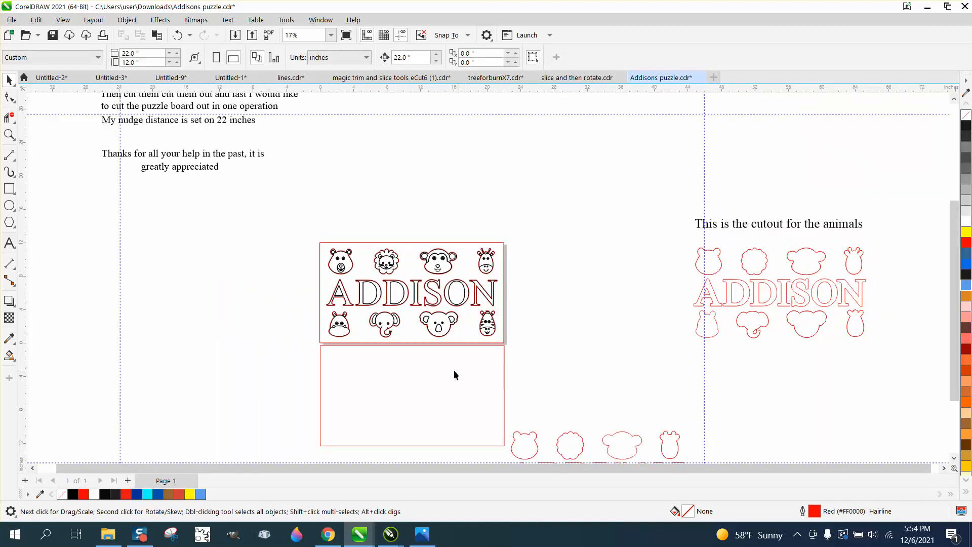
{"action": "left_click", "coordinate": [9, 134]}
{"action": "left_click_drag", "start_coordinate": [309, 230], "coordinate": [559, 478]}
{"action": "left_click", "coordinate": [9, 79]}
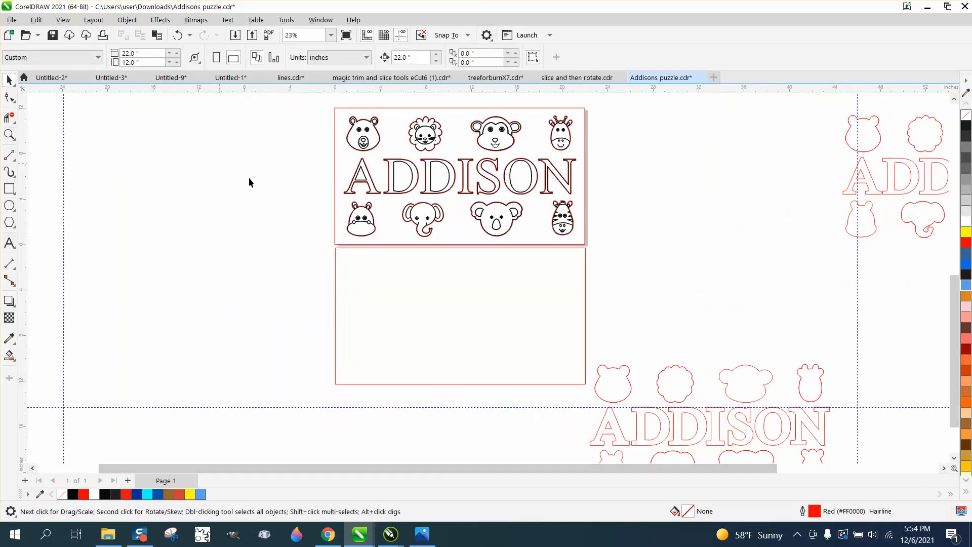